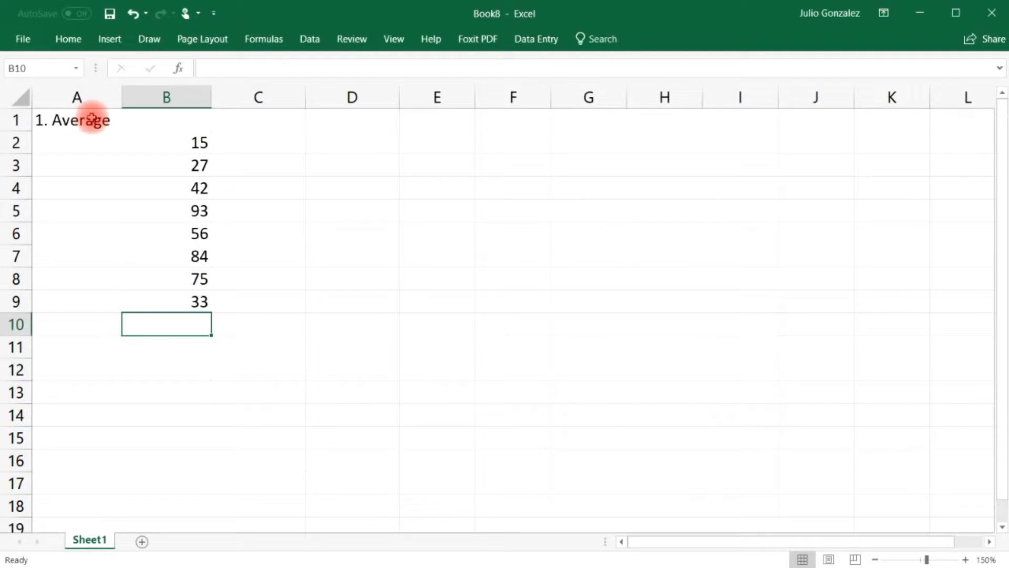
Step: Enter 49 in B10 and calculate the average of B2:B9 in B11 with the AVERAGE function
type("49")
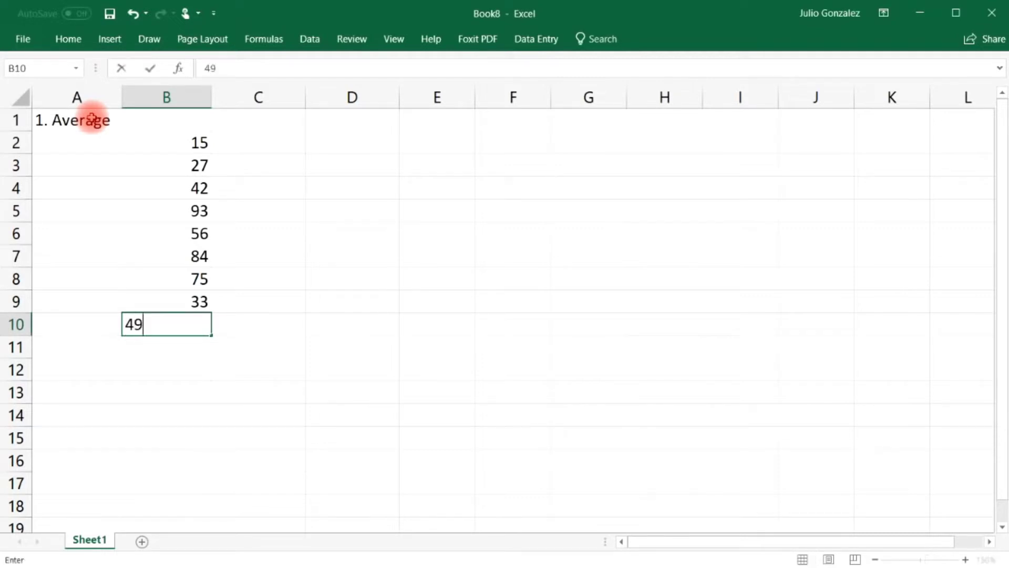
key("Return")
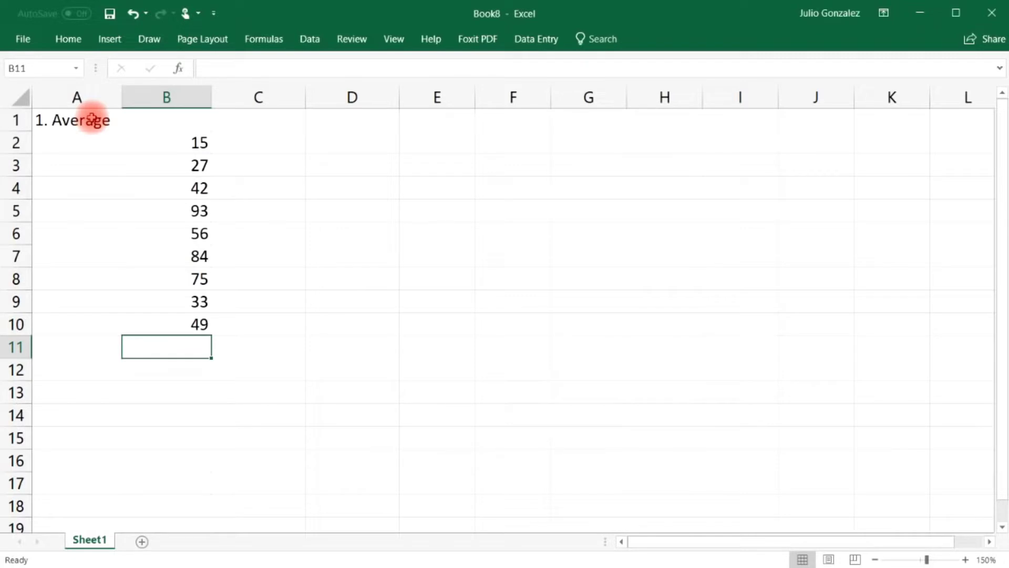
type("=average")
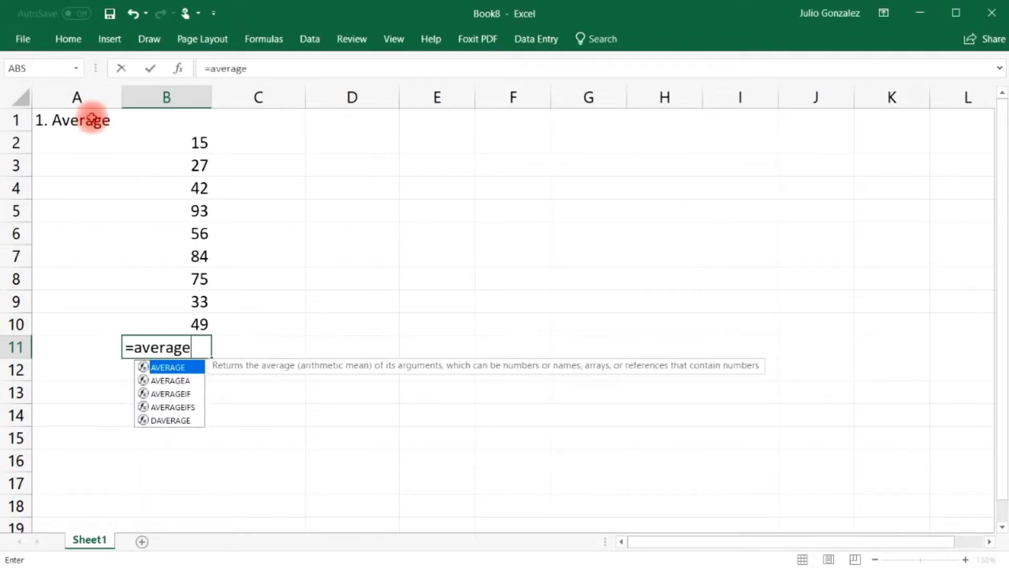
type("(")
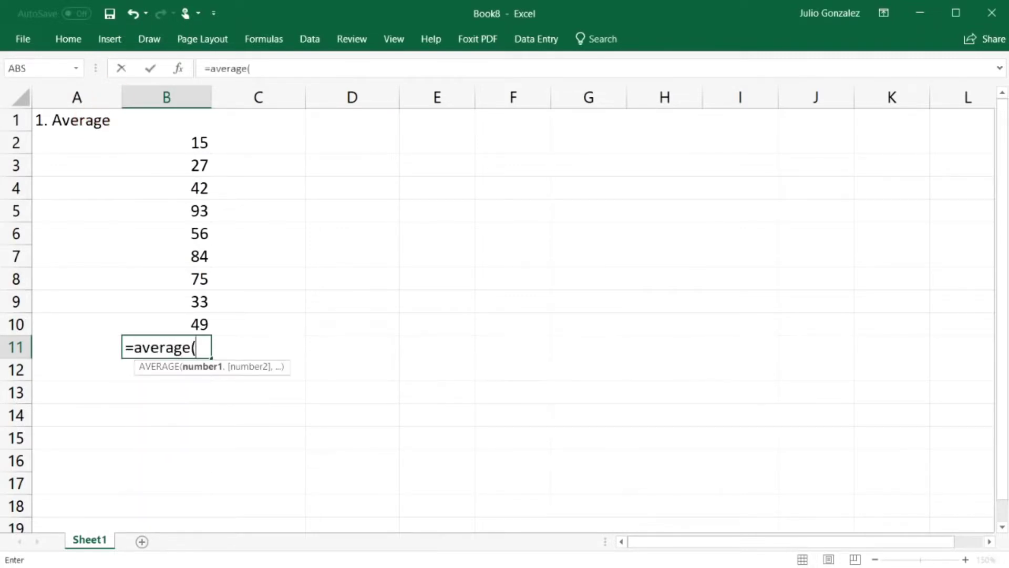
left_click(189, 142)
left_click_drag(188, 172, 196, 300)
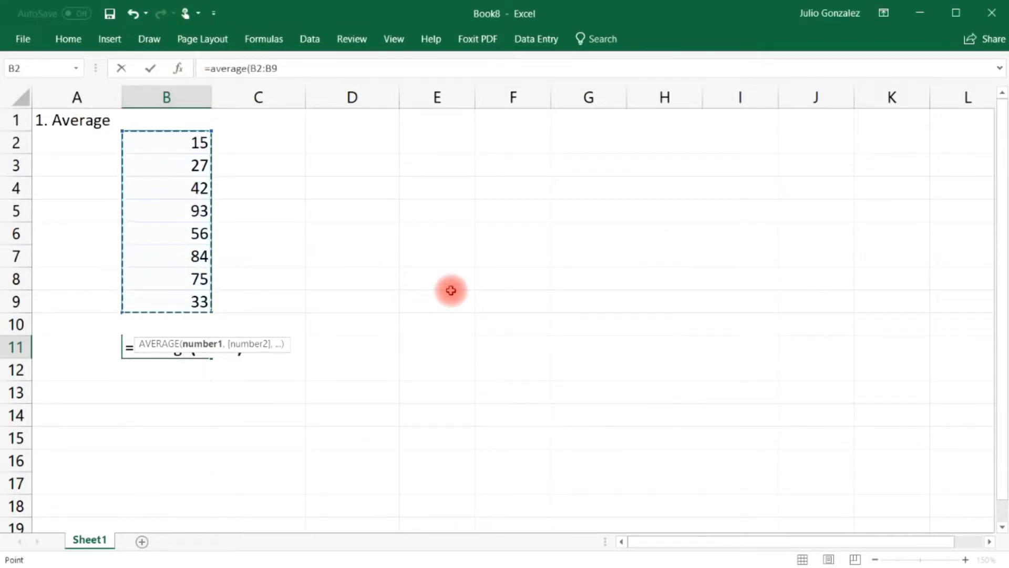
type(")")
key("Return")
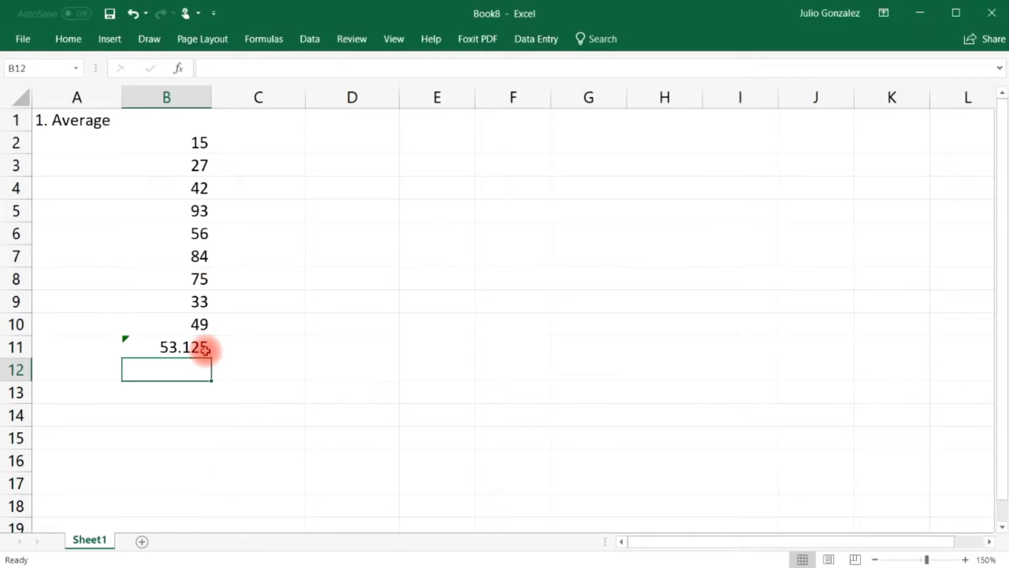
Step: Calculate the average of the numbers 100 and 200 in B13 with the AVERAGE function
left_click(182, 393)
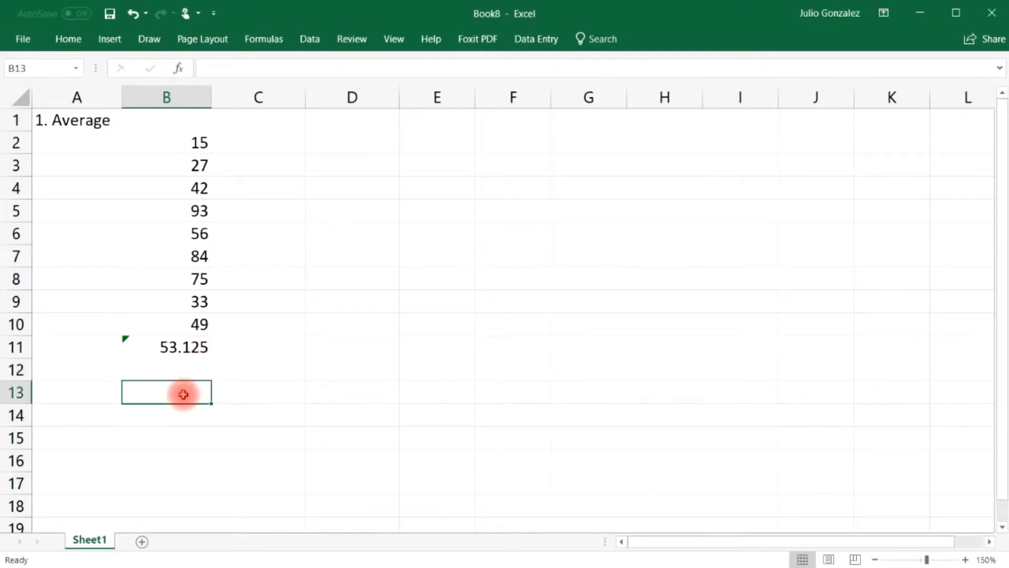
type("=")
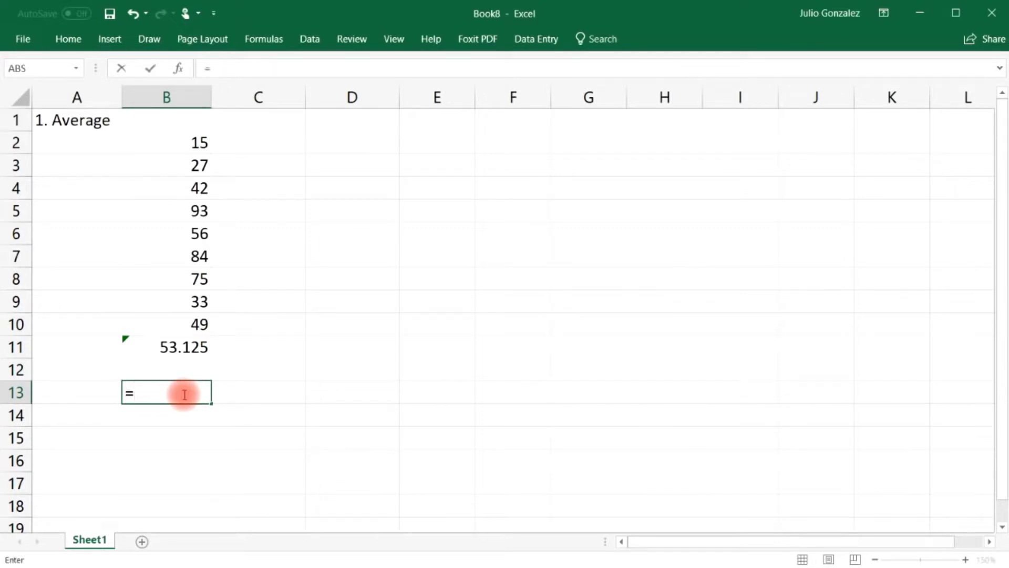
type("average")
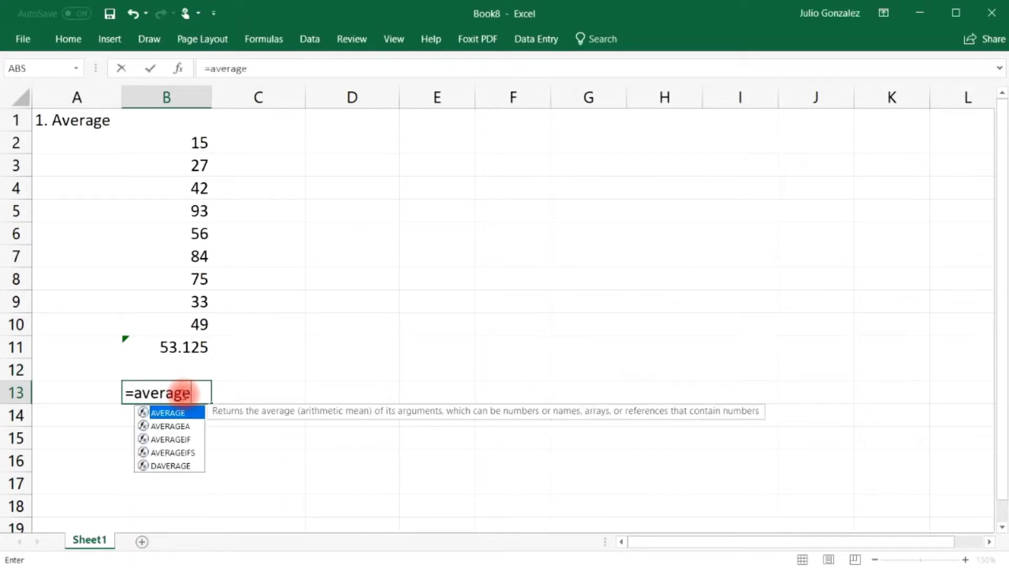
type("(")
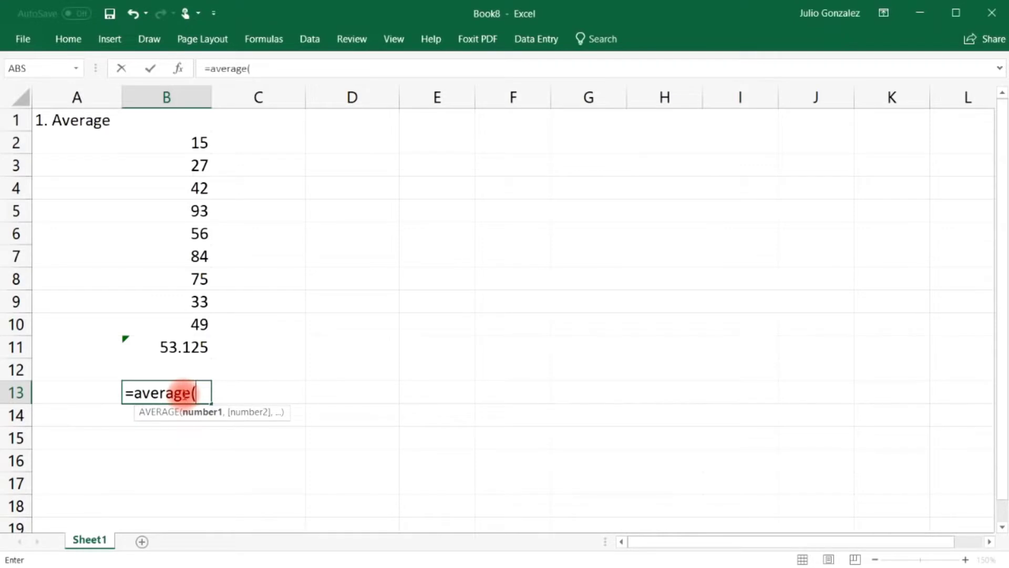
type("100,")
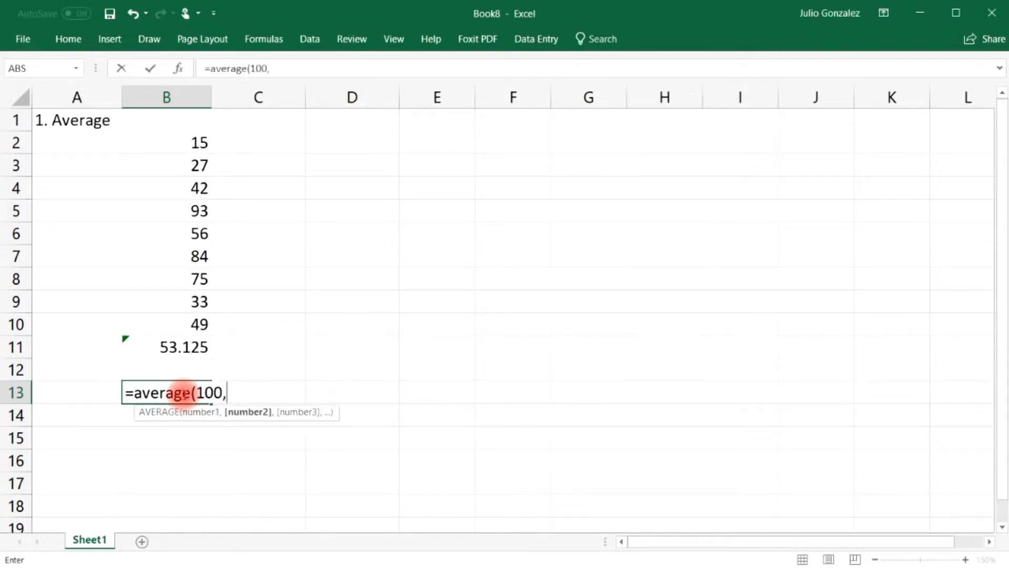
type("200)")
key("Return")
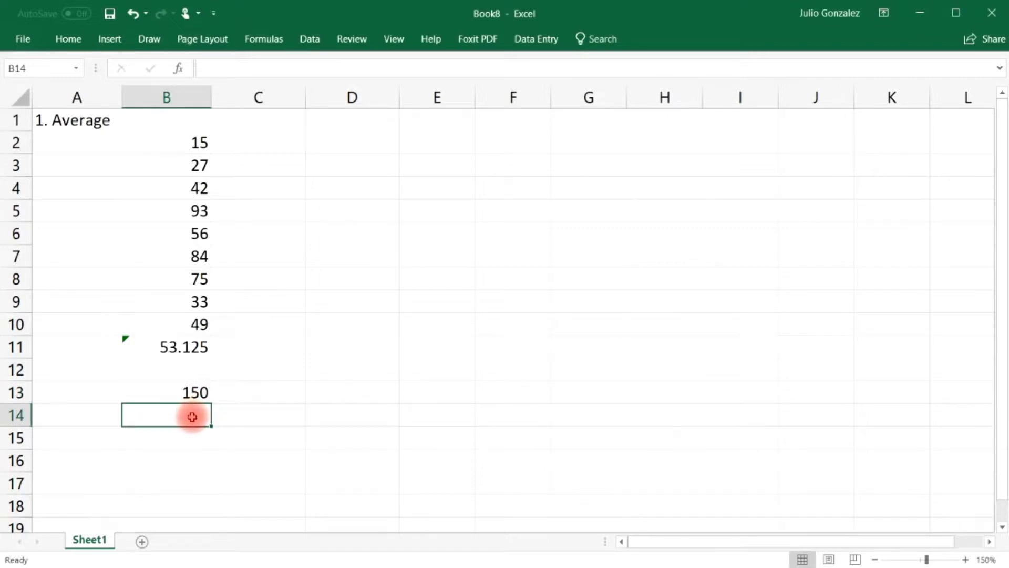
Step: Calculate the average of the numbers 100, 200 and 300 in B14 with the AVERAGE function
type("=average(")
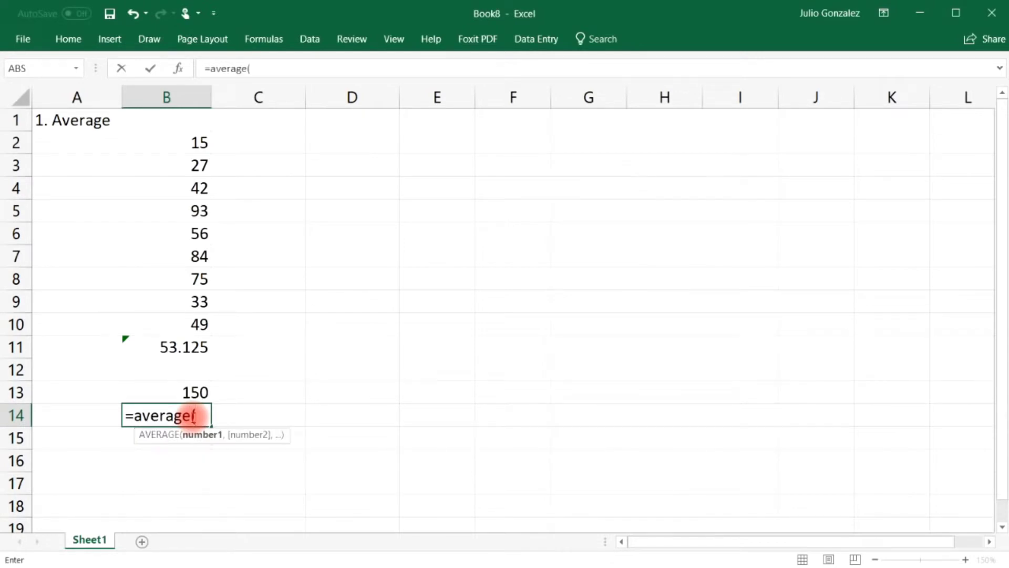
type("100,200")
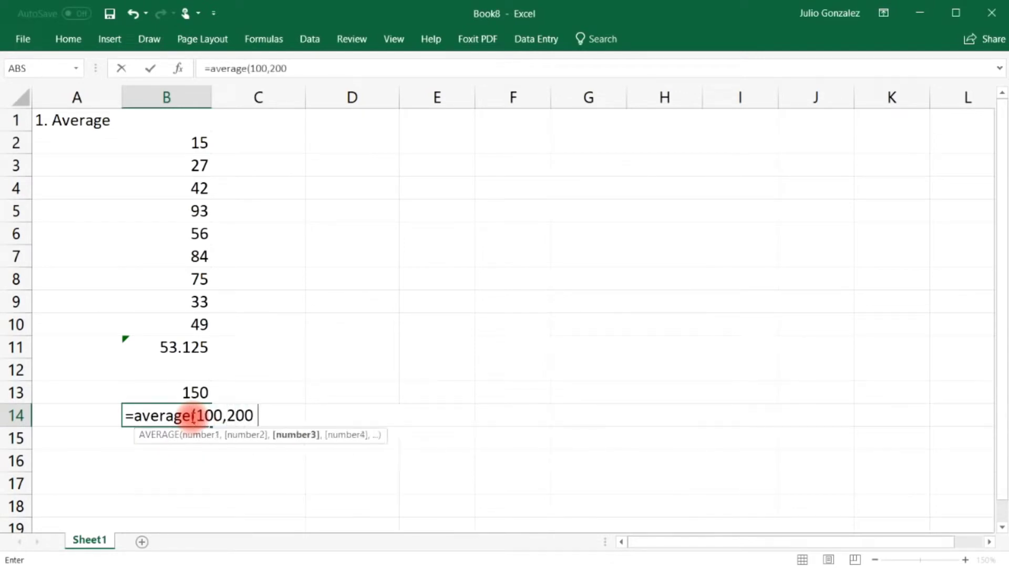
type(",300)")
key("ctrl+Return")
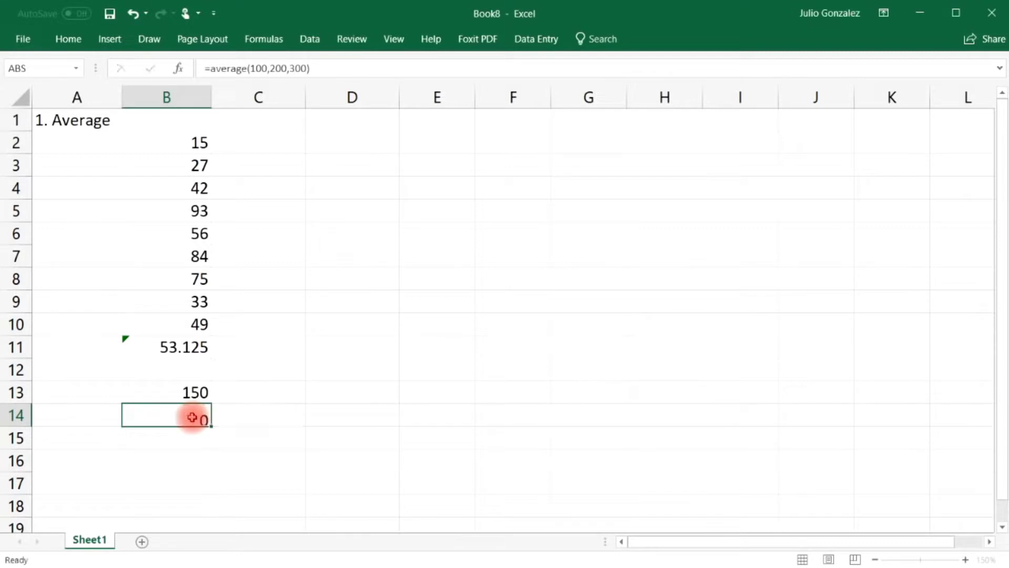
key("Return")
left_click(192, 415)
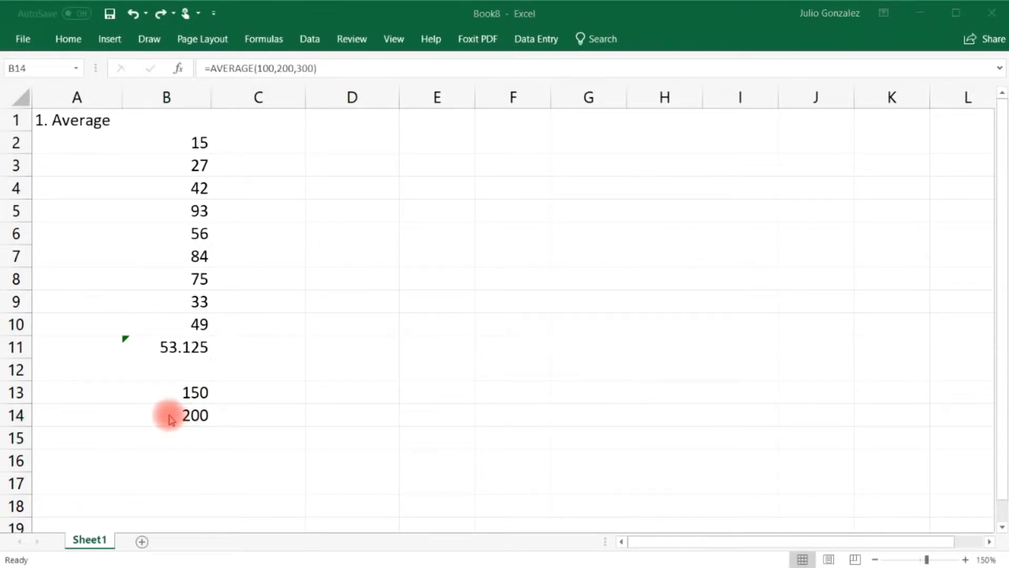
left_click(171, 414)
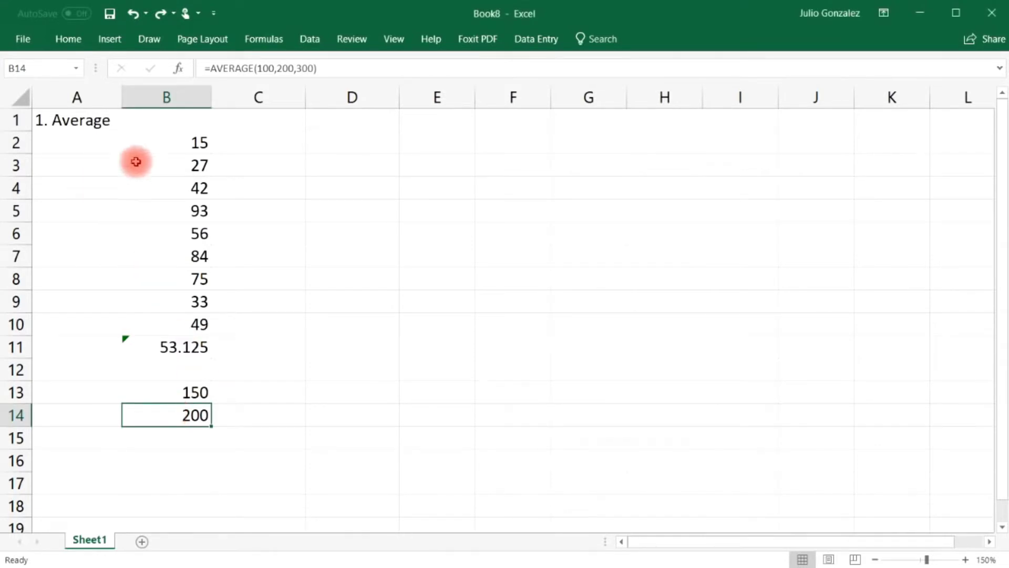
Step: Replace the heading in A1 with "2. Sum" and clear the average formulas in B11:B14
left_click(81, 120)
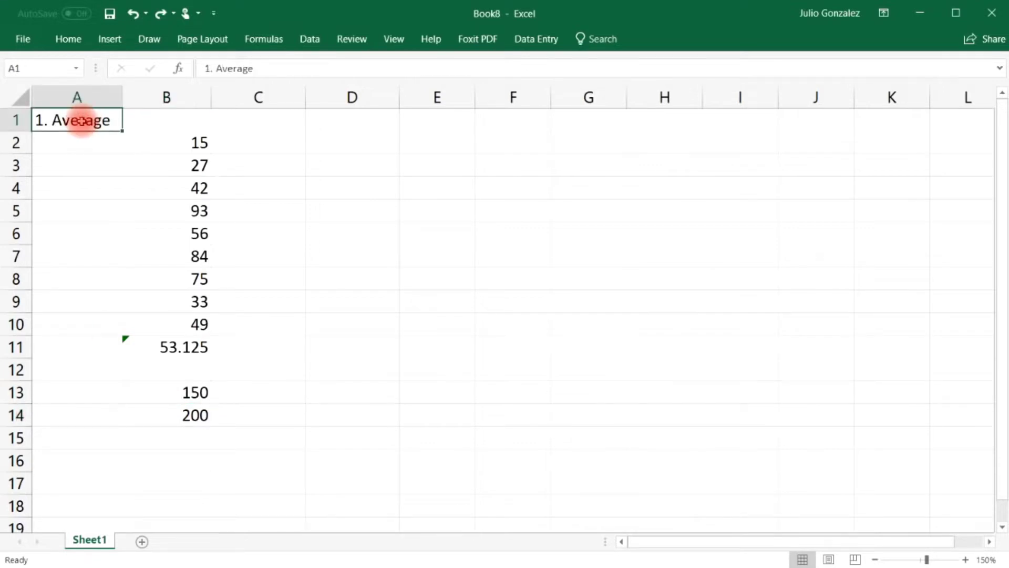
type("2. Sum")
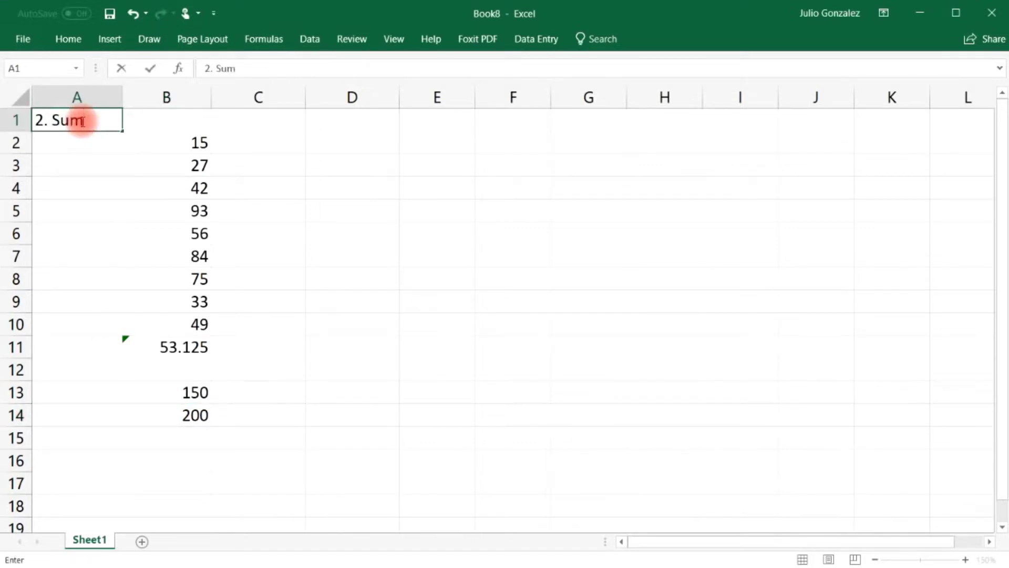
key("Return")
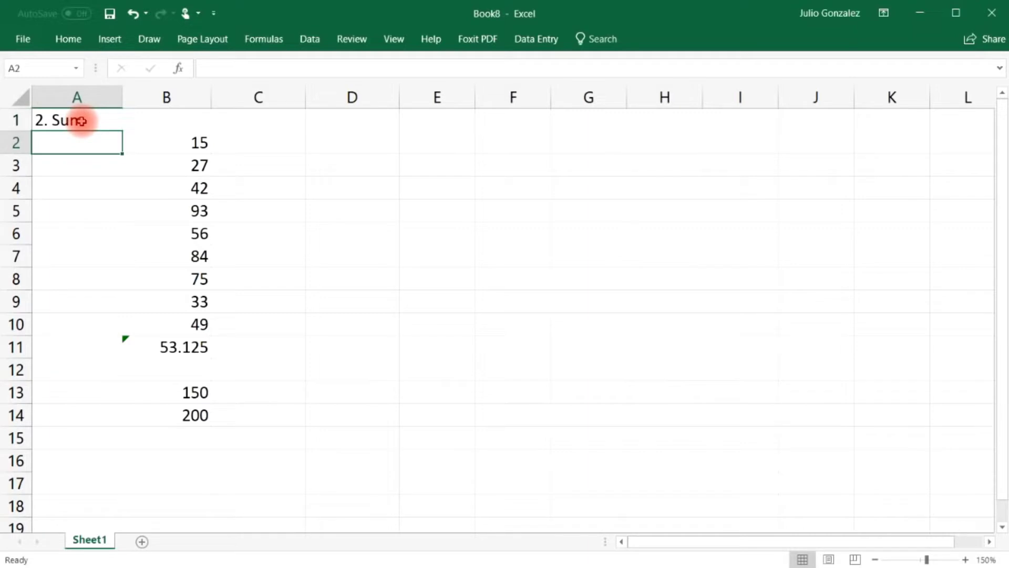
left_click_drag(153, 346, 187, 412)
key("Delete")
Step: Add up the values of B2:B9 in B11 with the SUM function
left_click(185, 346)
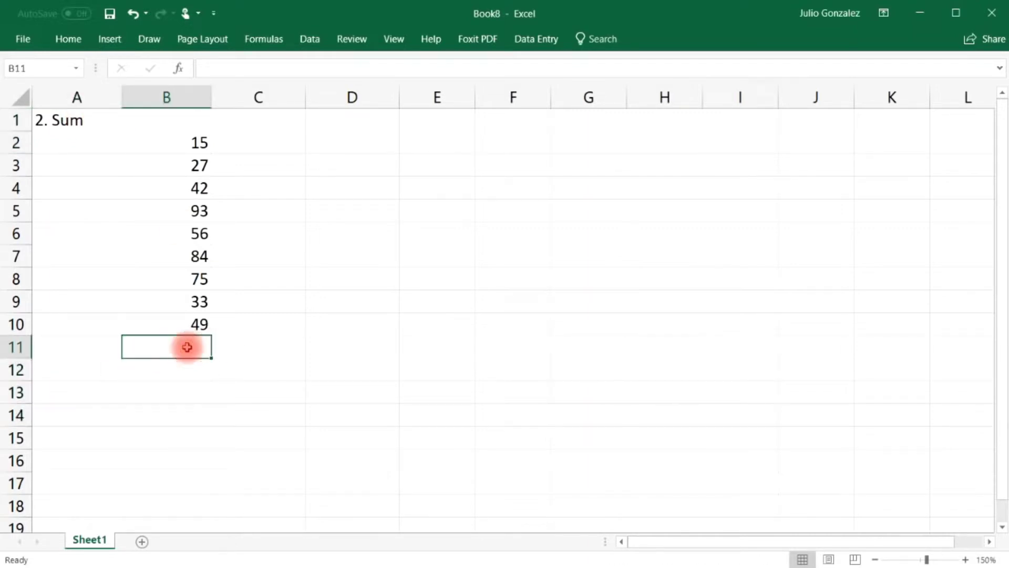
type("=sum")
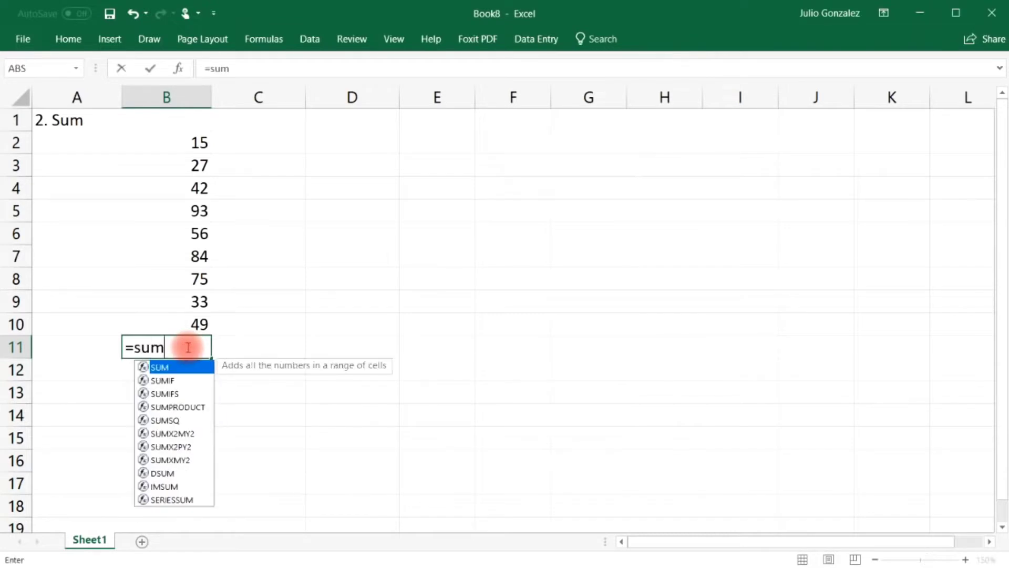
type("(")
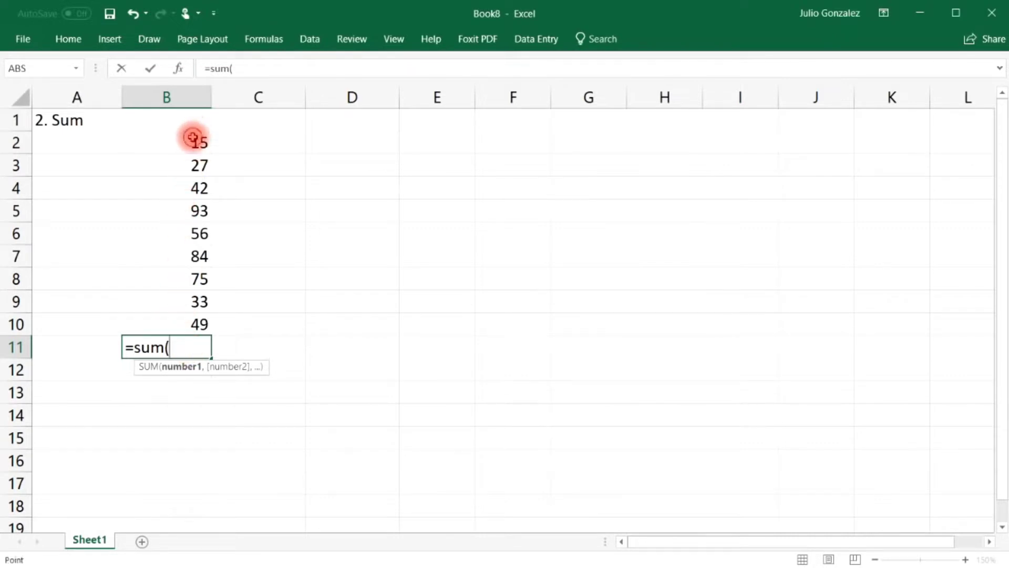
left_click_drag(193, 134, 182, 303)
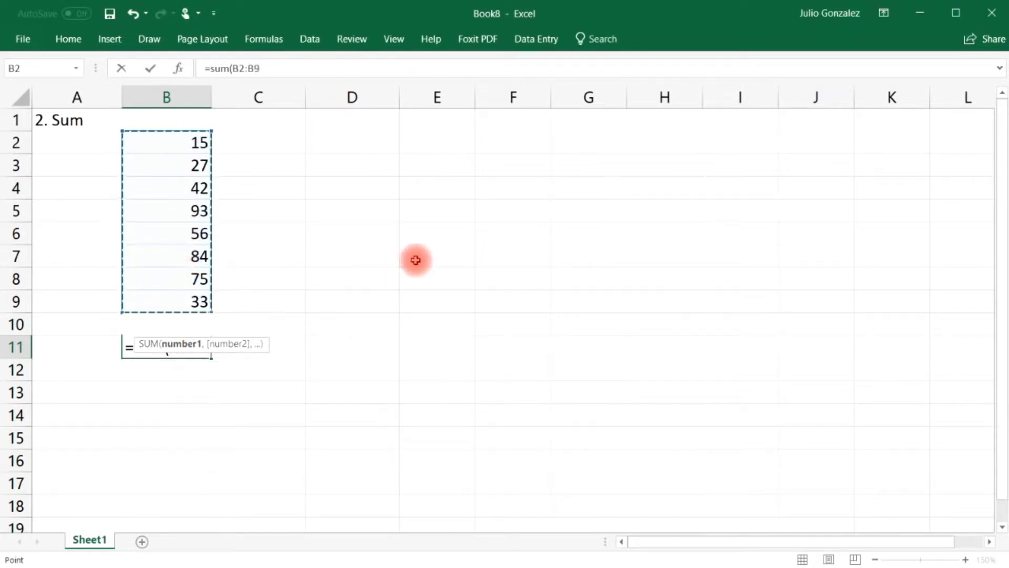
type(")")
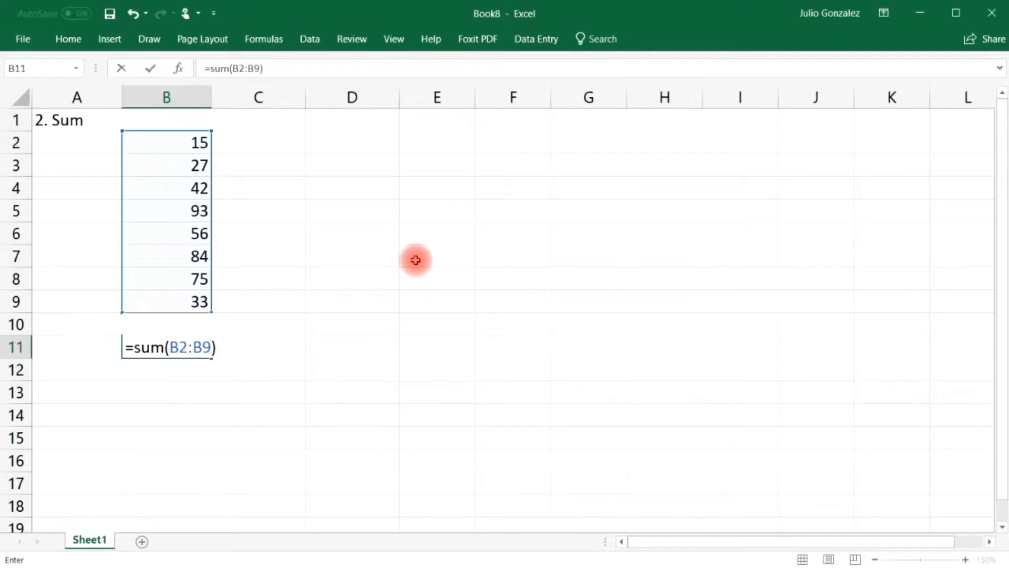
key("Return")
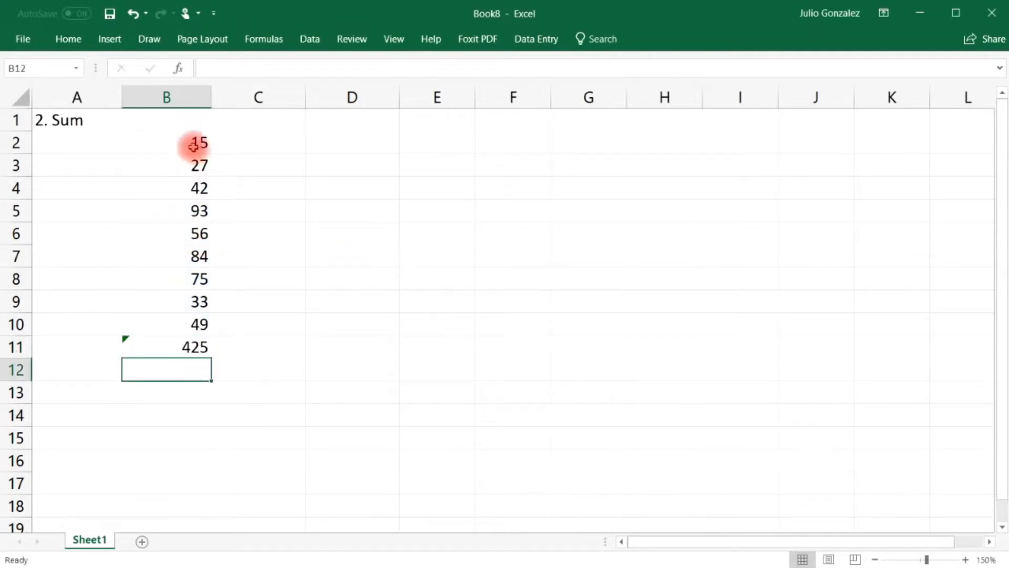
Step: Add the numbers 50 and 125 in B13 with the SUM function
left_click(166, 388)
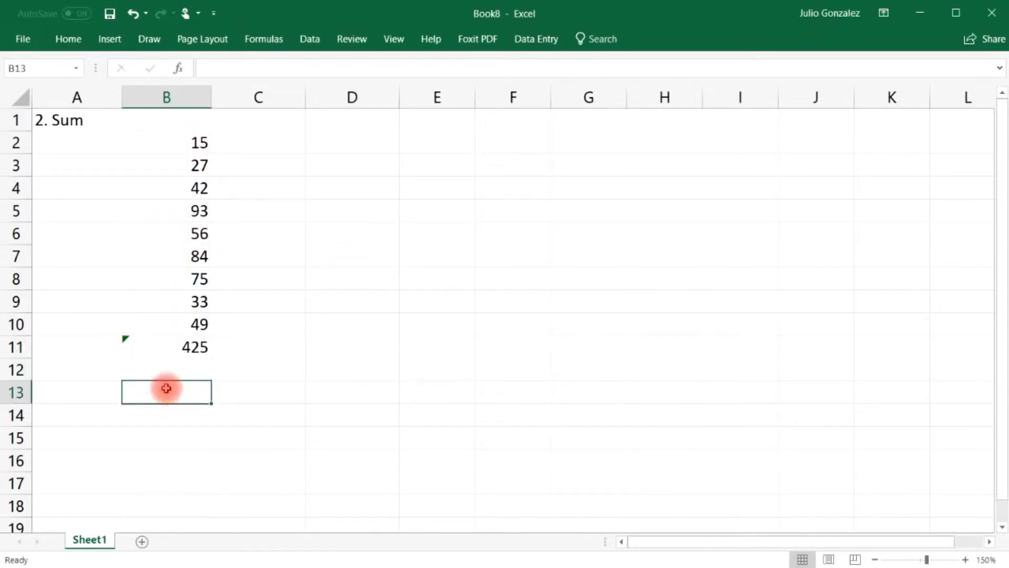
type("=sum")
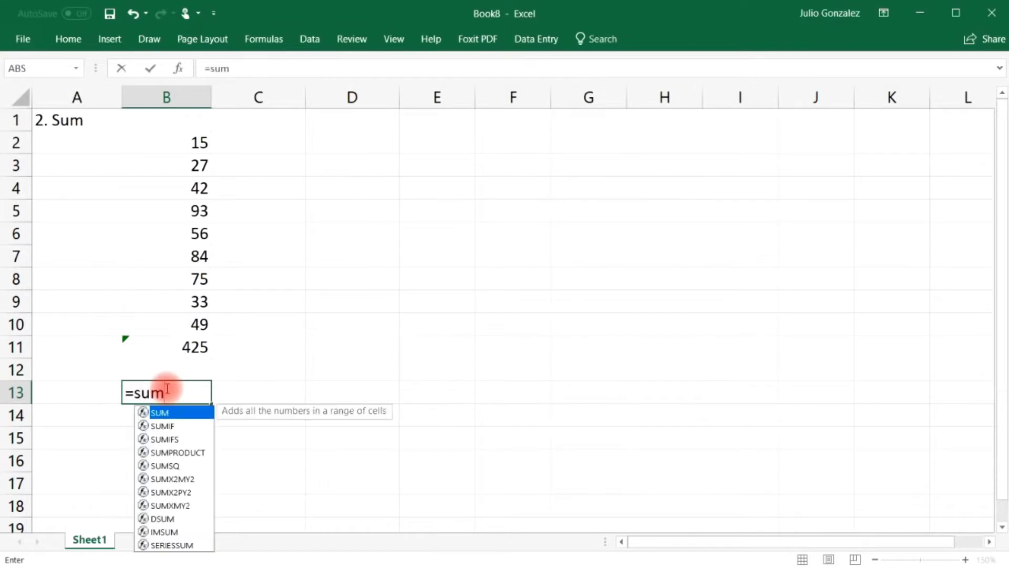
type("(")
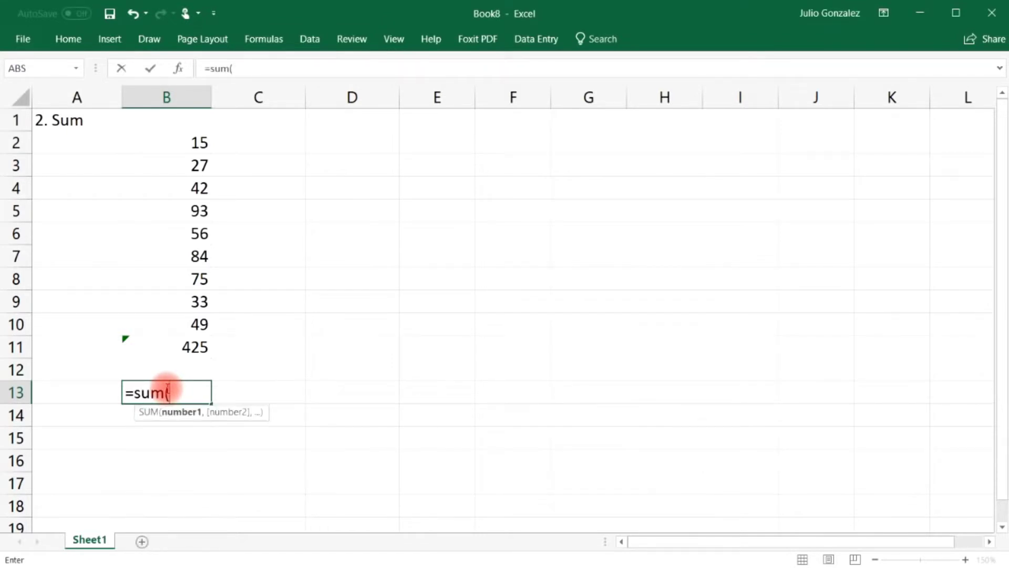
type("50,")
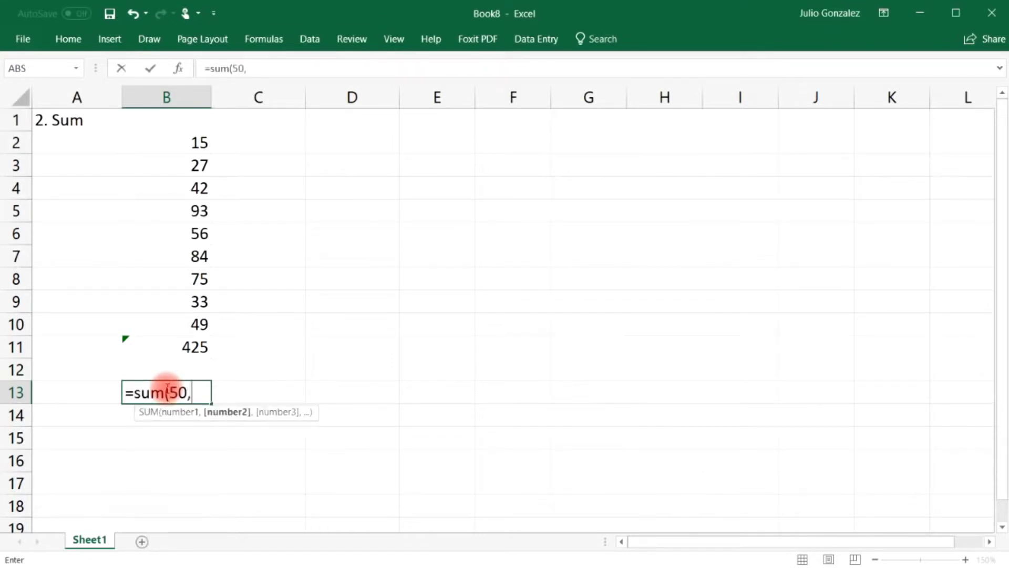
type("125)")
key("Return")
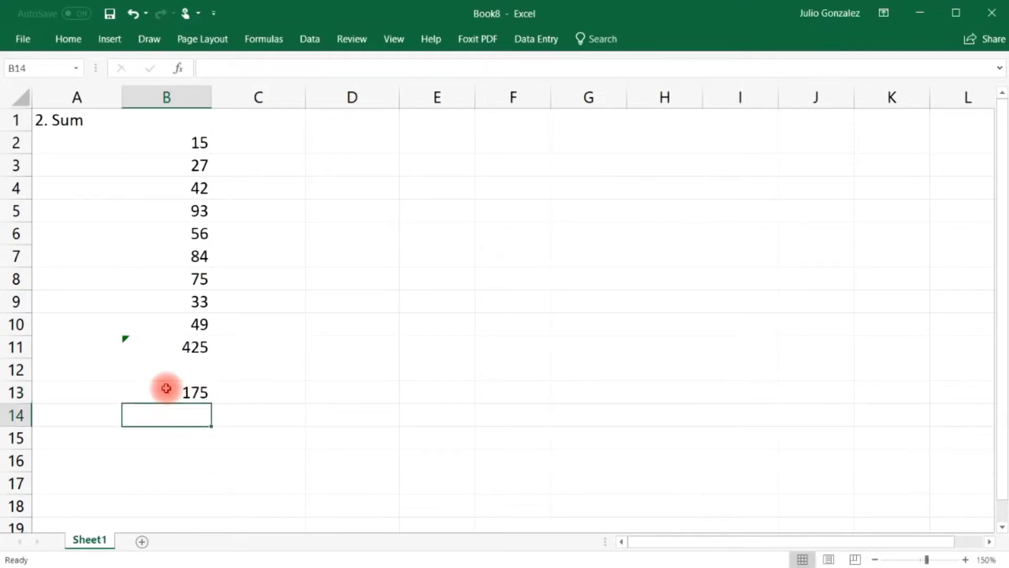
left_click(167, 388)
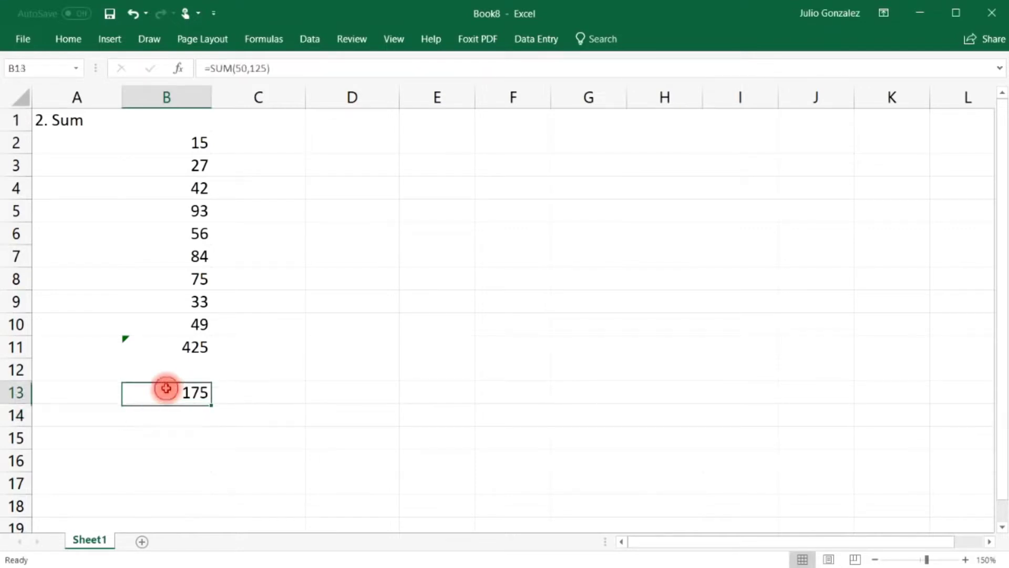
Step: Enter the plain addition formula =50+125 in B14
left_click(167, 419)
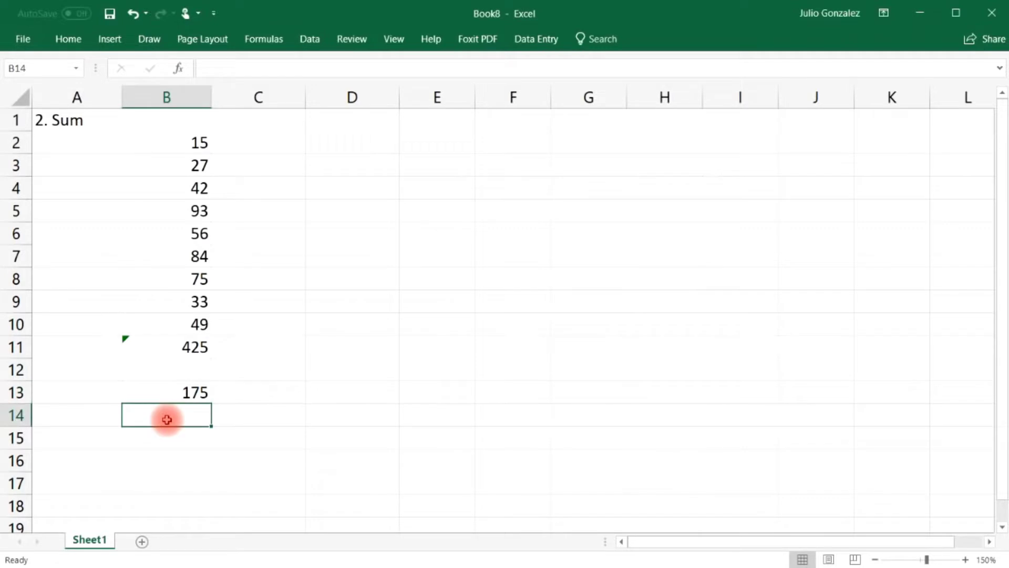
type("=50+125")
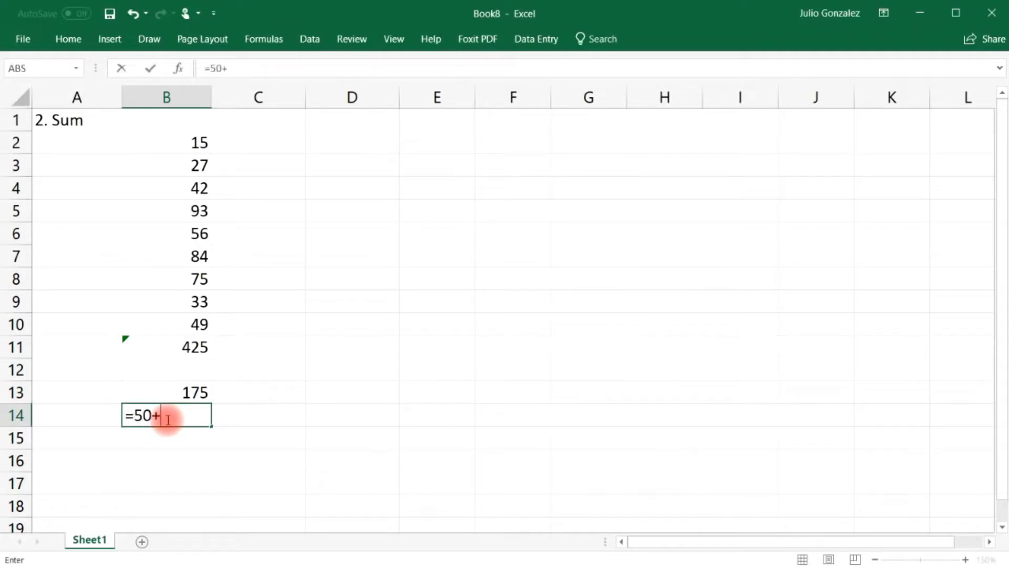
key("Return")
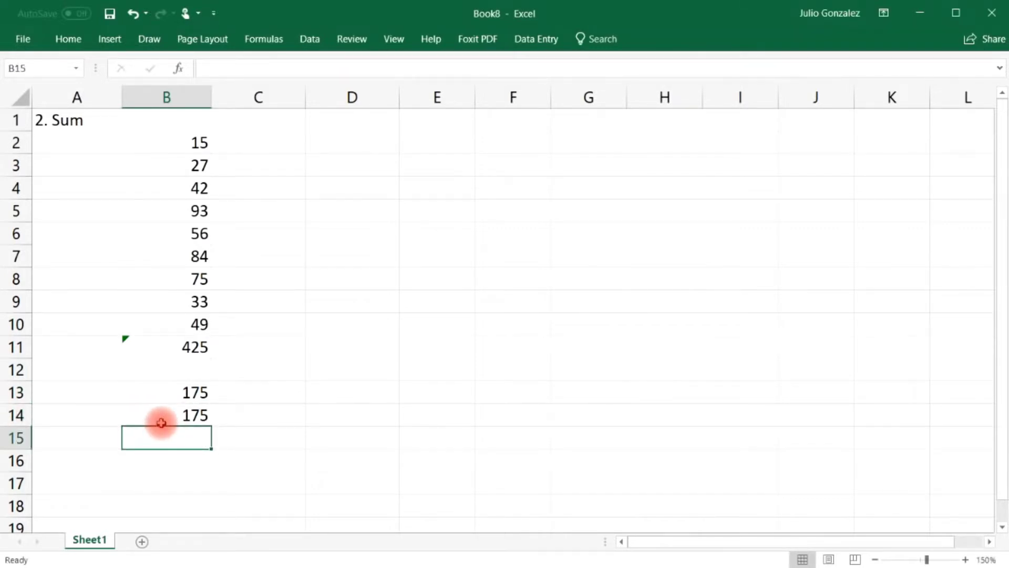
Step: Add the numbers 100, 200 and 300 in B15 with the SUM function
left_click(159, 437)
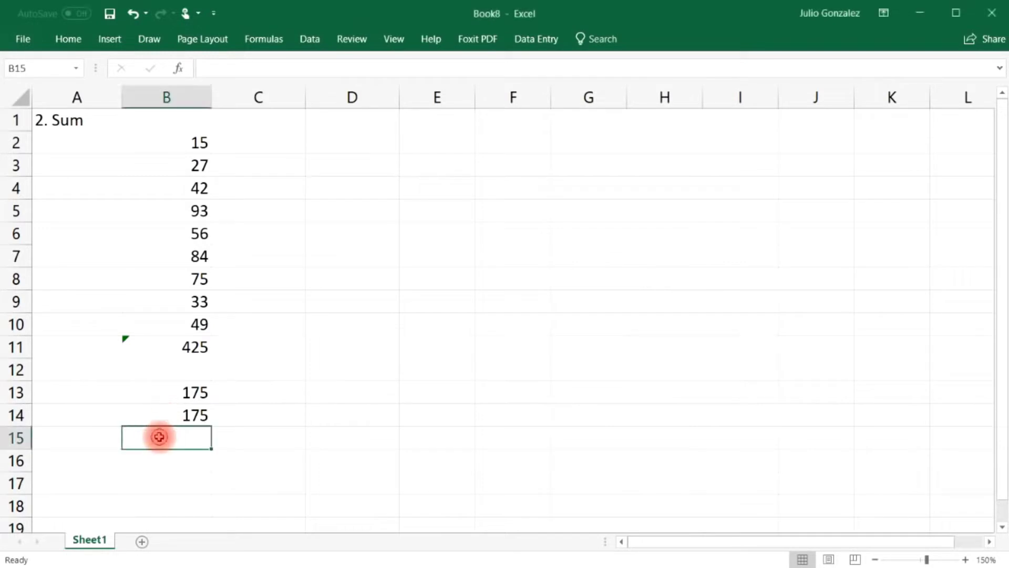
double_click(160, 437)
type("=")
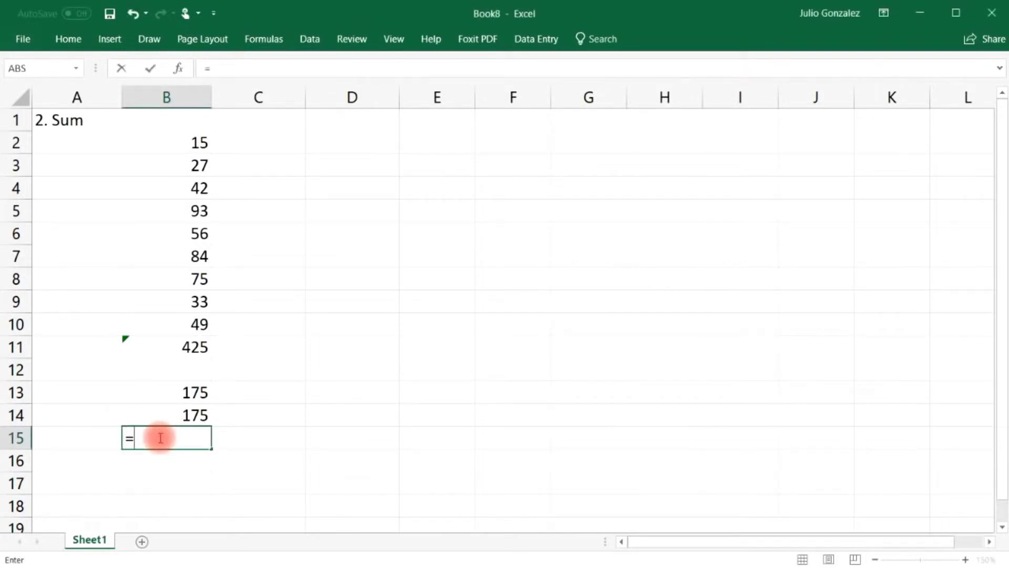
type("sum(1")
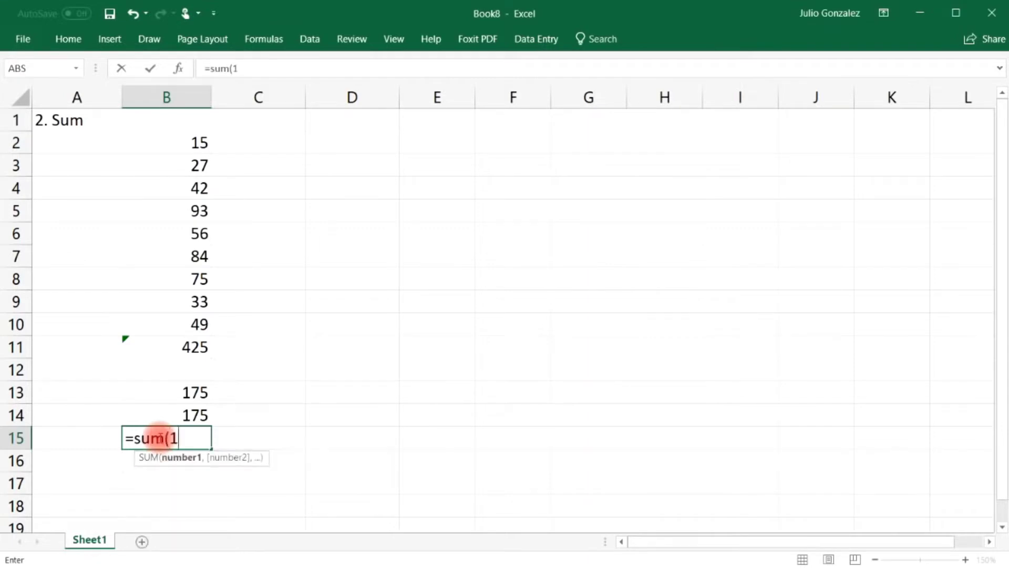
type("00,200,")
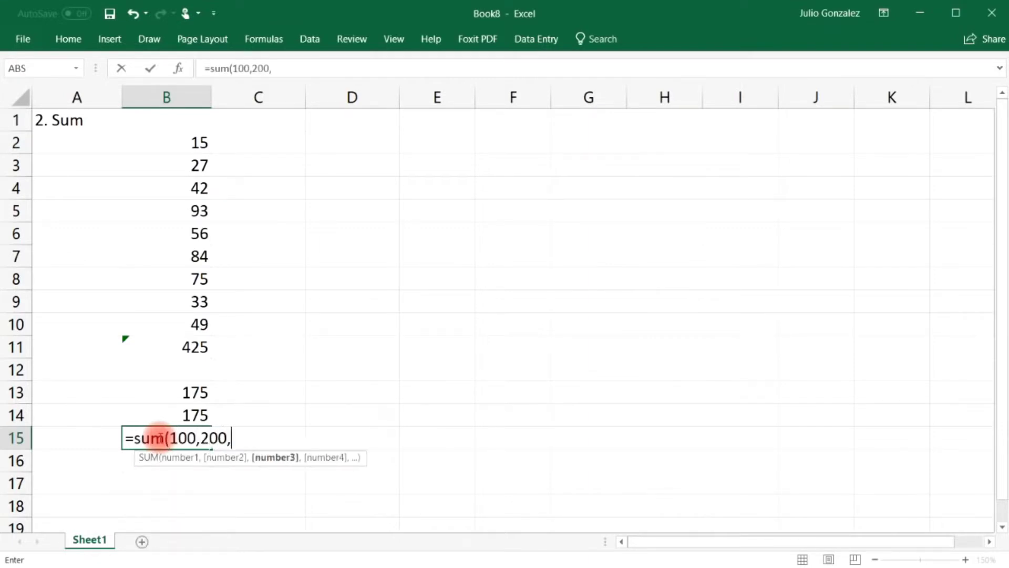
type("300)")
key("Return")
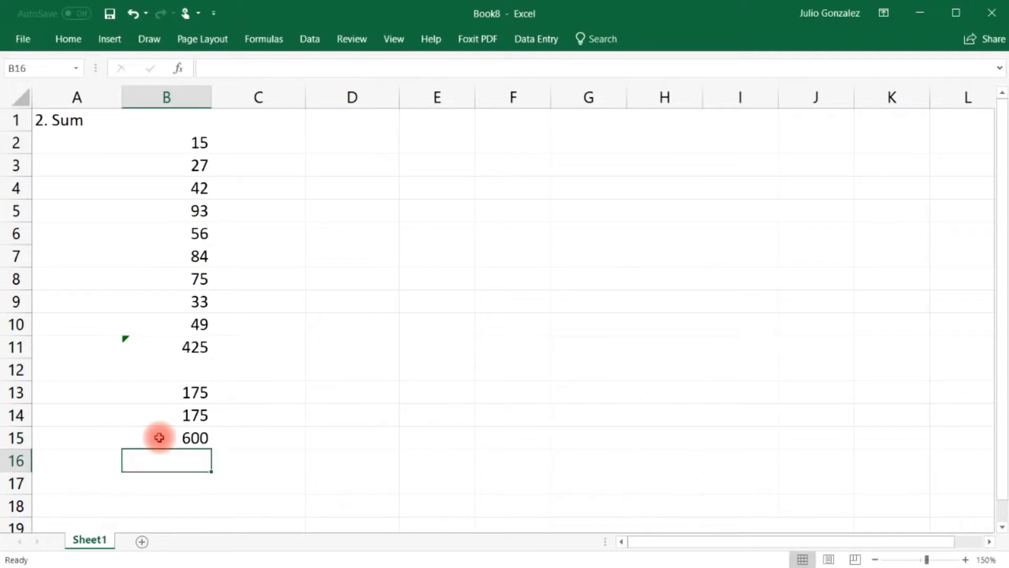
Step: Enter the plain addition formula =100+200+300 in B16
type("=100")
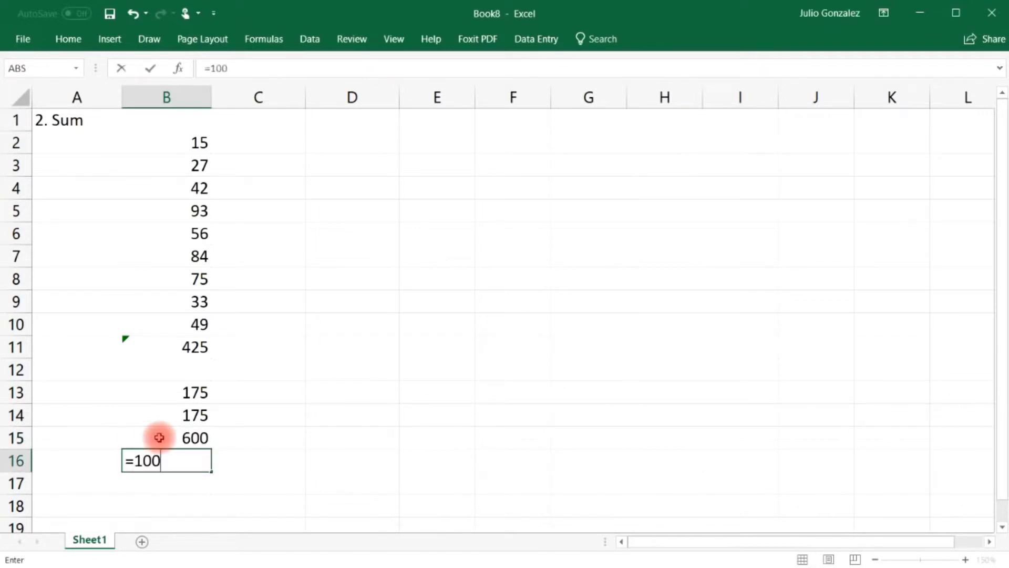
type("+200+300+")
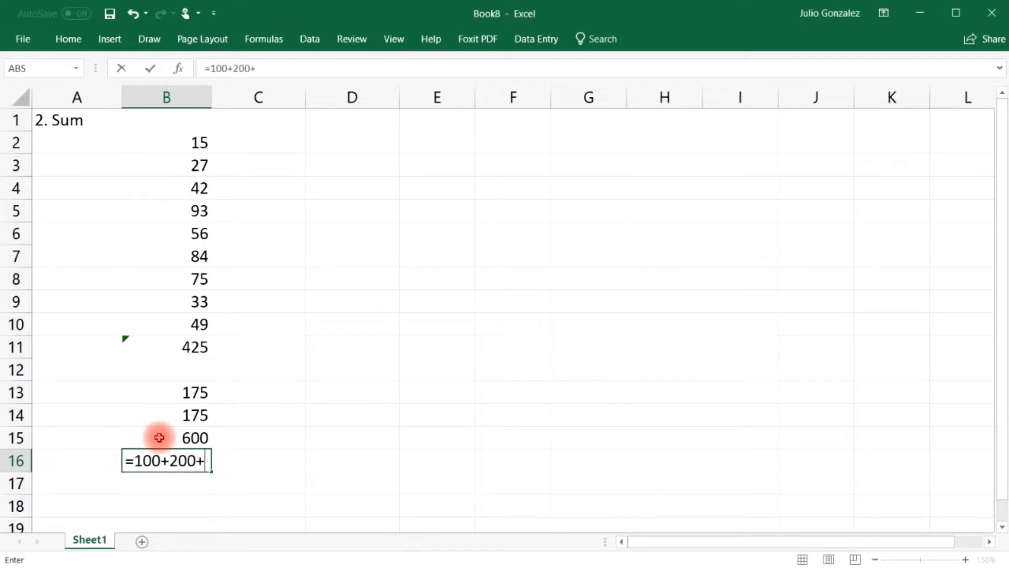
key("Return")
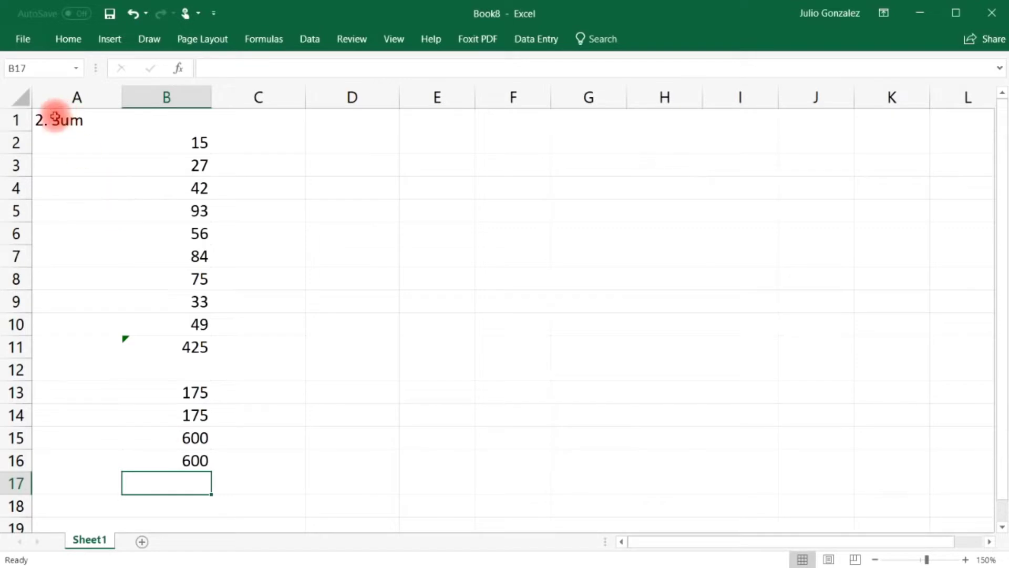
Step: Clear the heading, numbers and sum formulas in A1:B16
left_click_drag(54, 117, 199, 459)
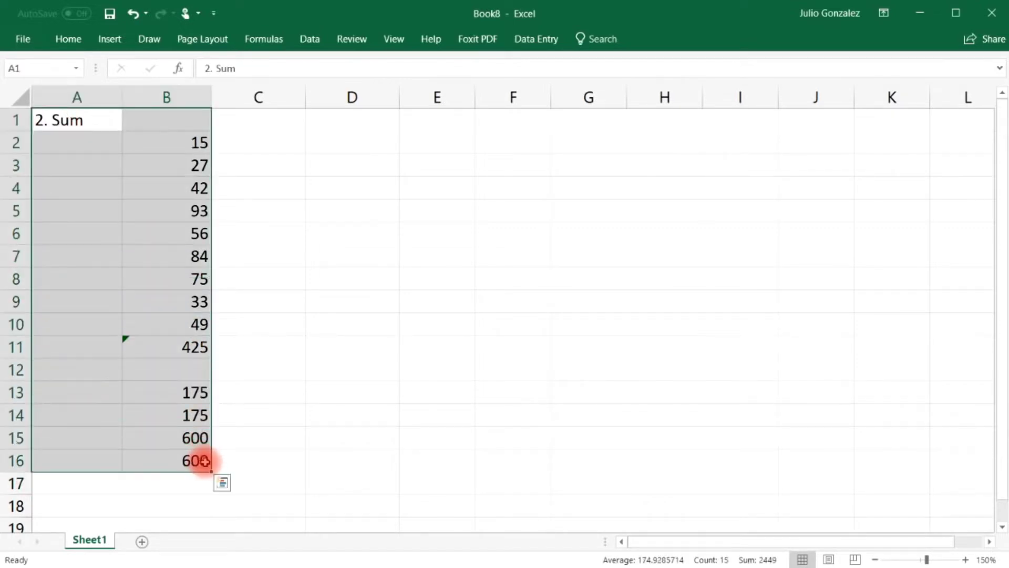
key("Delete")
left_click(157, 134)
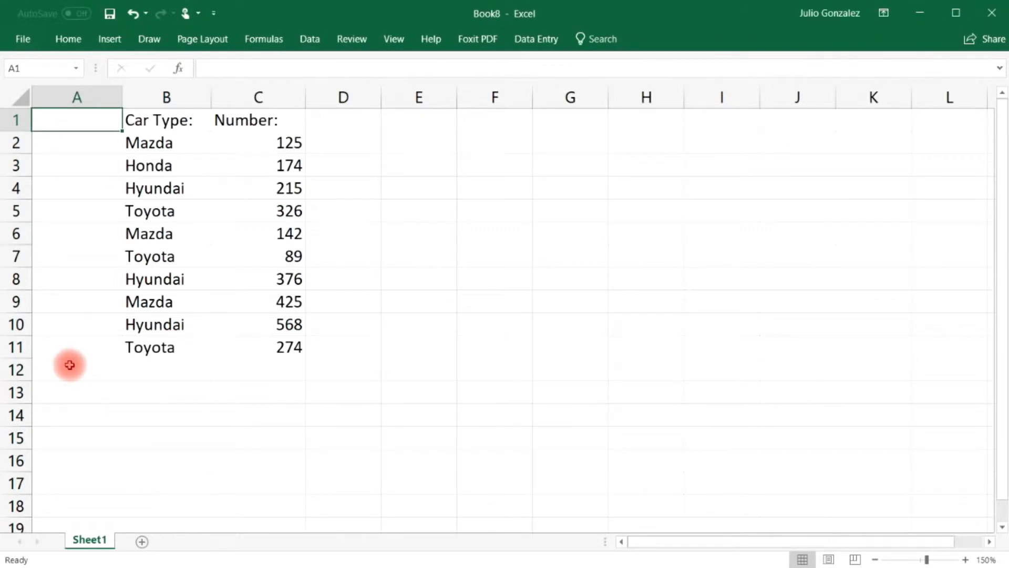
Step: Enter the heading "3. SumIf" in A1 beside the car type table
double_click(53, 125)
type("3. Sum")
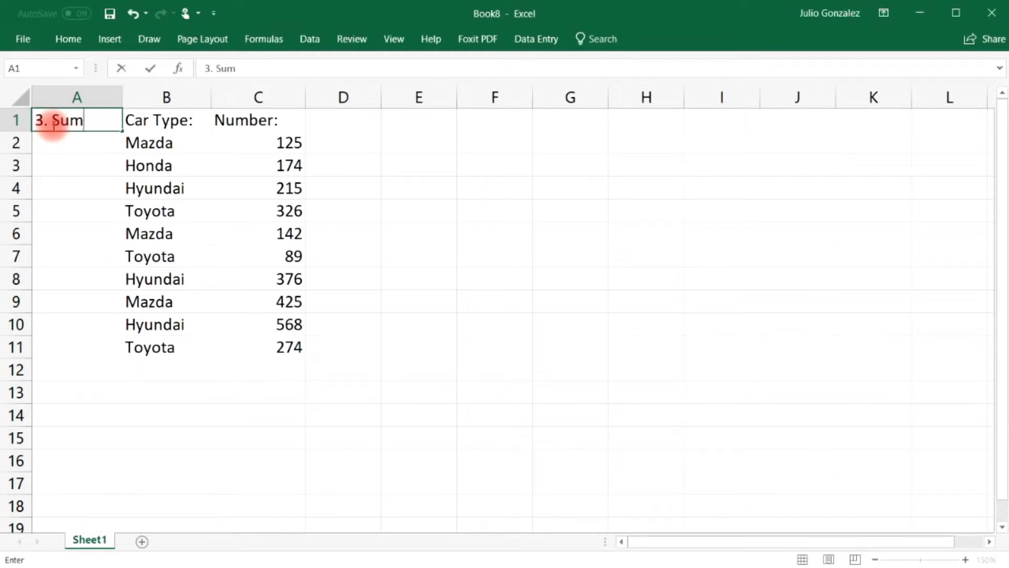
type("If")
key("Return")
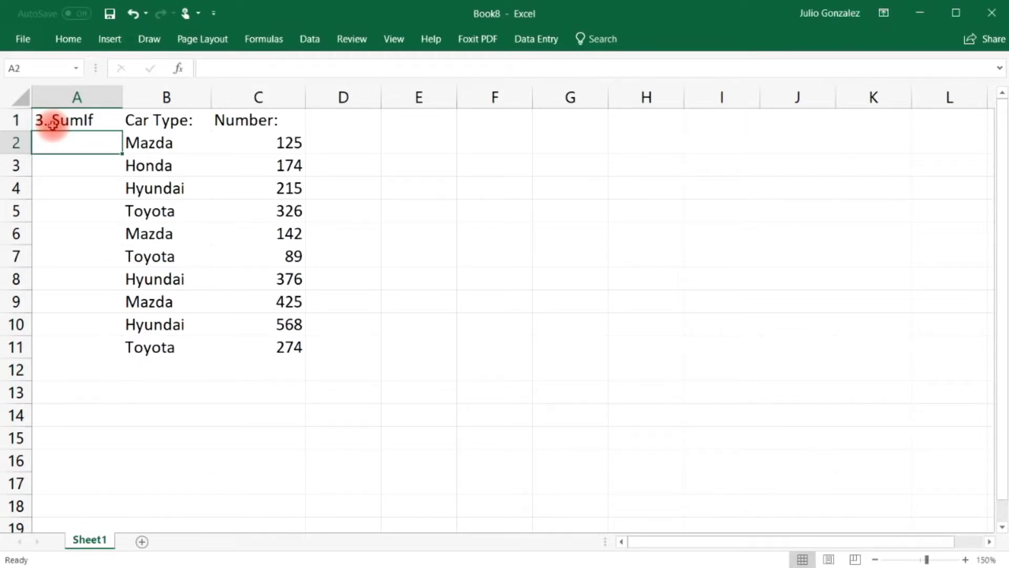
Step: Total the numbers in C2:C11 in C12 with the SUM function and clear that cell again
left_click(266, 369)
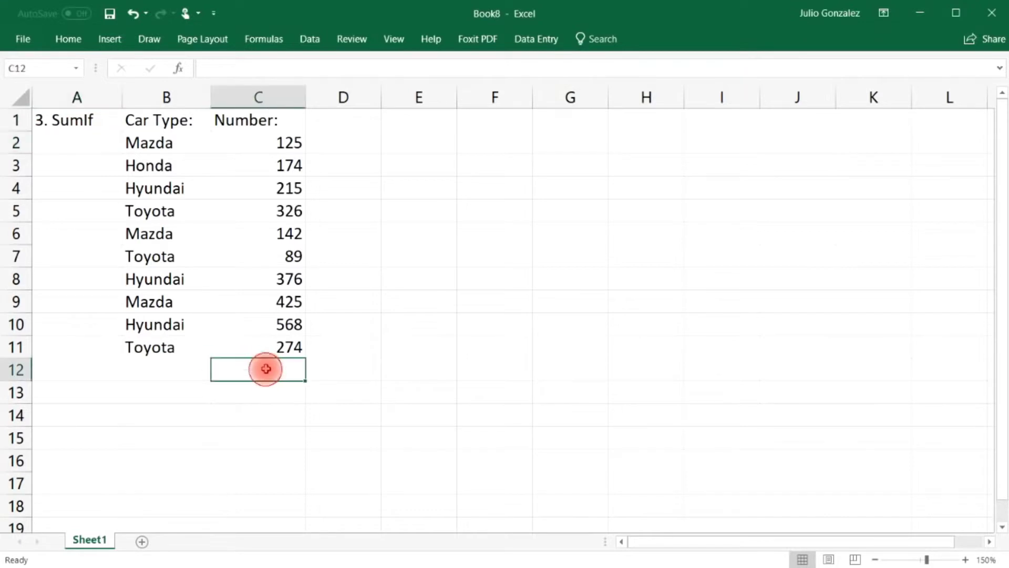
type("=sum(")
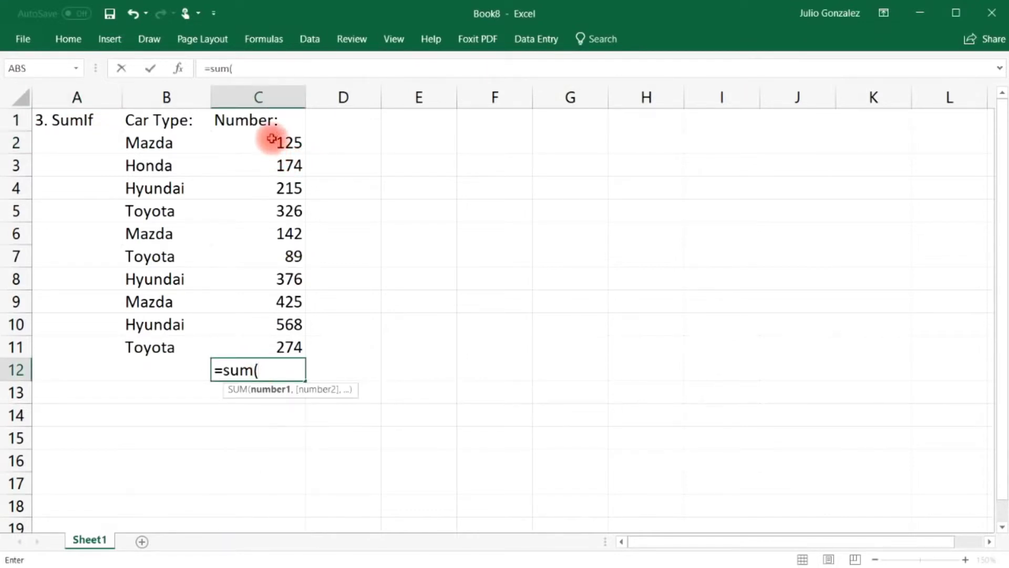
left_click_drag(270, 139, 292, 344)
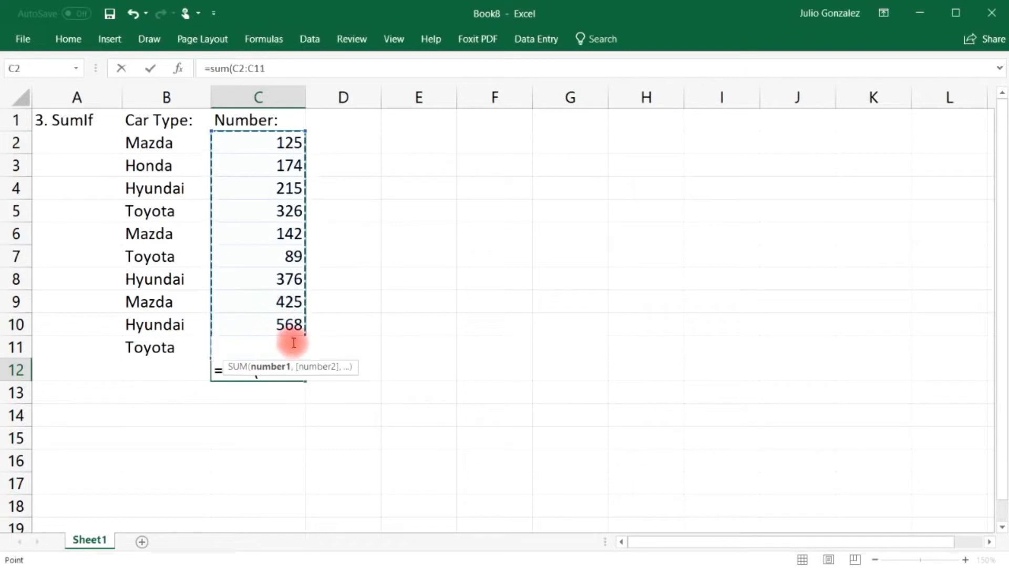
type(")")
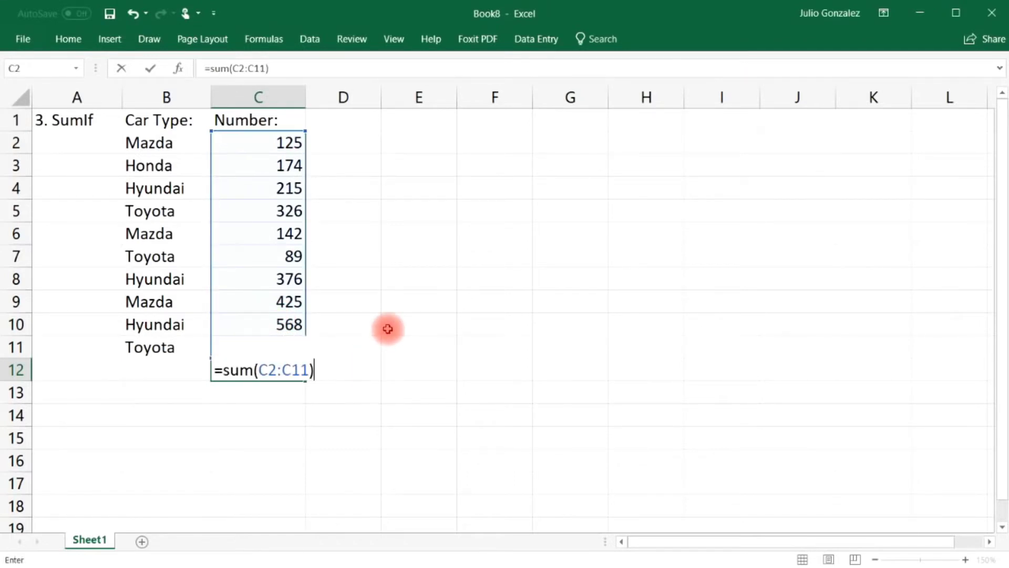
key("Return")
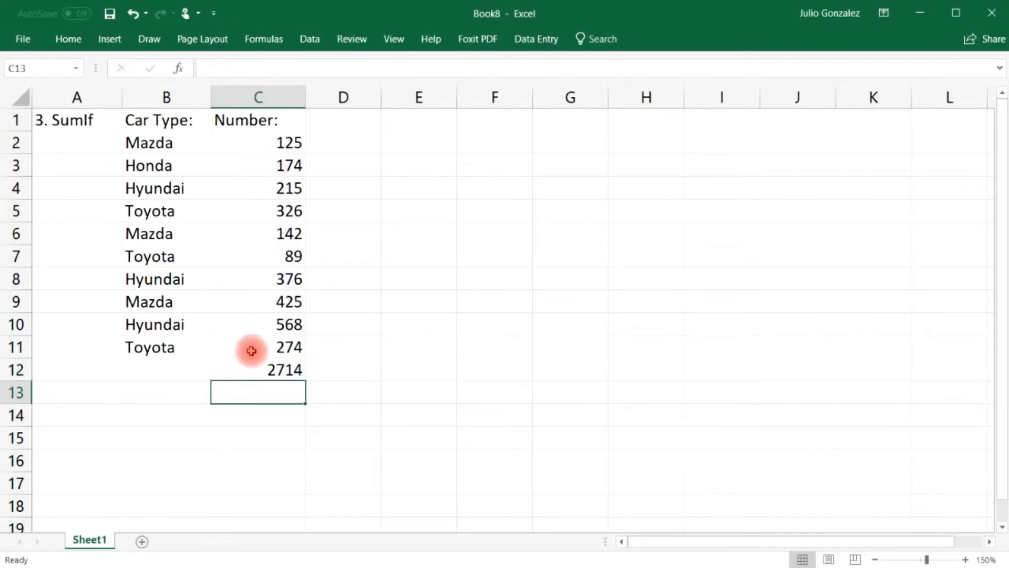
left_click(293, 368)
key("Delete")
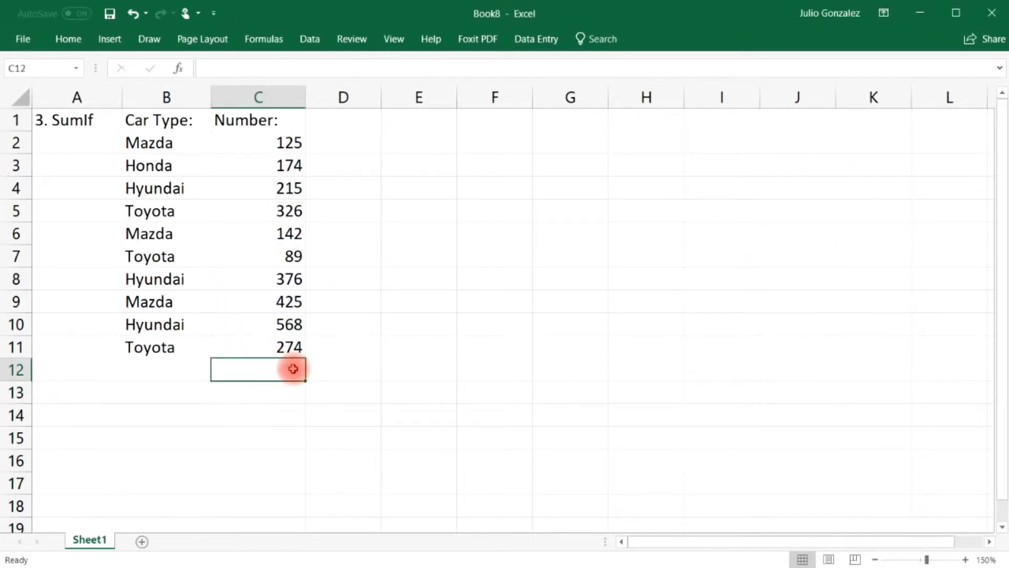
Step: Enter the label "SumIf:" in C13 below the table
left_click(276, 388)
type("Su")
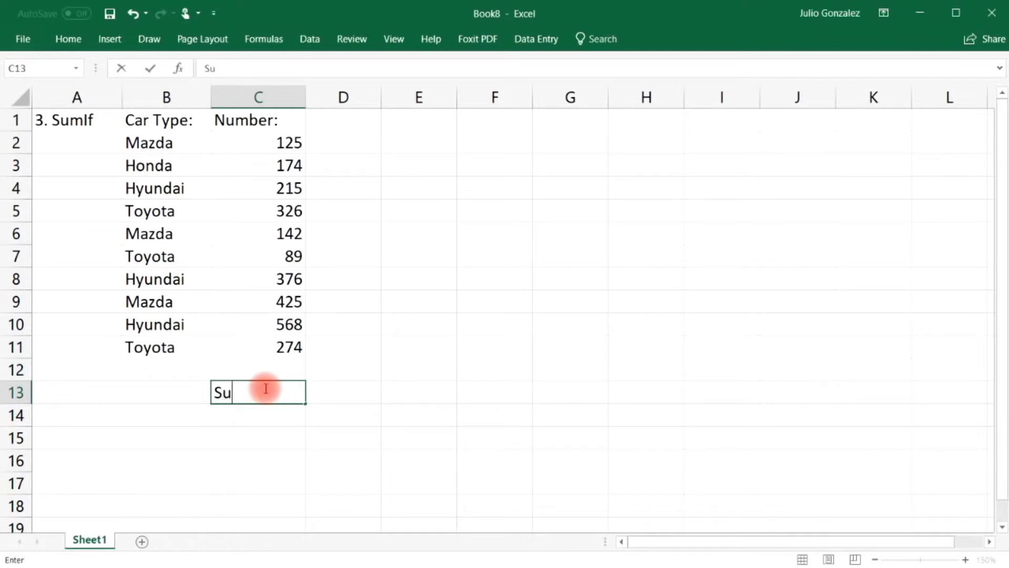
type("mIf:")
key("ctrl+Return")
key("Down")
key("Left")
key("Up")
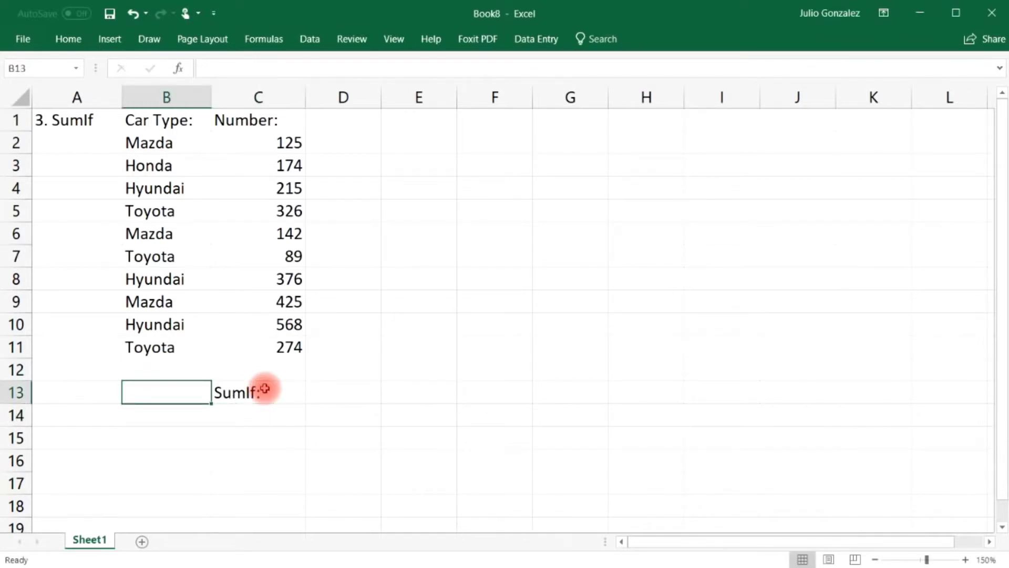
Step: Fill cell C14, below the SumIf label, with yellow
key("Down")
key("Right")
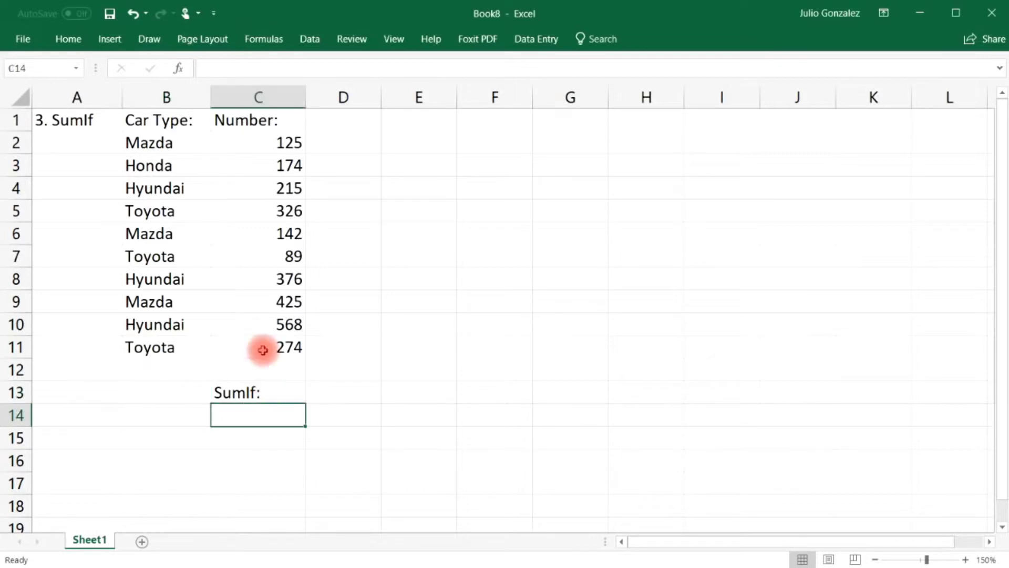
left_click(69, 39)
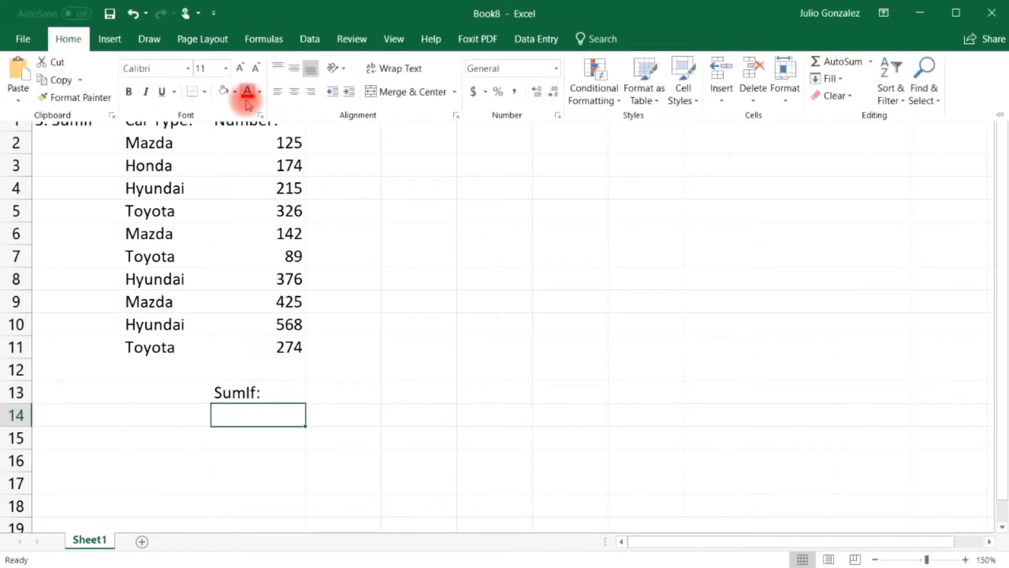
left_click(234, 93)
left_click(261, 207)
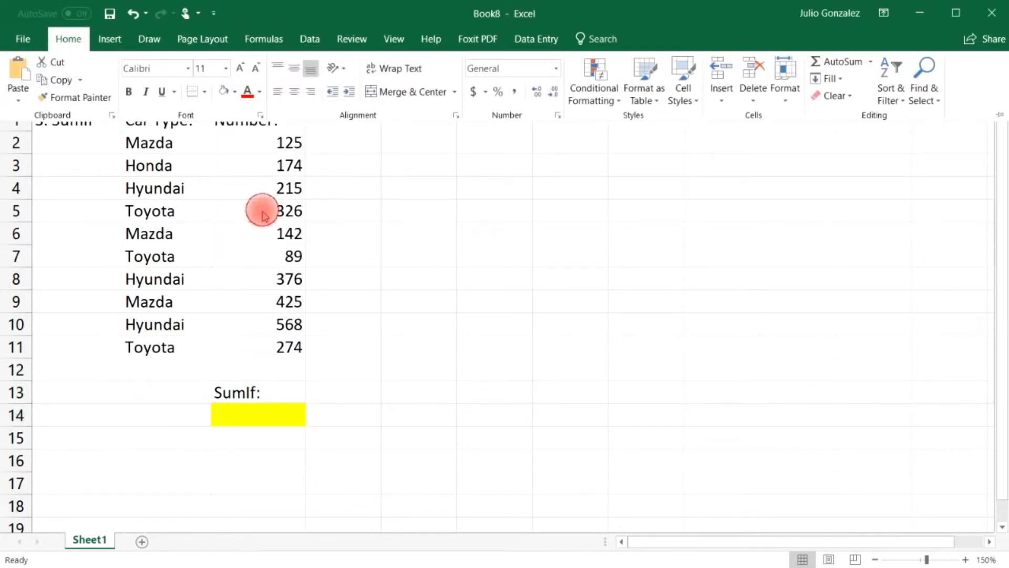
Step: Enter the label "Mazda:" in B13 beside the SumIf label
left_click(156, 391)
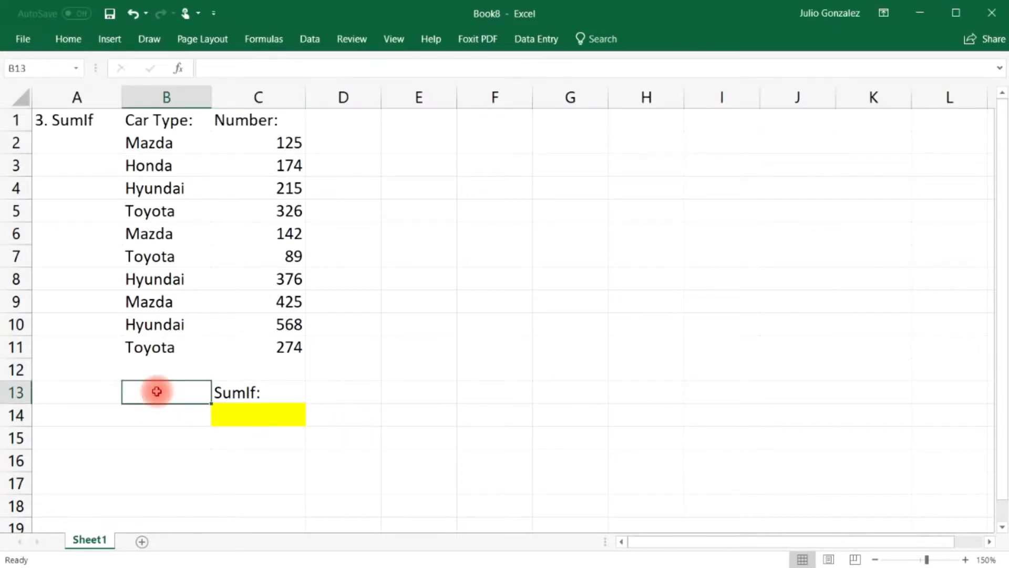
type("Maz")
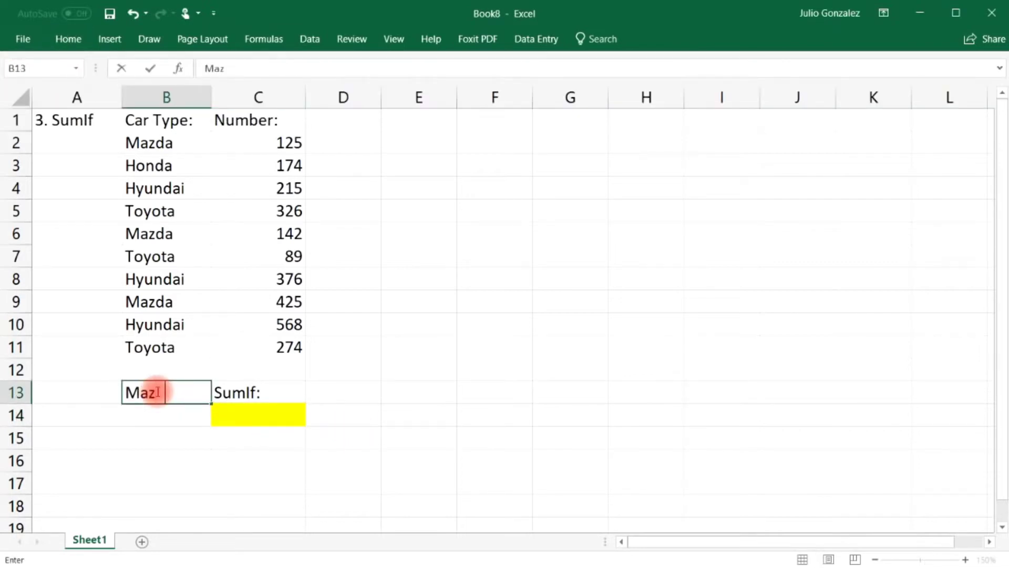
type("da:")
key("Return")
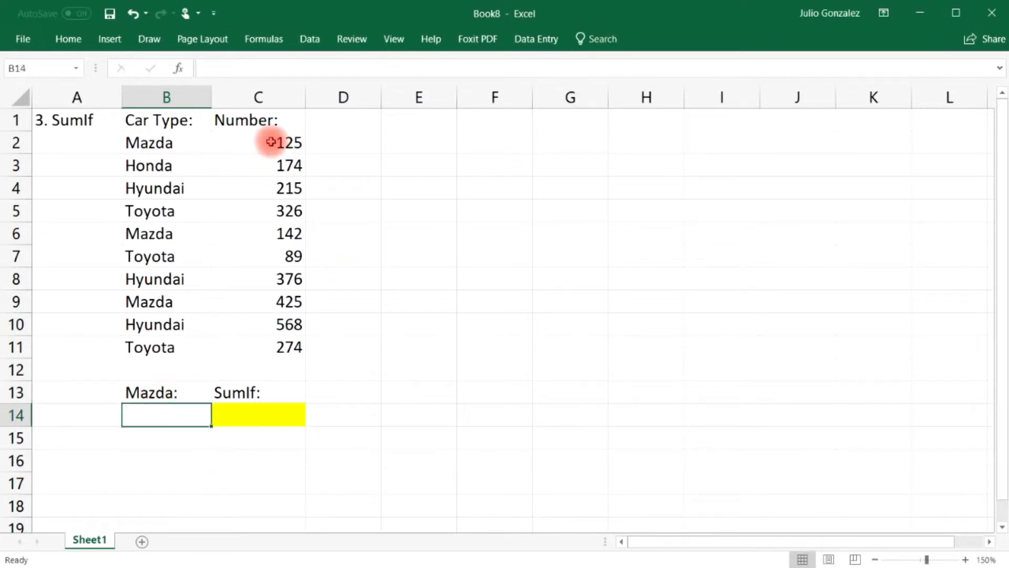
left_click_drag(271, 142, 289, 342)
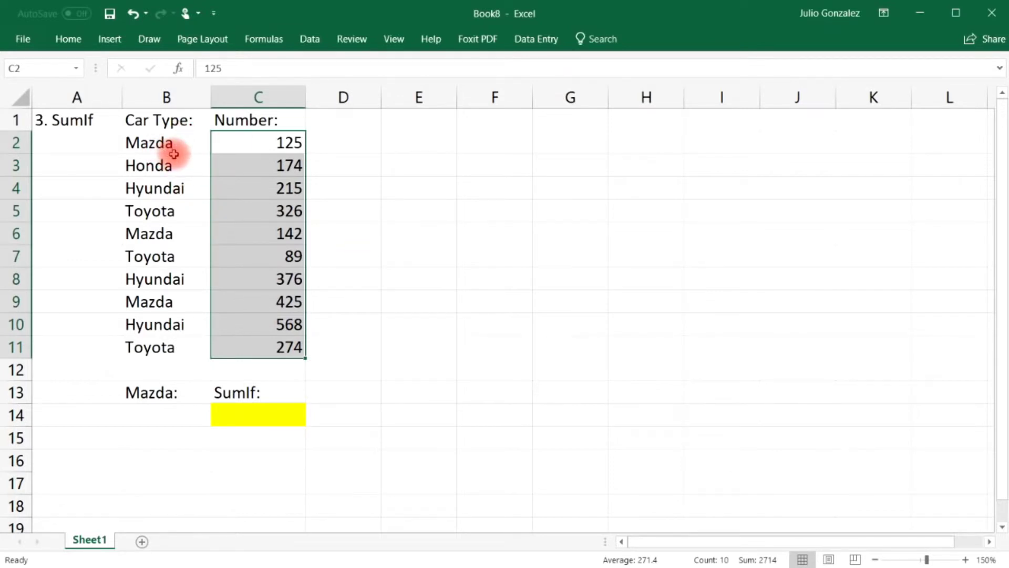
left_click(173, 368)
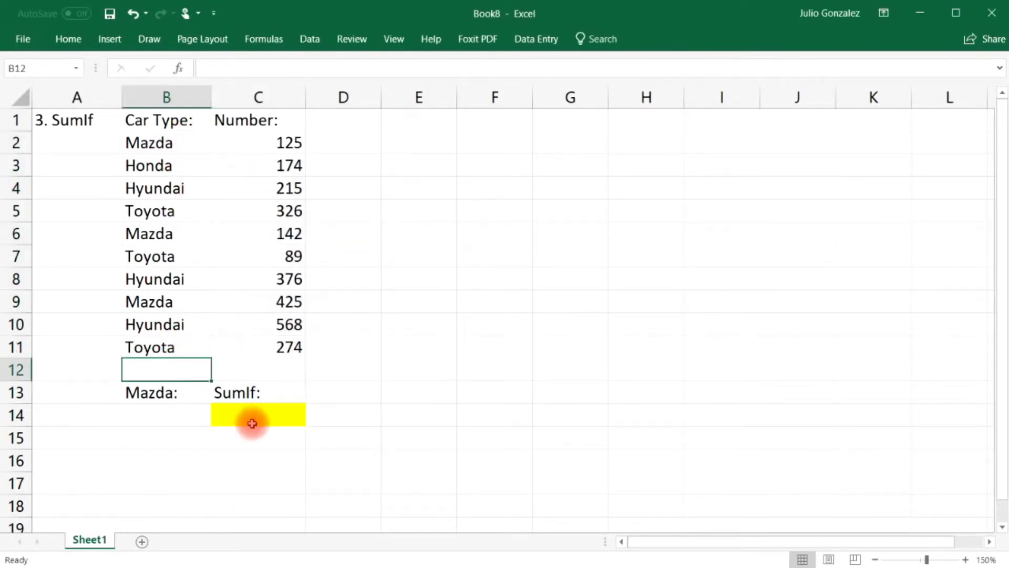
Step: Enter a SUMIF formula in C14 with range B2:B11, criteria cell B14 and sum range C2:C11
left_click(251, 422)
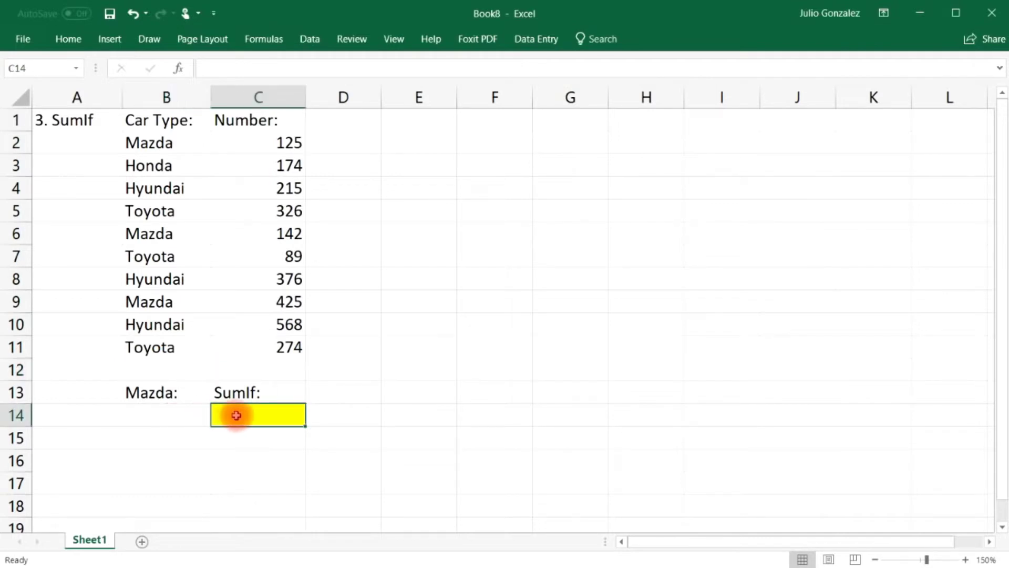
type("=s")
type("u")
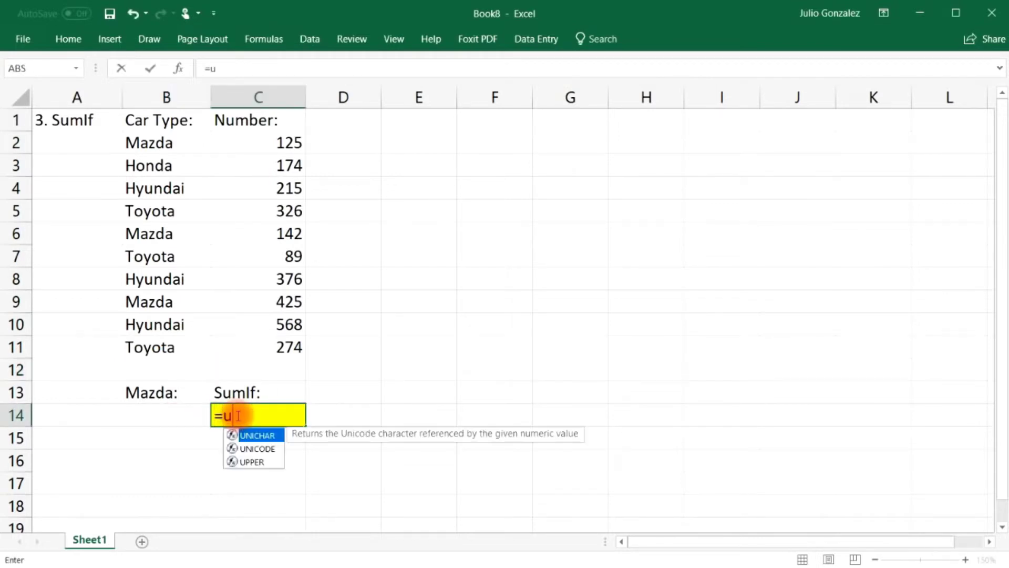
key("BackSpace")
type("sumif")
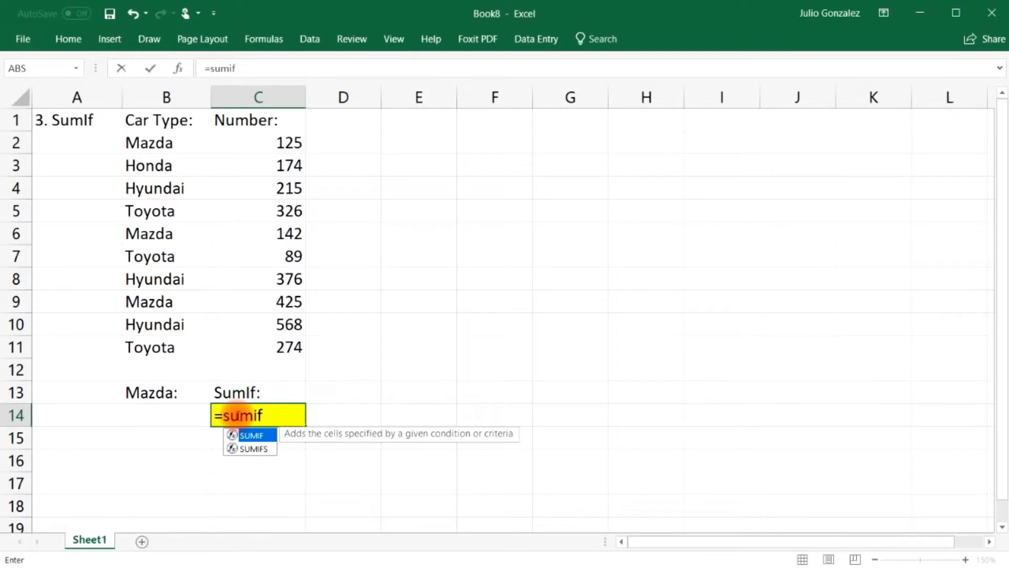
type("(")
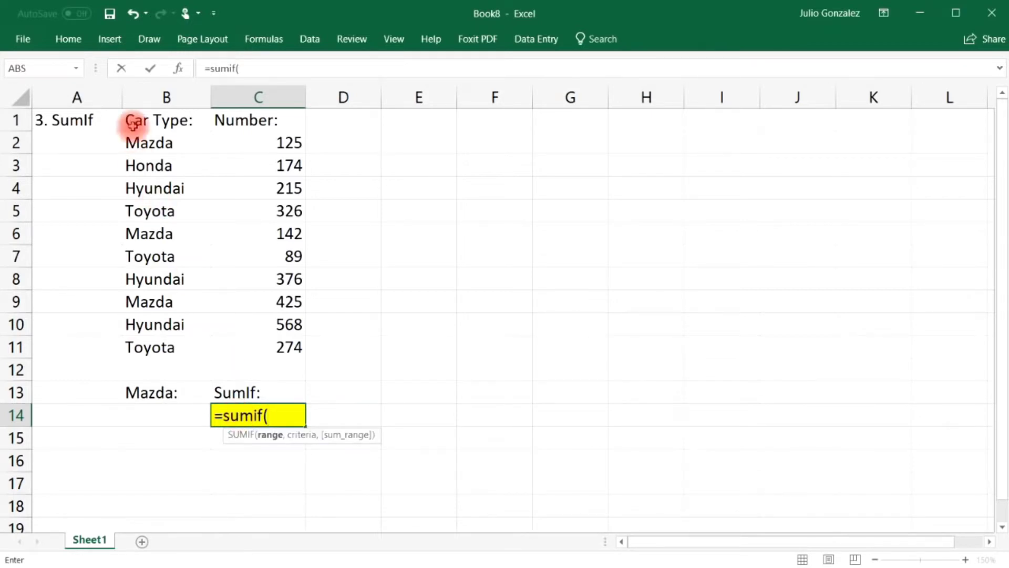
left_click(142, 146)
left_click_drag(146, 156, 141, 345)
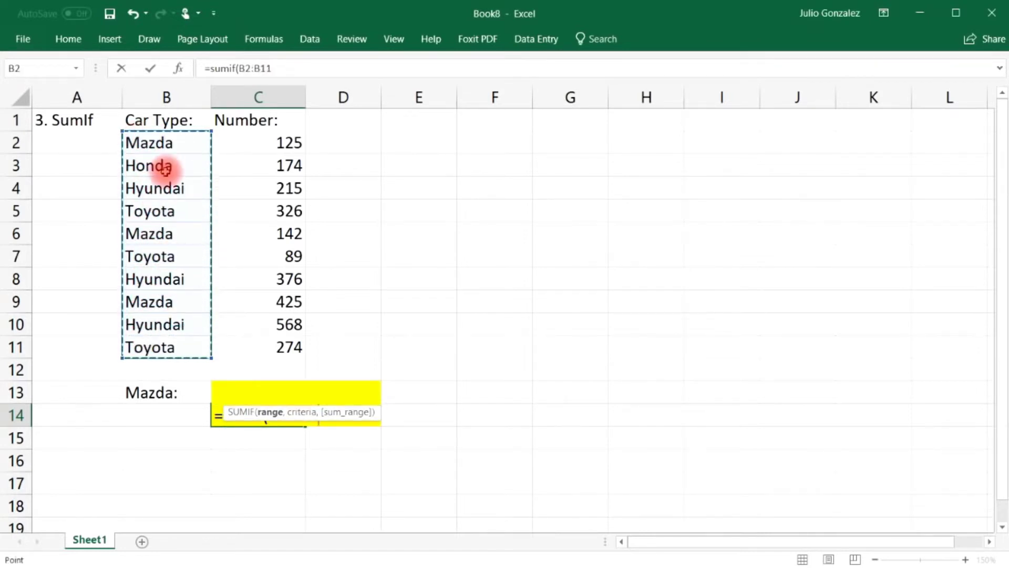
type(",")
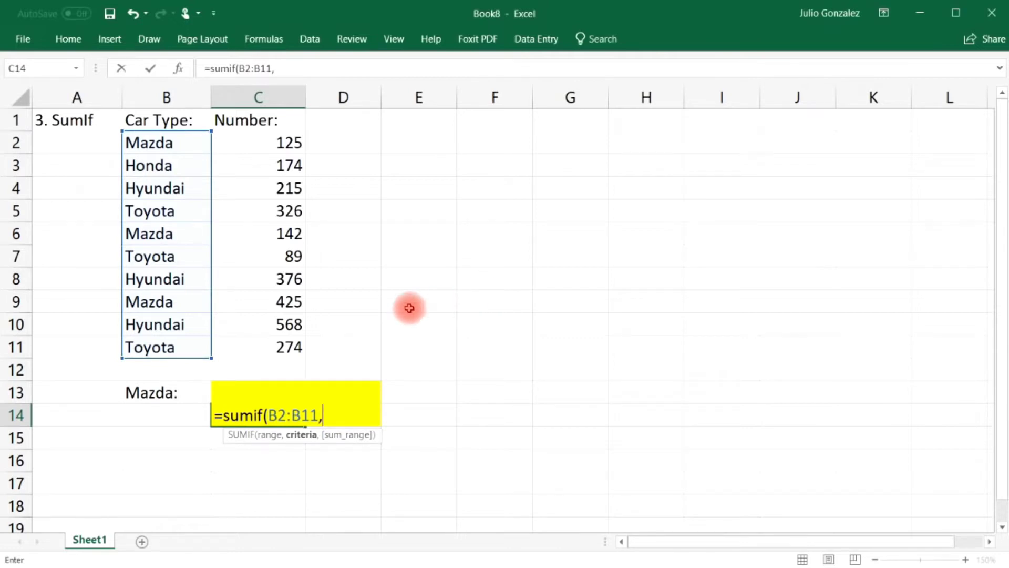
left_click(167, 415)
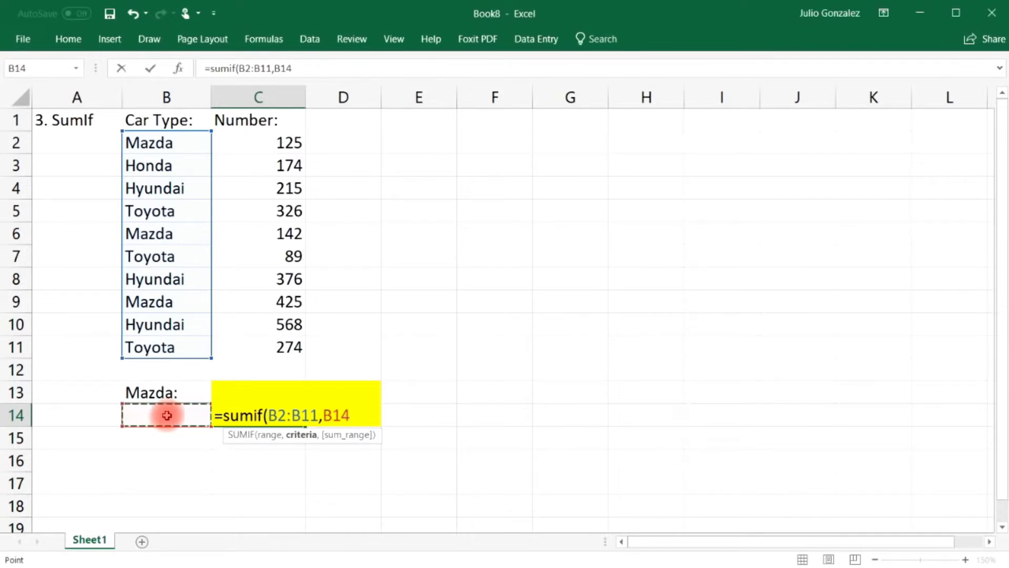
type(",")
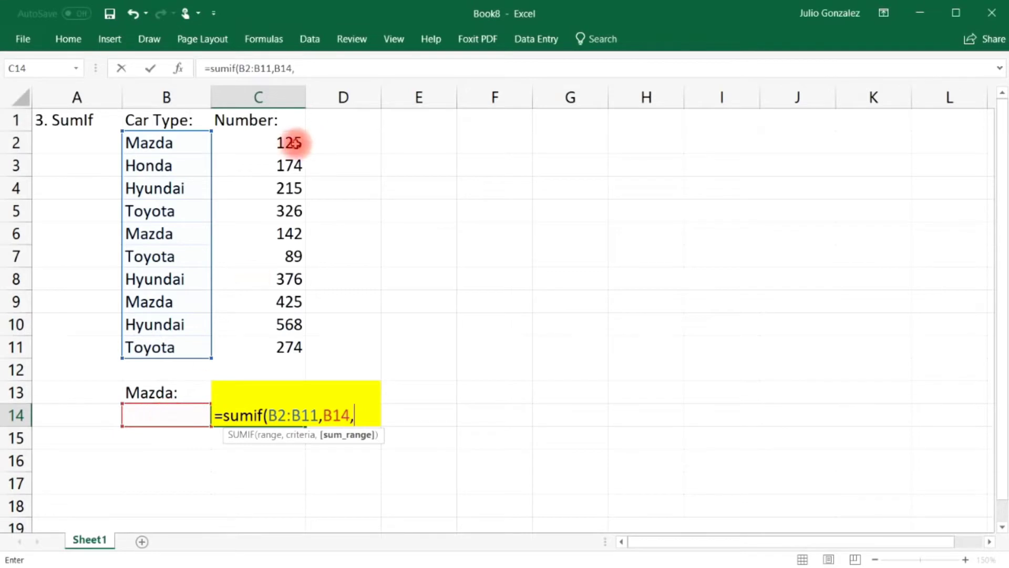
left_click_drag(288, 141, 273, 349)
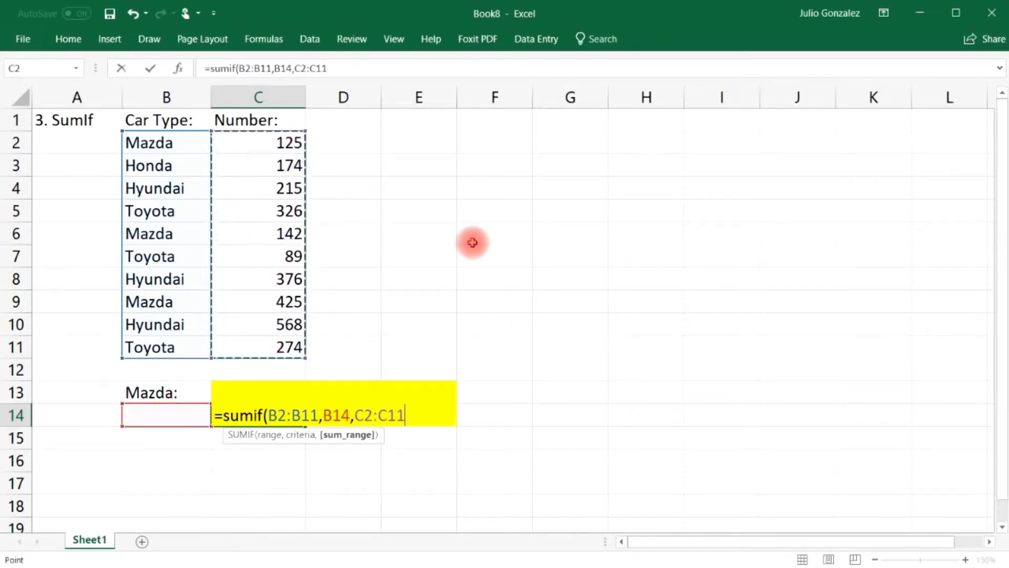
type(")")
key("Return")
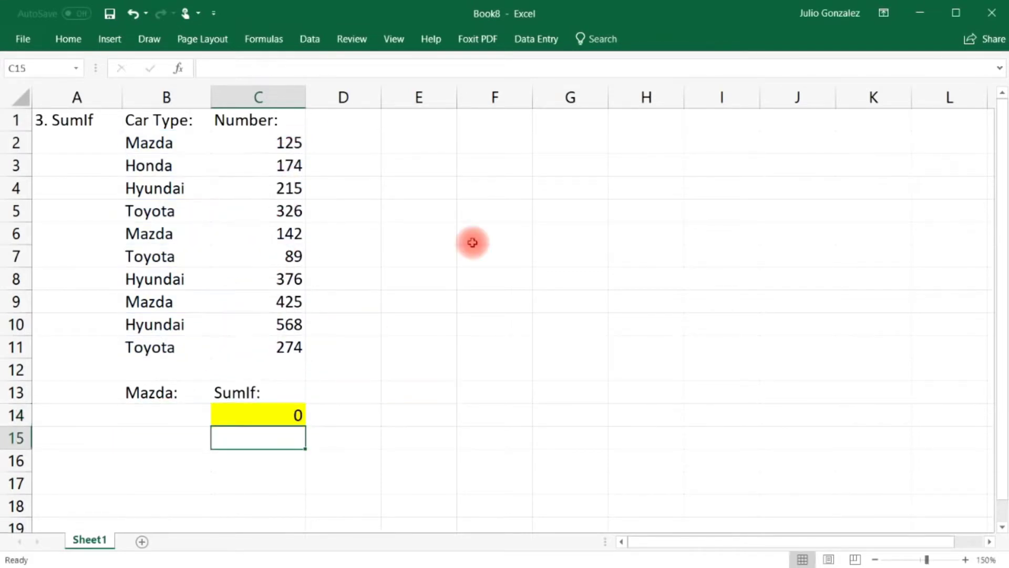
Step: Replace the label in B13 with "Car Type:" and enter "Mazda" as the criterion in B14
left_click(174, 391)
type("Car Ty")
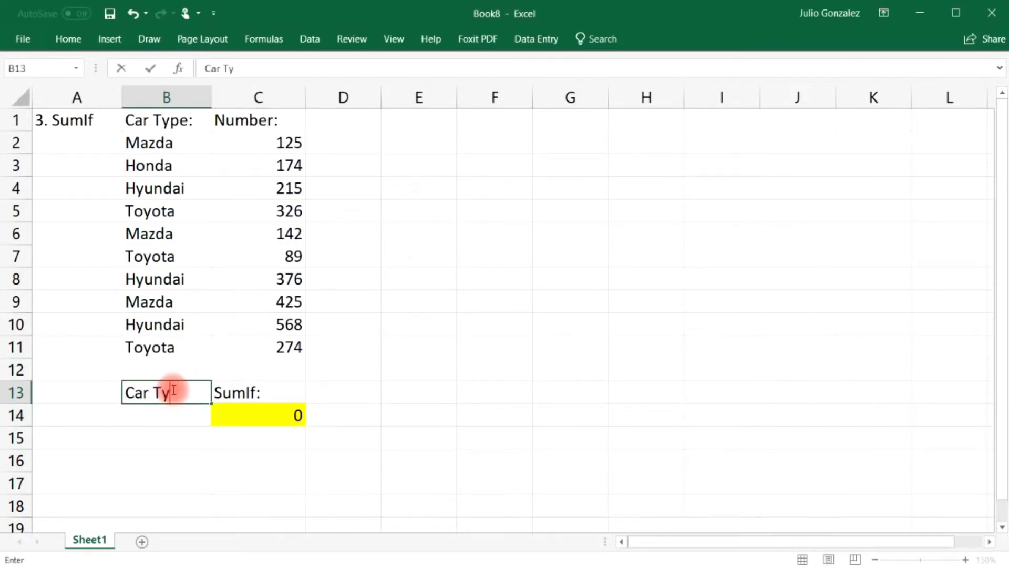
type("pe:")
key("Return")
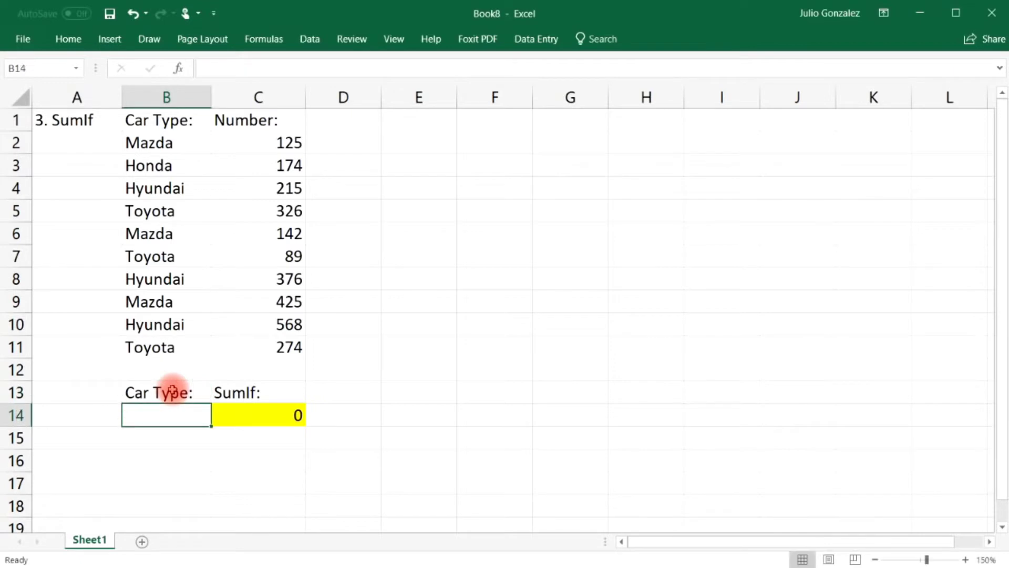
type("Mazda")
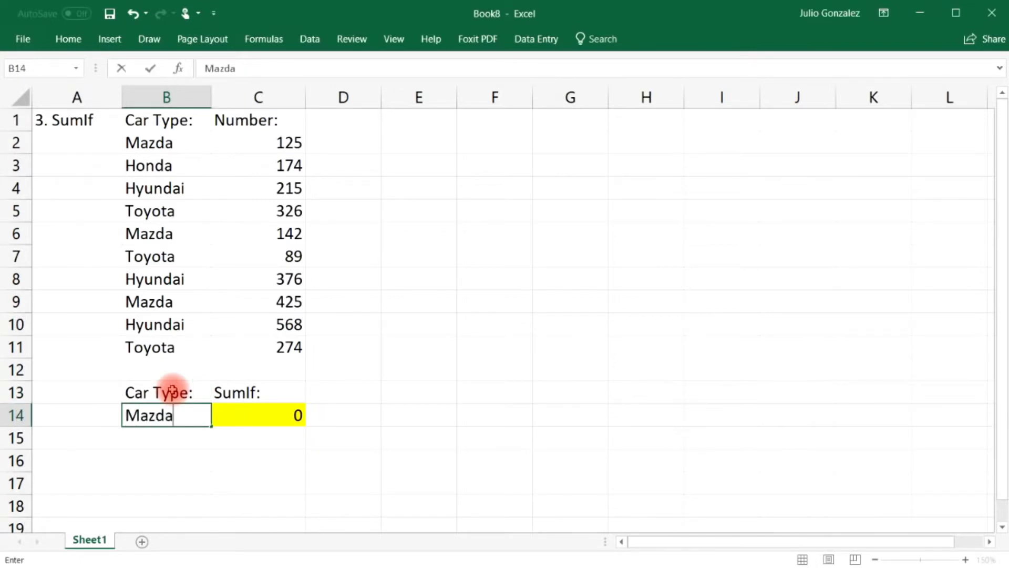
key("Tab")
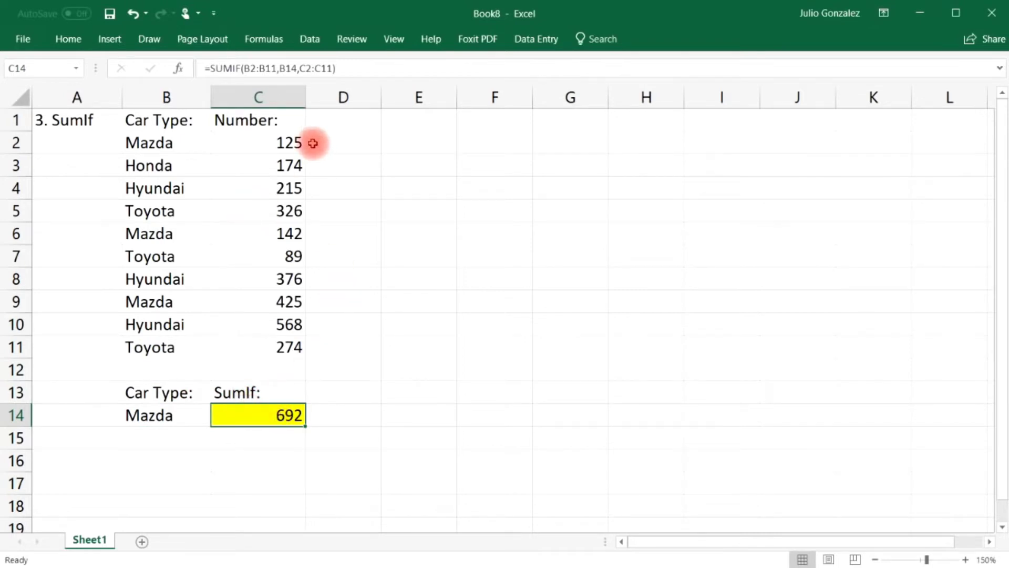
Step: Cross-check the Mazda rows C2, C6 and C9 by summing 125, 142 and 425 in C16, and clear that cell again
left_click(290, 143)
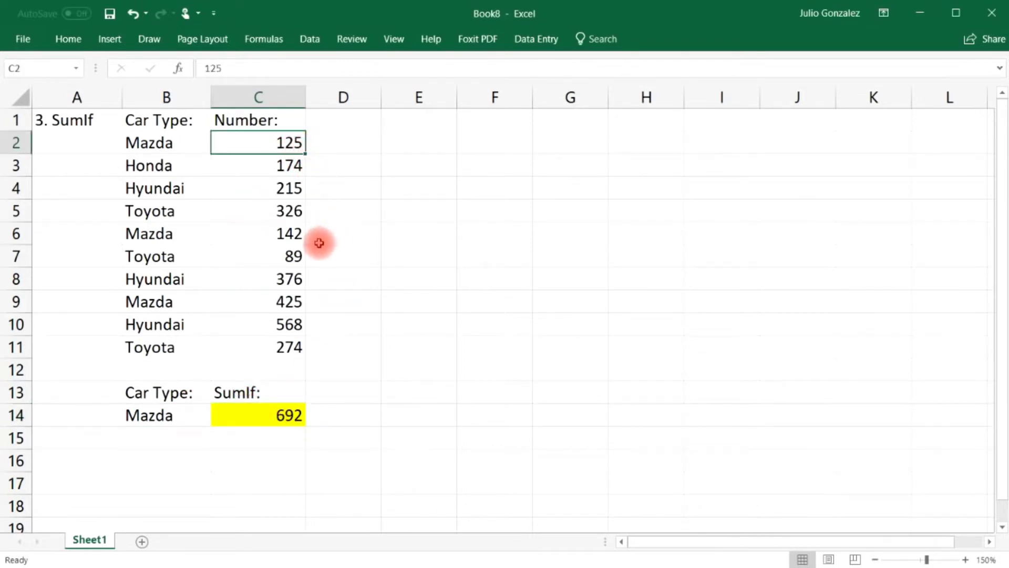
left_click(289, 234, "ctrl")
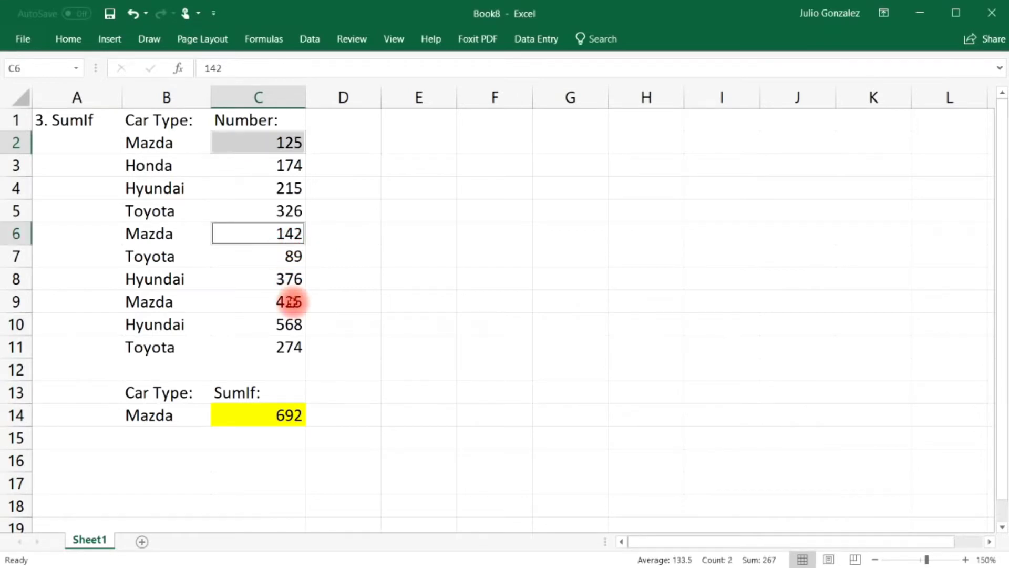
left_click(290, 301, "ctrl")
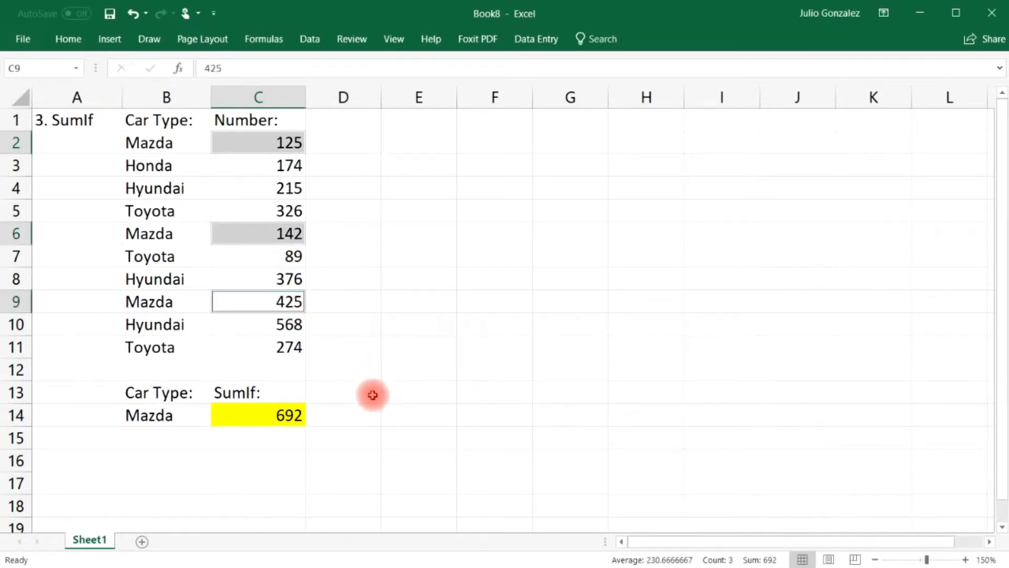
left_click(278, 464)
type("=sum")
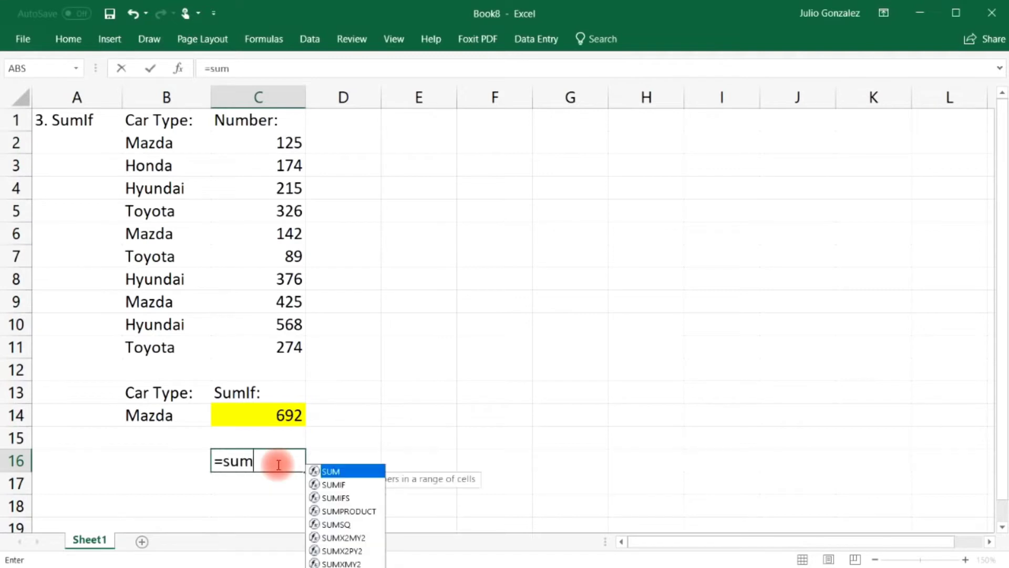
type("(125")
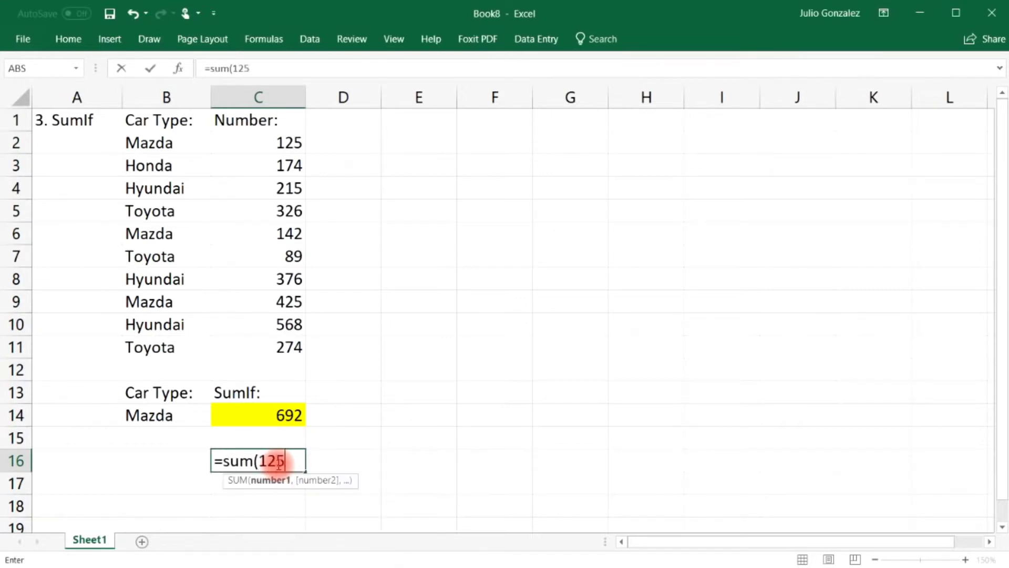
type(",")
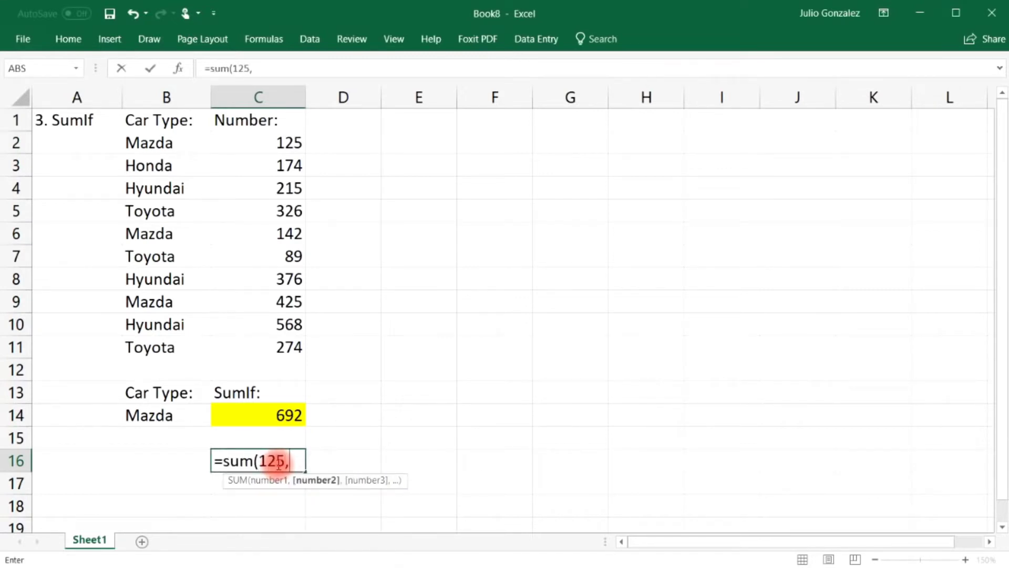
type("142,")
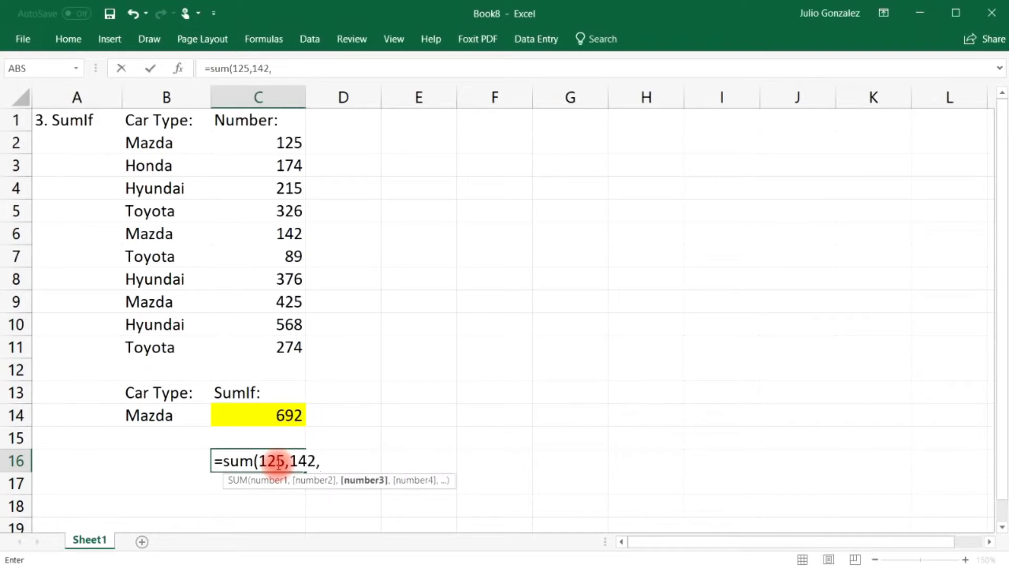
type("425")
key("Return")
left_click(281, 461)
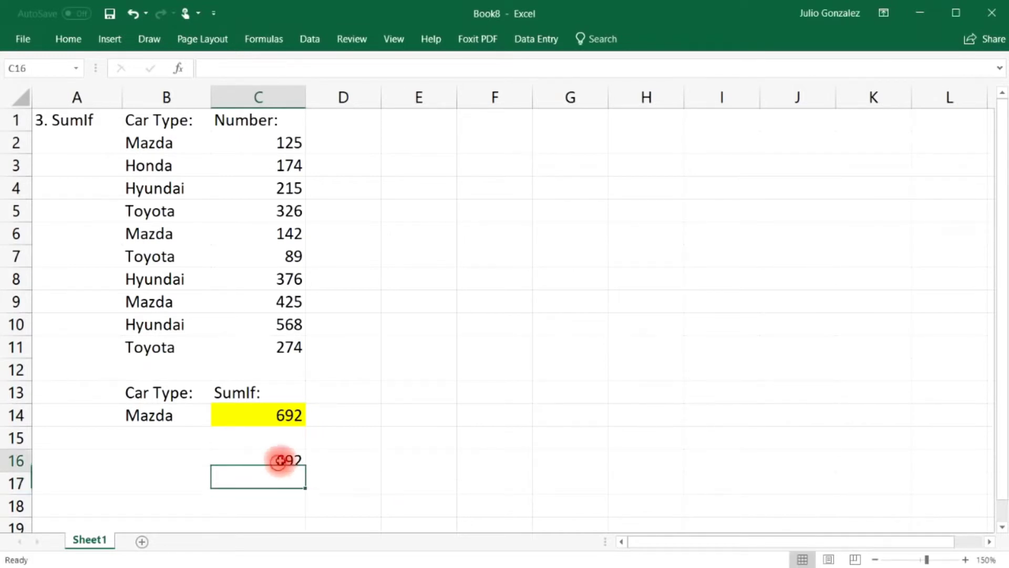
Step: Change the car type criterion in B14 to "Honda" and compare the result with the Honda row's number in C3
left_click(149, 414)
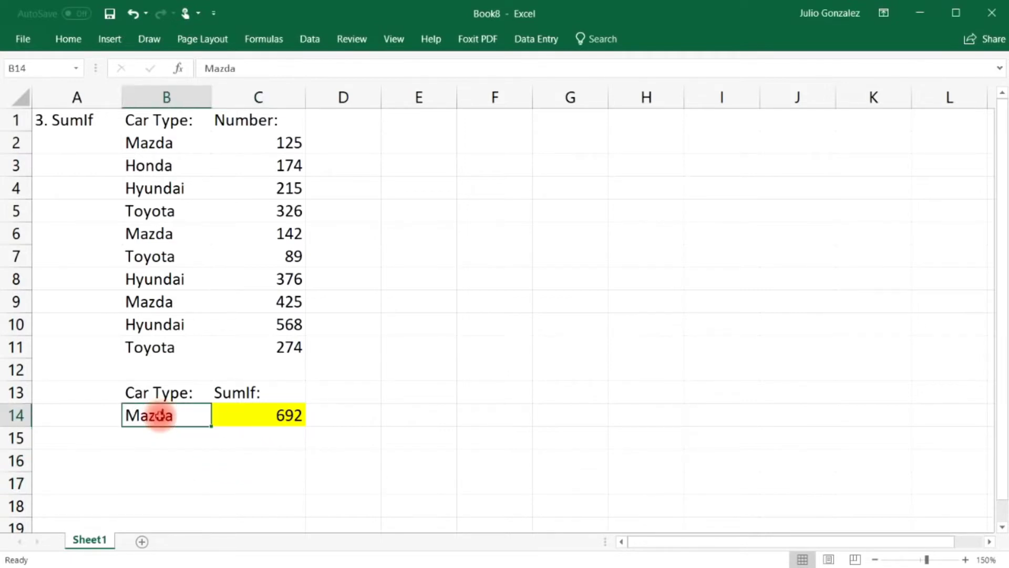
type("H")
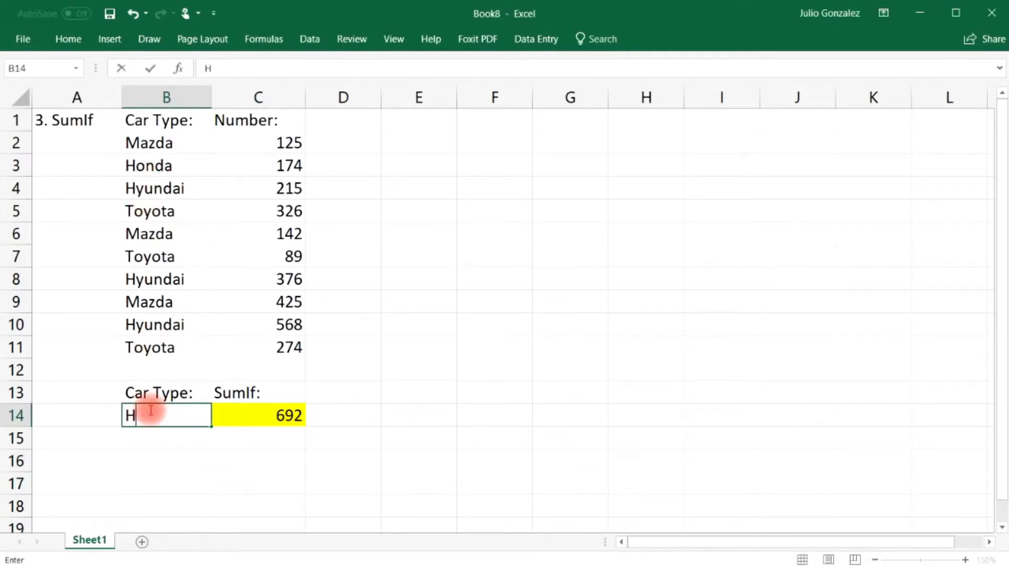
type("onda")
key("Return")
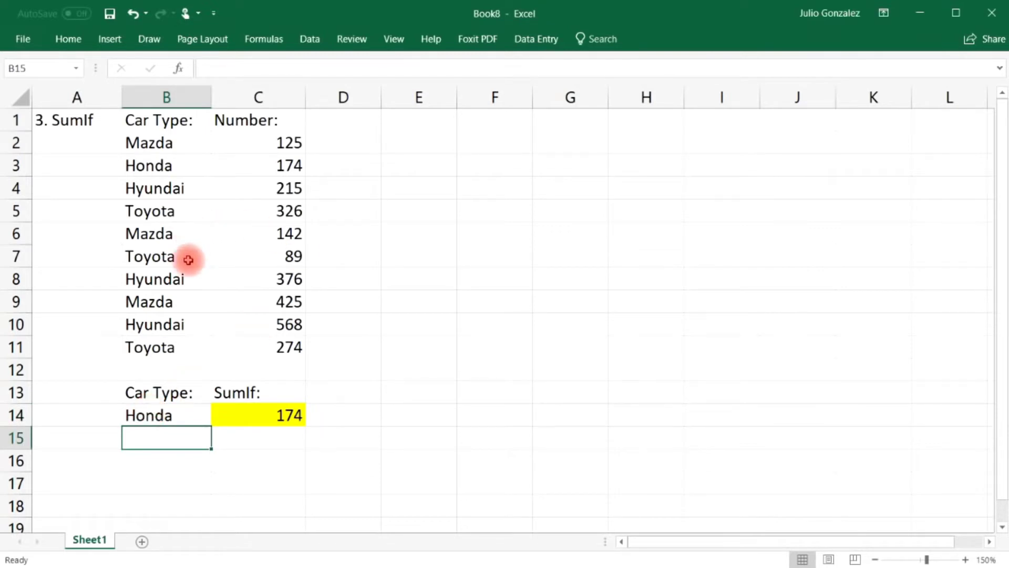
left_click(157, 167)
left_click(291, 165)
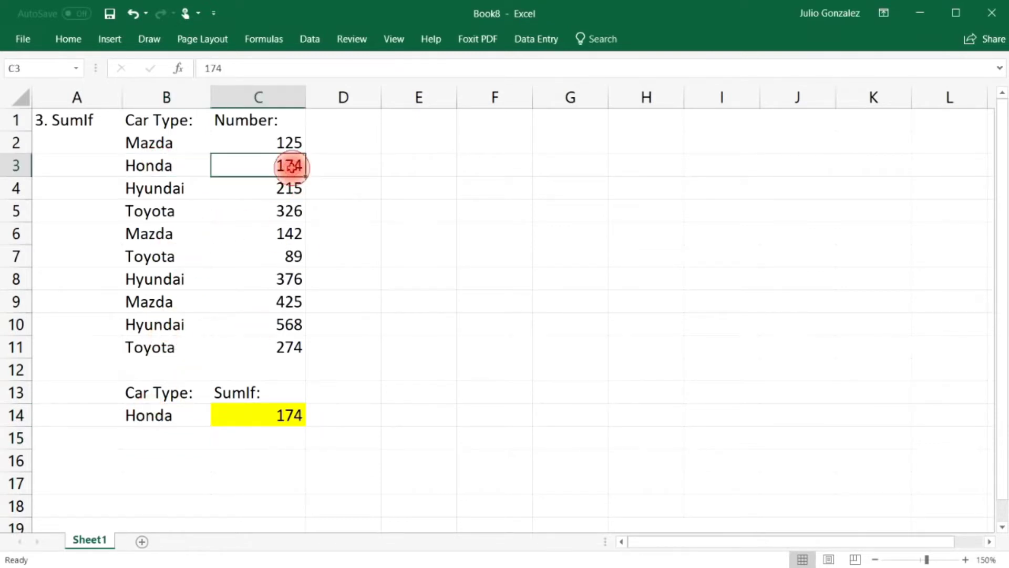
Step: Change the car type criterion in B14 to "Toyota"
left_click(170, 416)
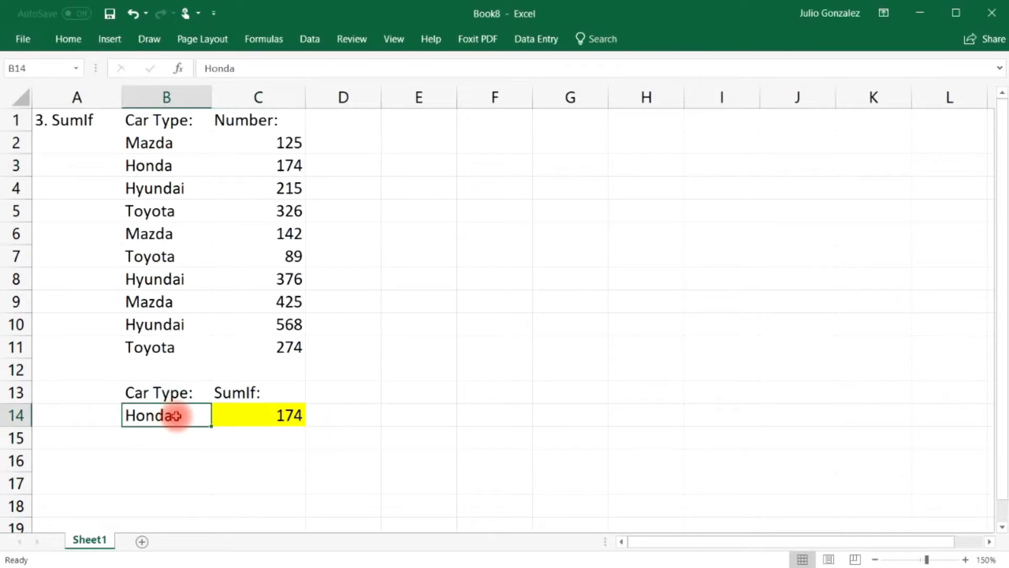
type("Toy")
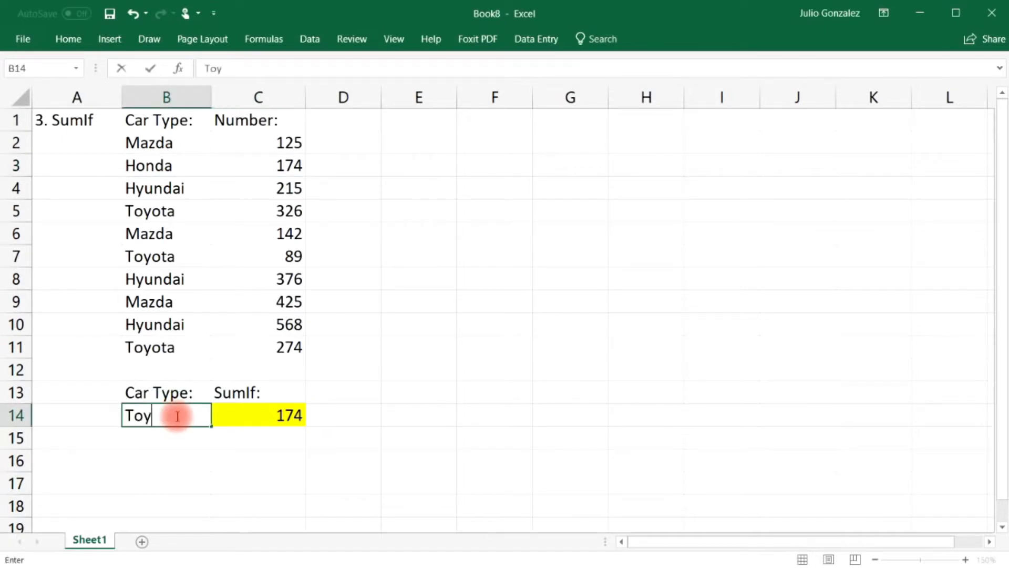
type("ota")
key("Return")
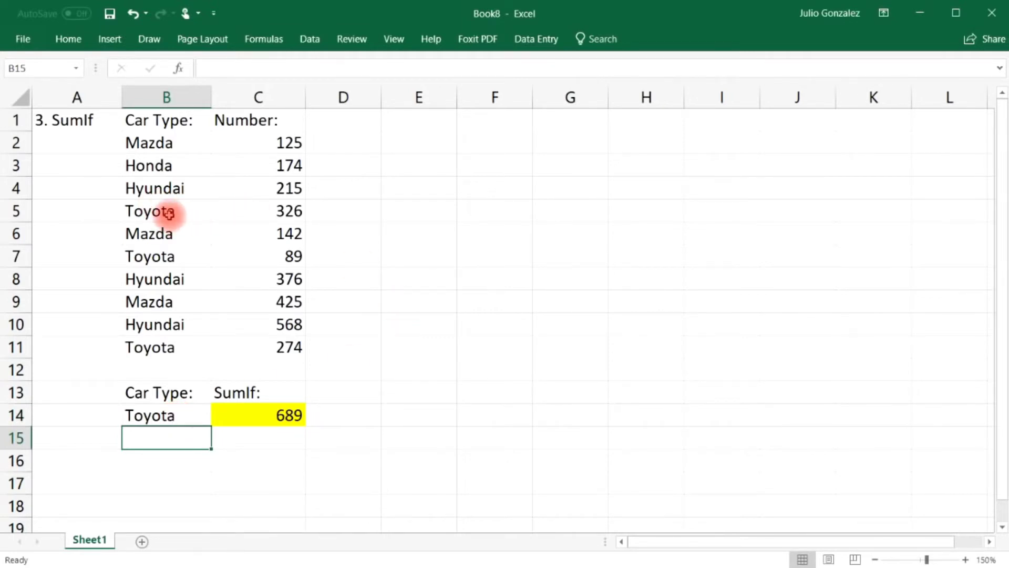
Step: Cross-check the Toyota rows 5, 7 and 11 by calculating 326+89+274 in C16, and clear that cell again
left_click_drag(168, 211, 259, 210)
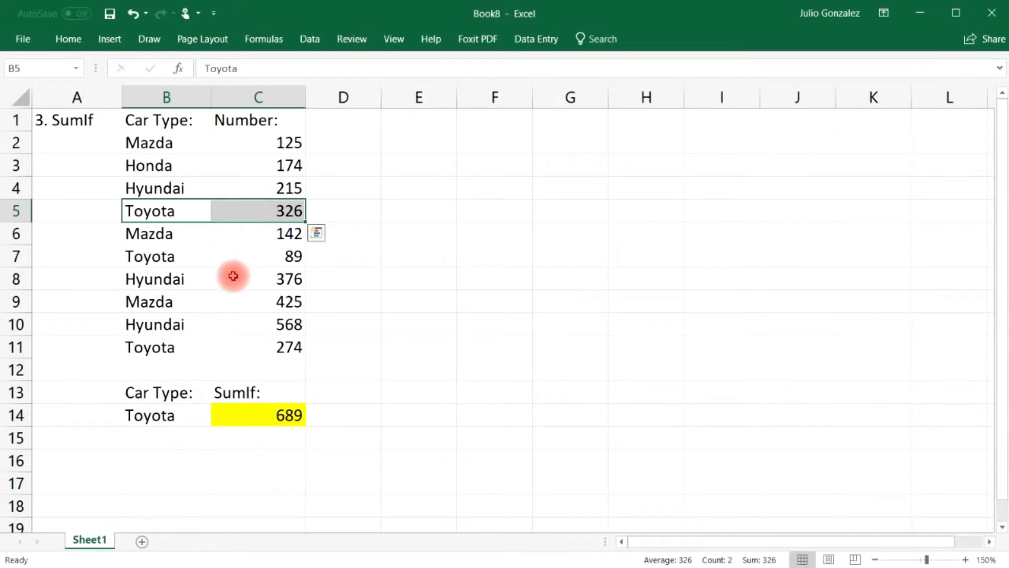
left_click_drag(152, 256, 232, 261)
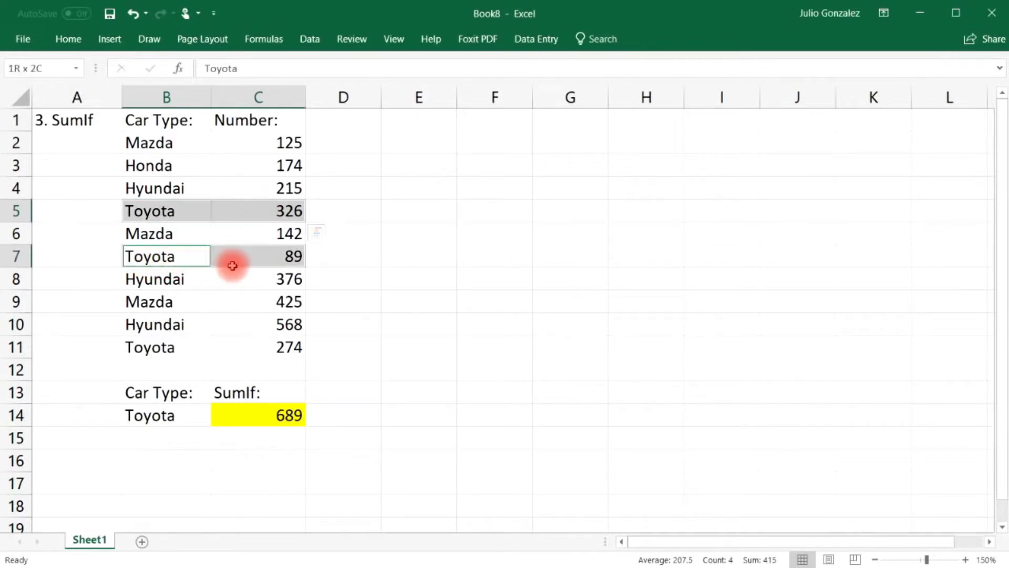
left_click(158, 348, "ctrl")
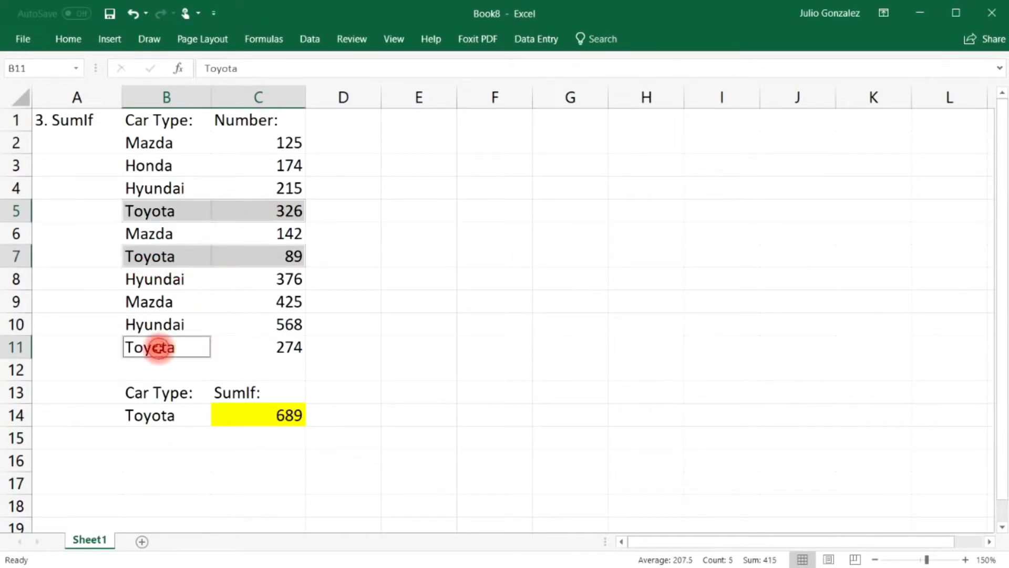
left_click(274, 457)
type("=326")
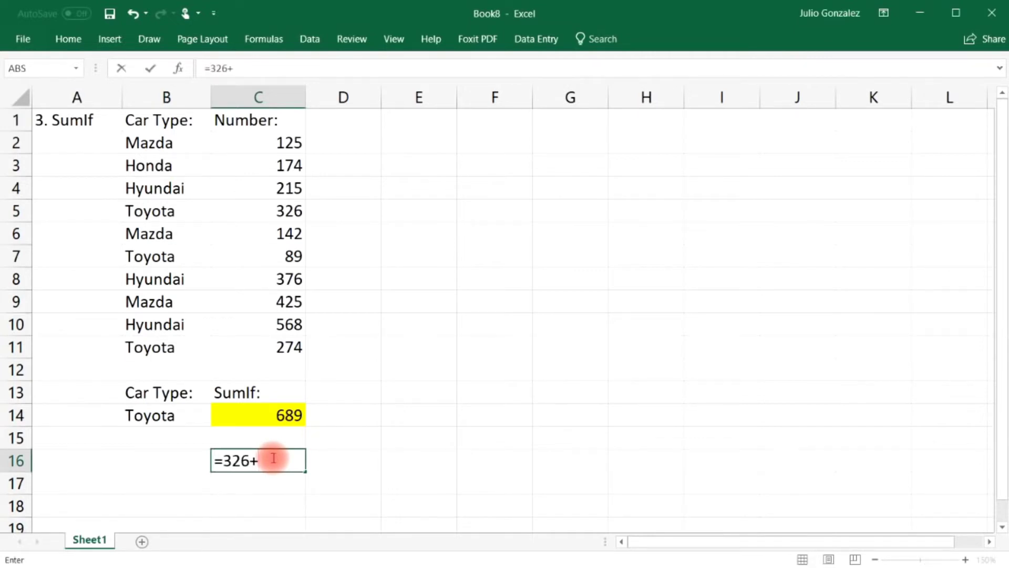
type("+89+274")
key("Return")
left_click(272, 457)
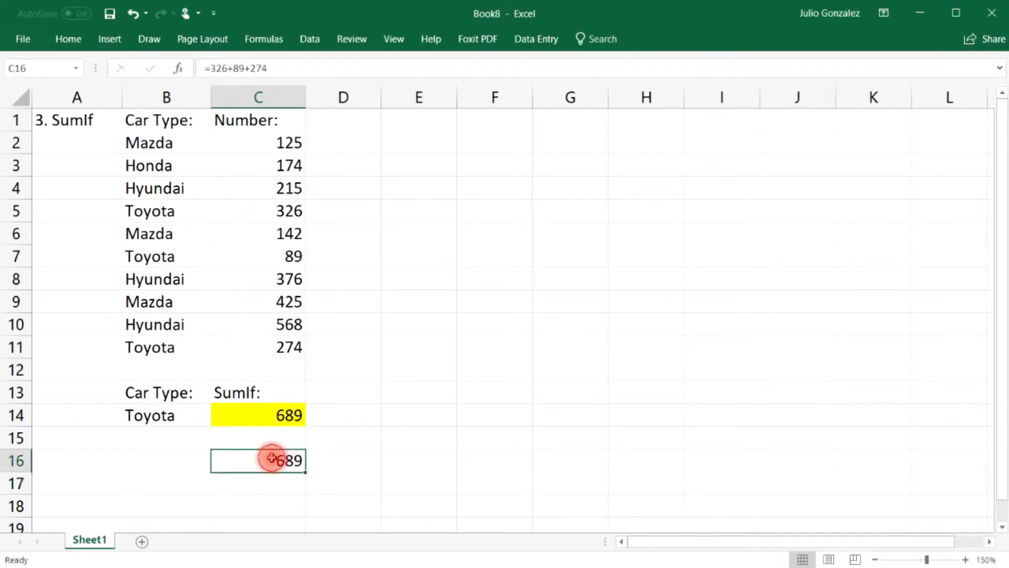
key("Delete")
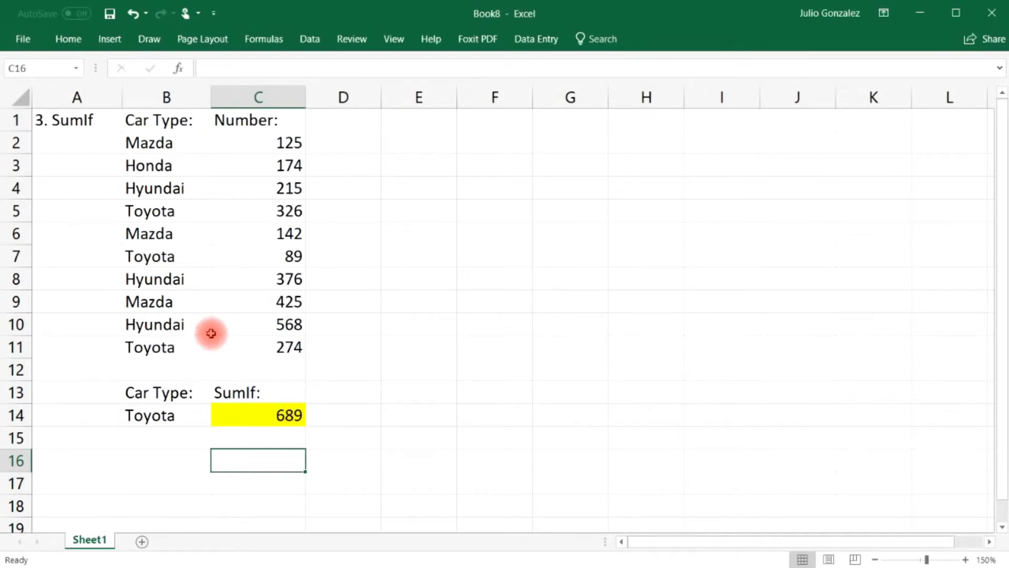
Step: Review the car types in B2:B11 and the numbers in C2:C11 that the SUMIF total draws on
left_click_drag(180, 142, 164, 330)
left_click(163, 344)
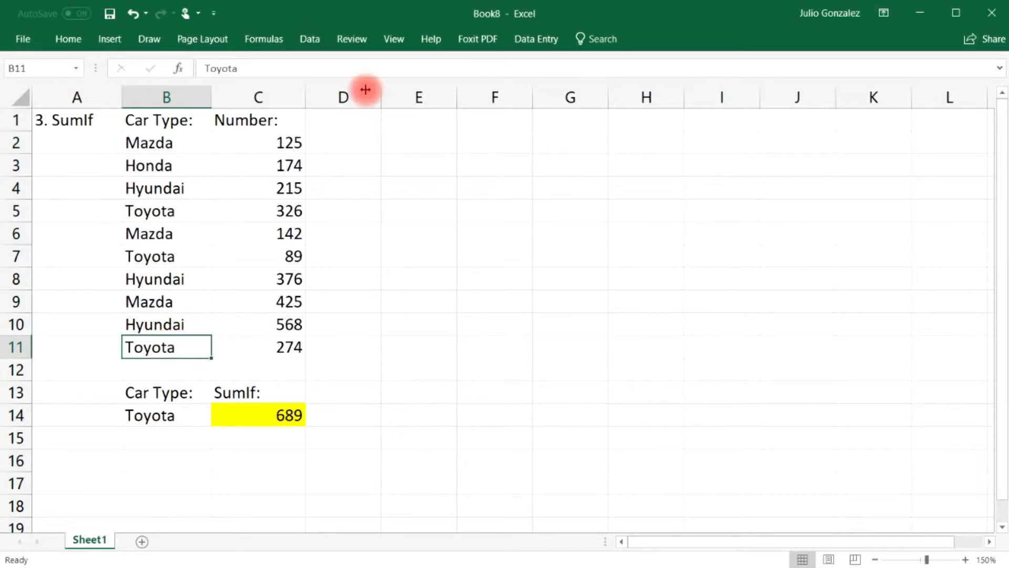
left_click(274, 143)
left_click_drag(273, 142, 293, 360)
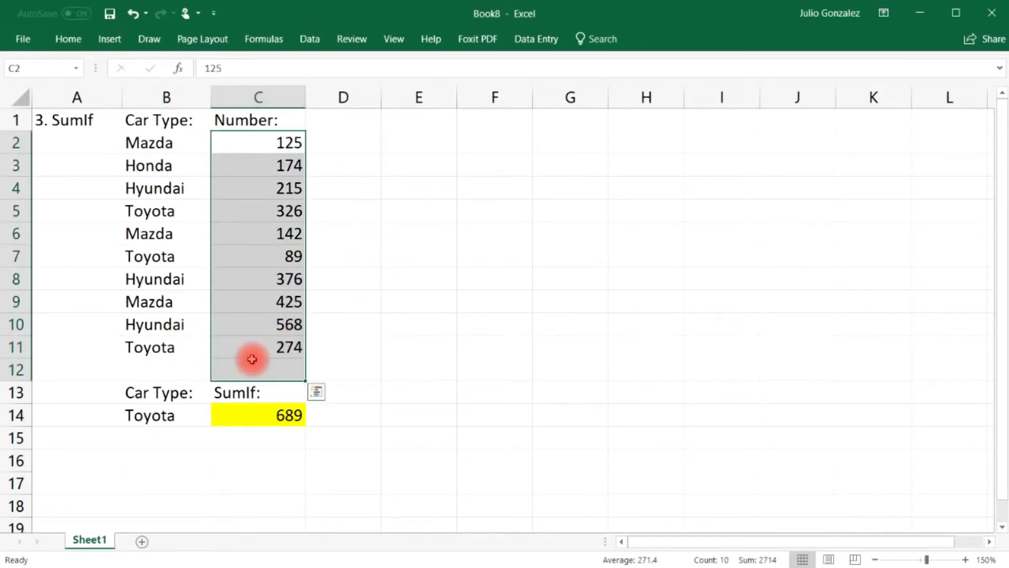
left_click(262, 435)
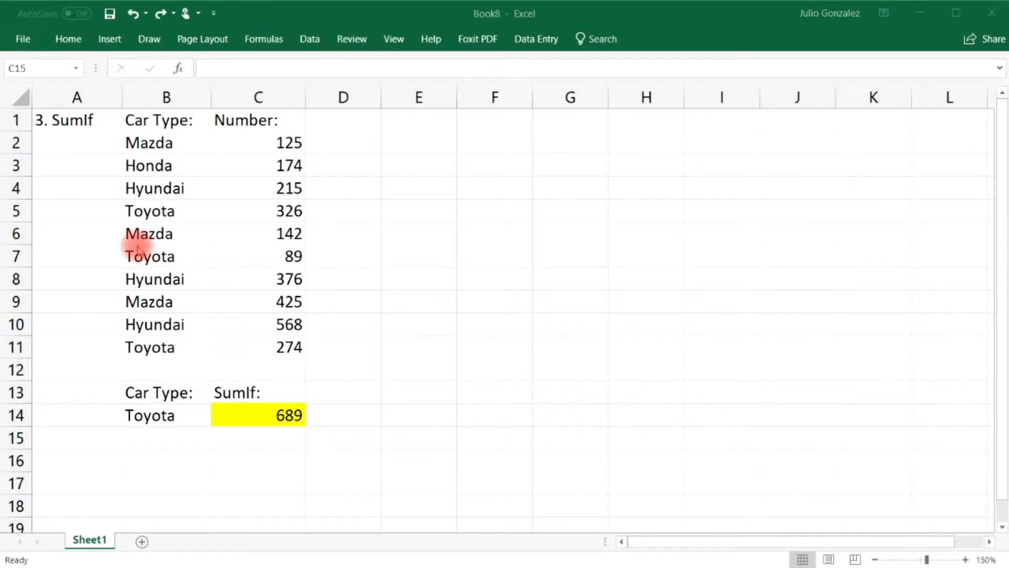
Step: Change the section heading in A1 to "4. Count"
left_click(91, 120)
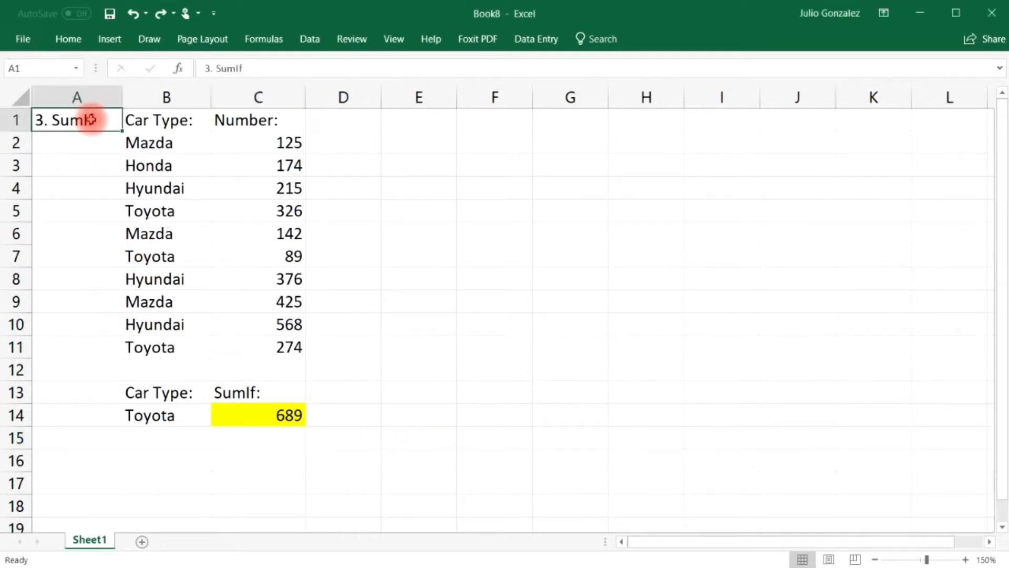
type("4. Co")
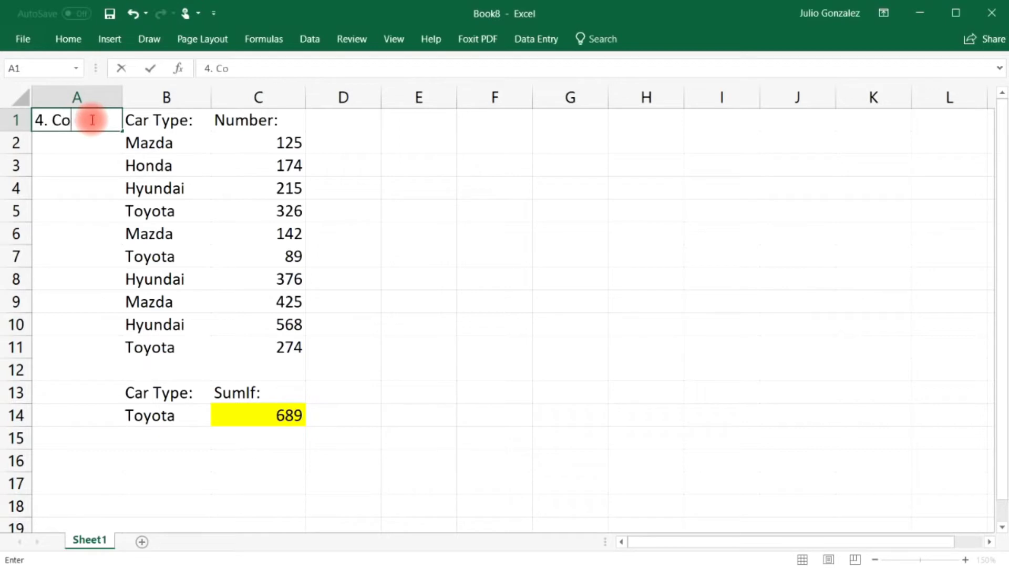
type("unt")
key("Return")
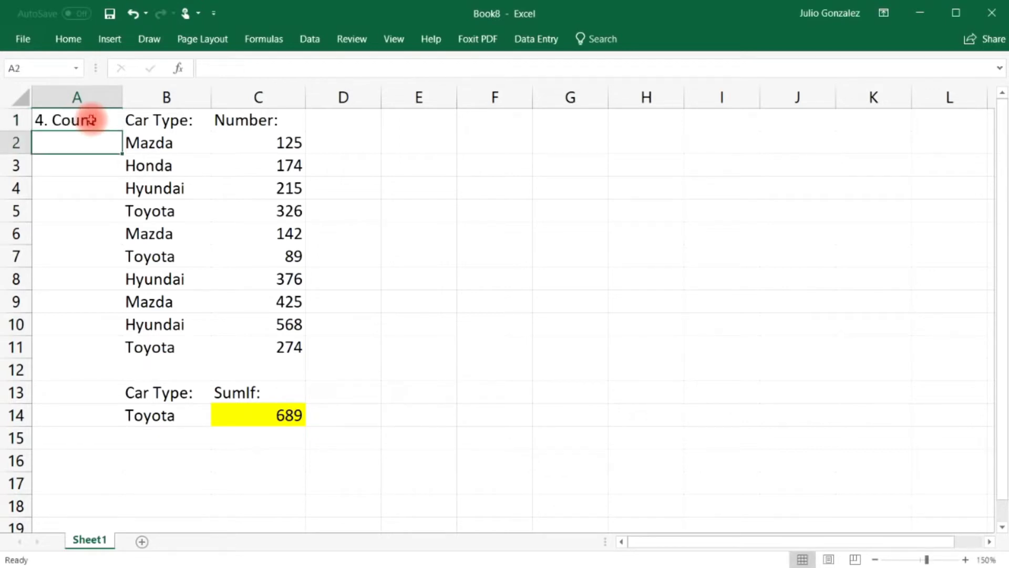
Step: Enter the label "Count:" in C16, two rows beneath the SUMIF result
left_click(282, 461)
type("C")
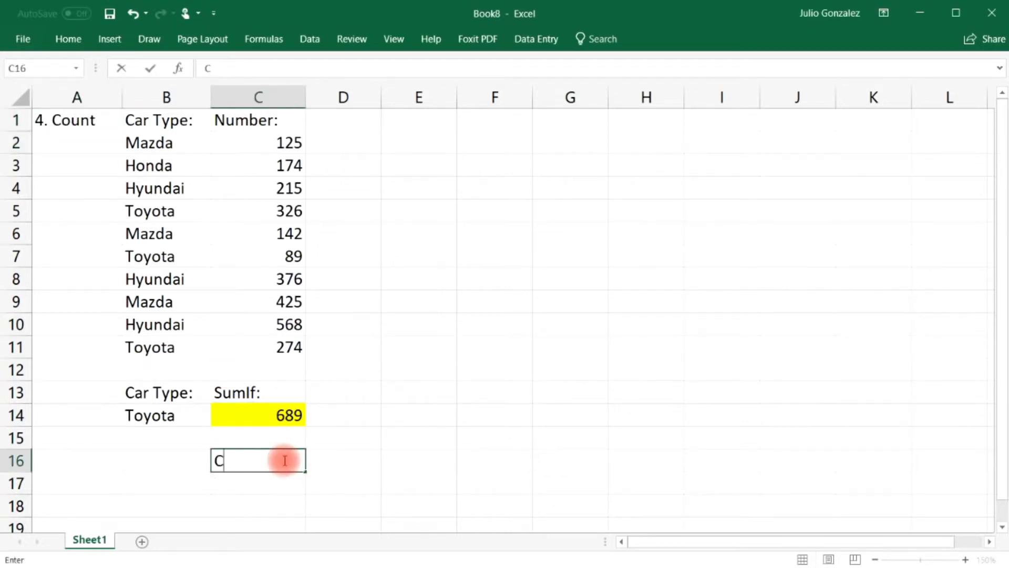
type("oun")
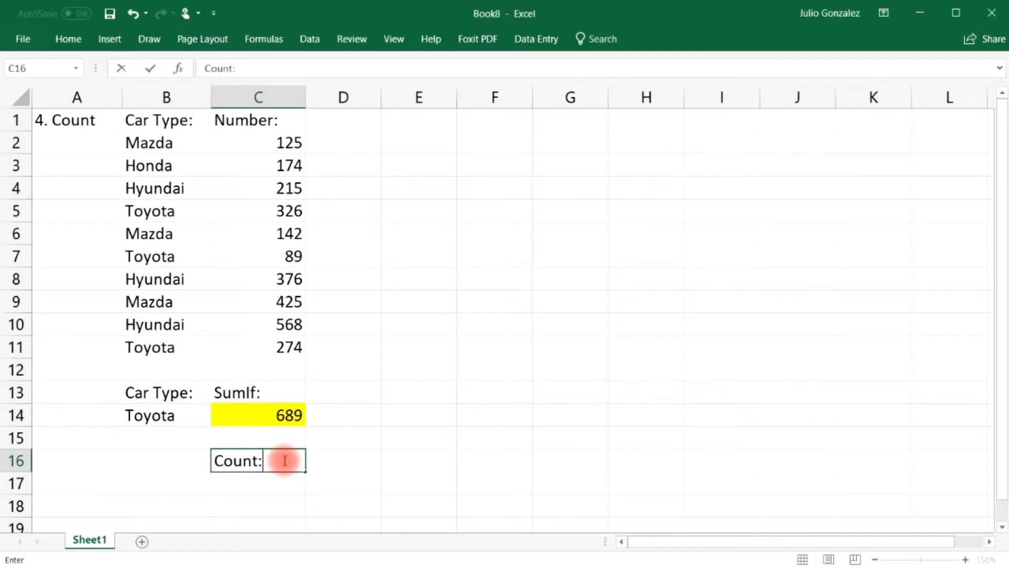
type("t:")
key("Return")
Step: Enter the formula =COUNT(C2:C11) in C17 to count the numeric cells under Number
type("=count")
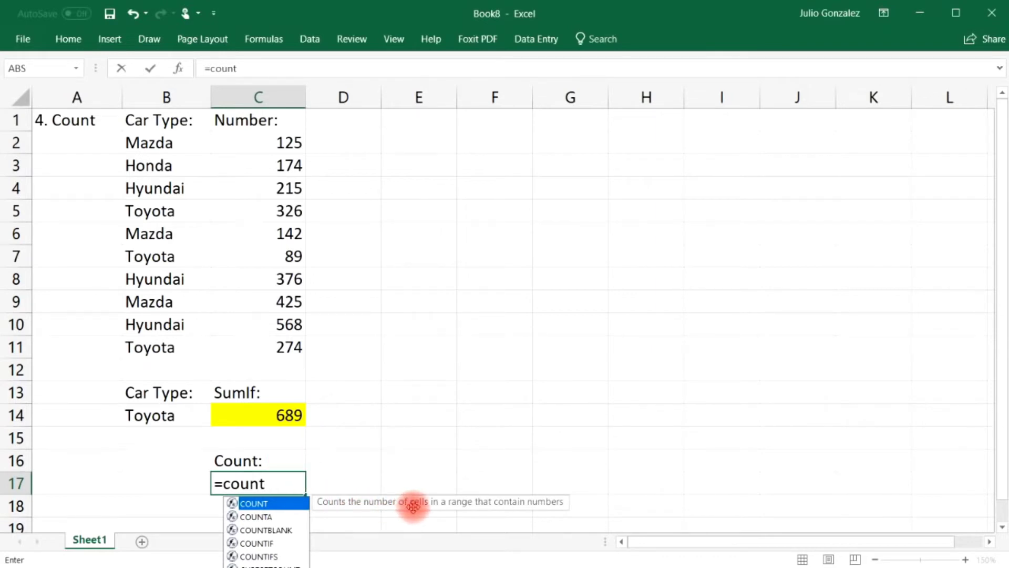
type("(")
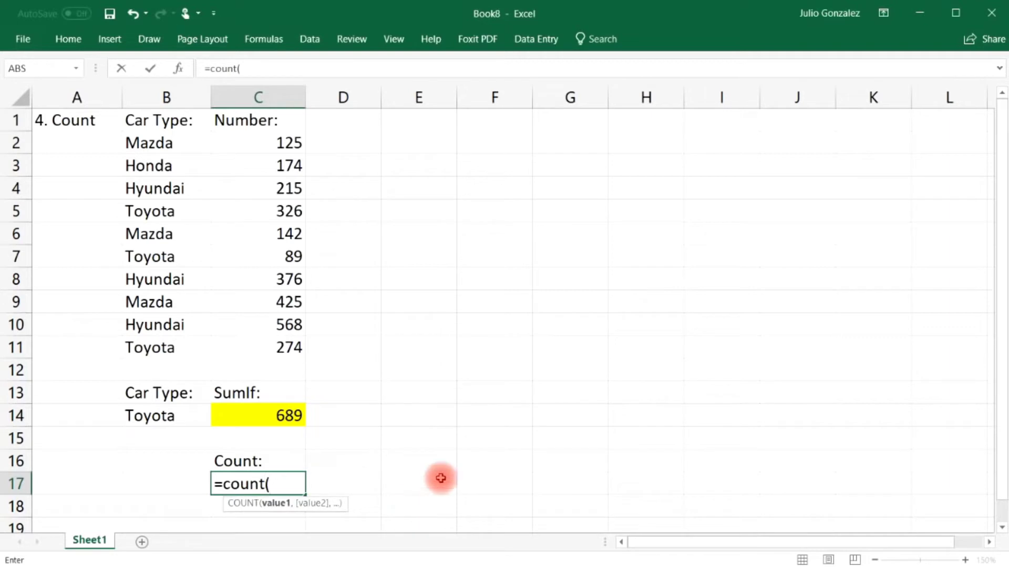
left_click_drag(281, 140, 297, 344)
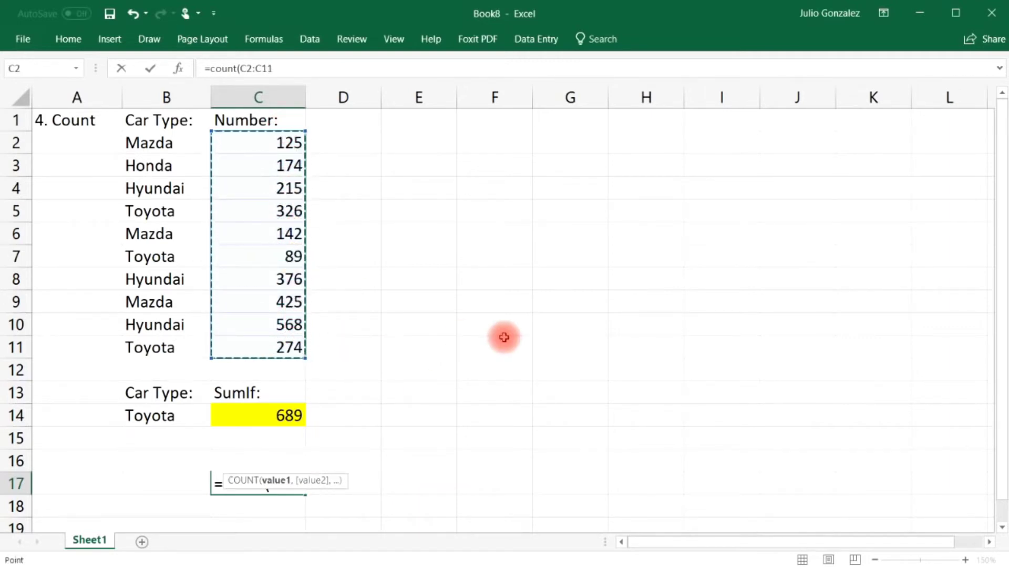
type(")")
key("Return")
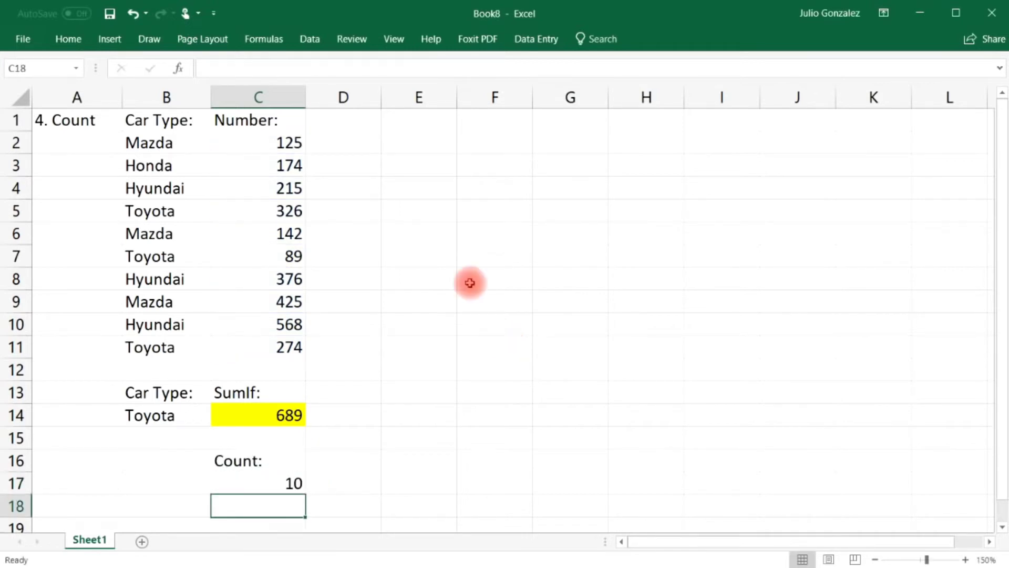
Step: Check the COUNT result by adding the cells C2 through C11 to the selection one at a time
left_click(297, 142)
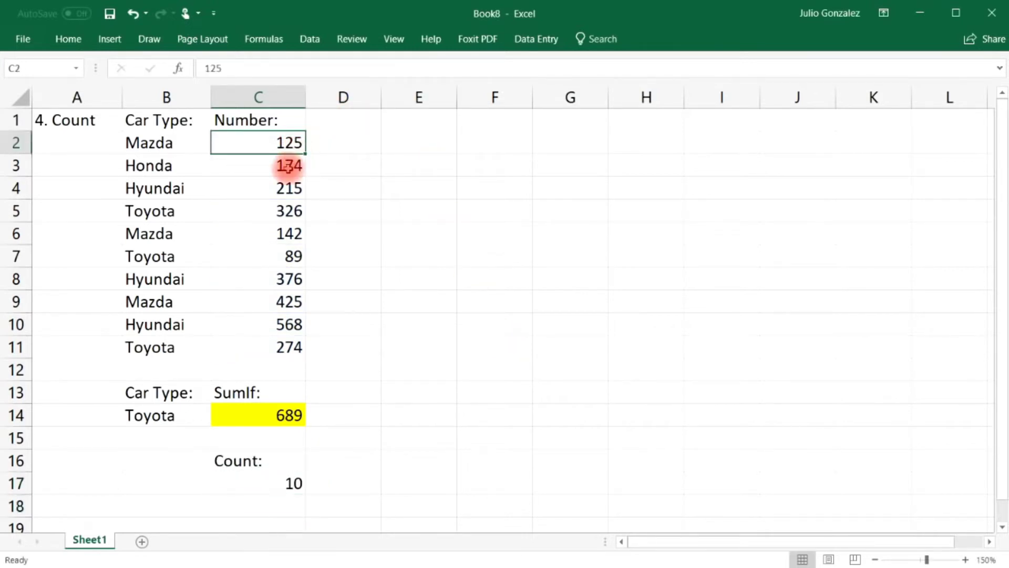
left_click(286, 165, "ctrl")
left_click(289, 189, "ctrl")
left_click(288, 211, "ctrl")
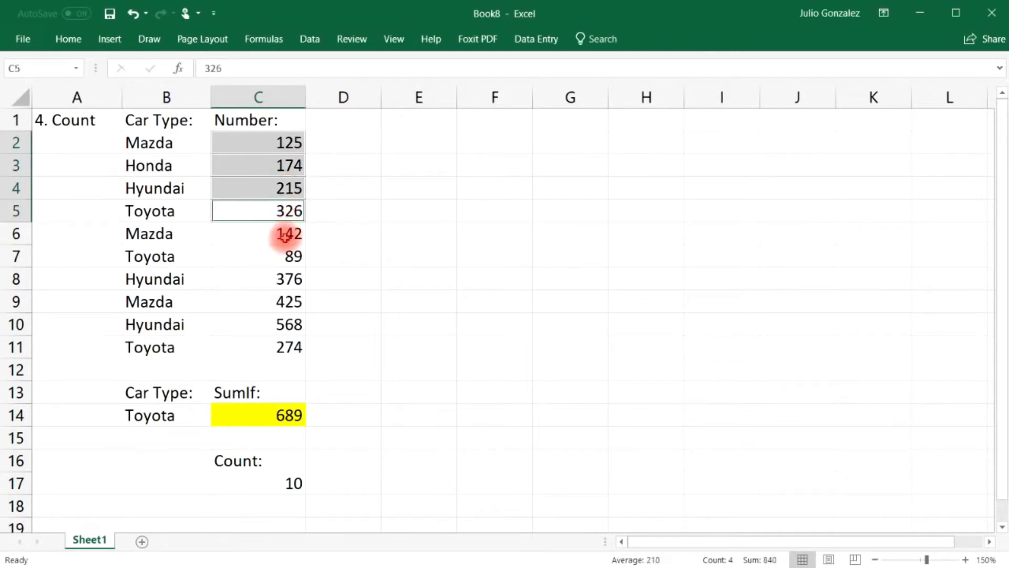
left_click(287, 234, "ctrl")
left_click(288, 256, "ctrl")
left_click(292, 278, "ctrl")
left_click(281, 301, "ctrl")
left_click(280, 342, "ctrl")
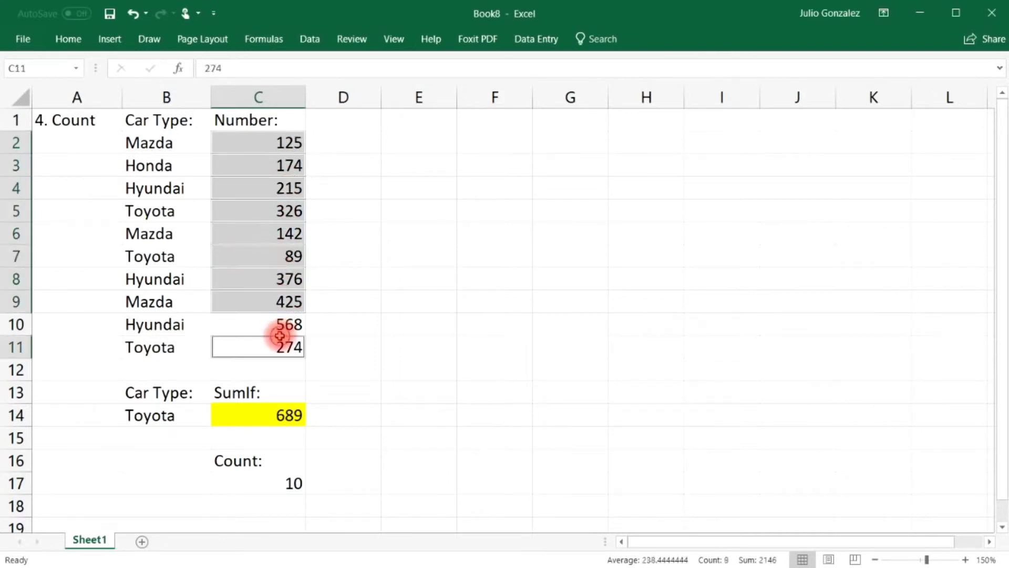
left_click(281, 332, "ctrl")
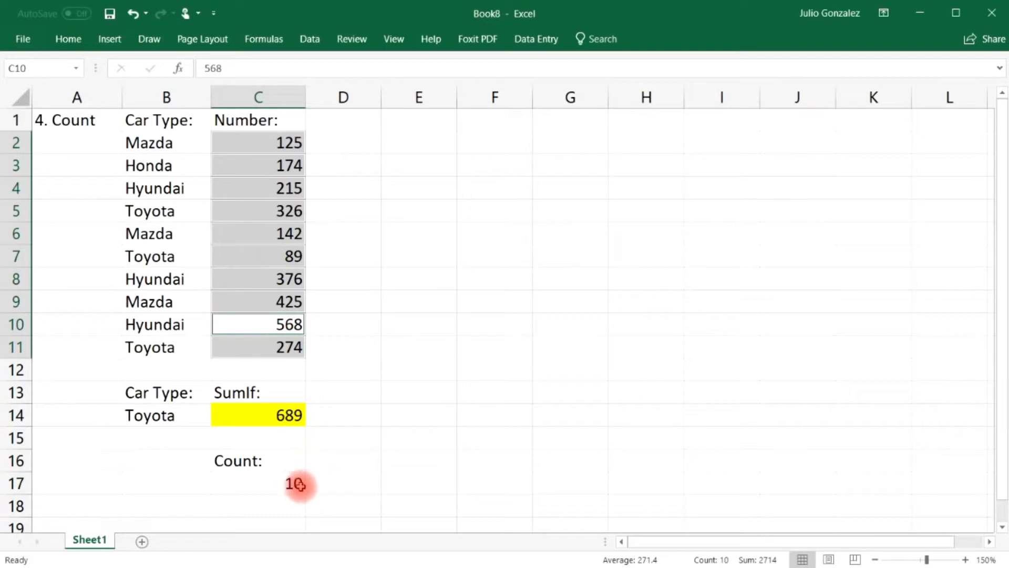
Step: Replace the formula in C17 with =COUNT(B2:B11) to try COUNT on the car type text
left_click(280, 484)
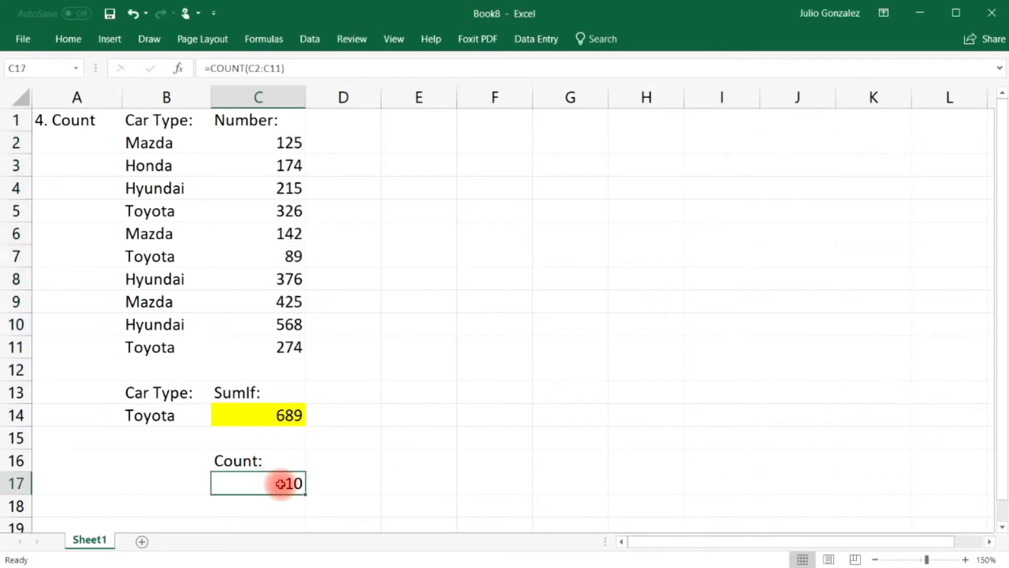
type("=count(")
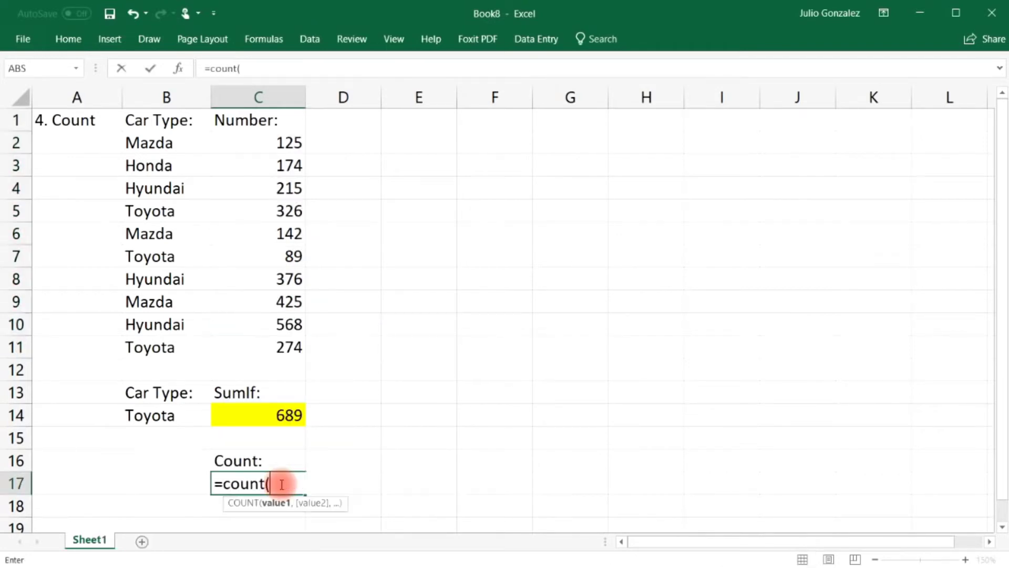
left_click_drag(166, 143, 162, 342)
type(")")
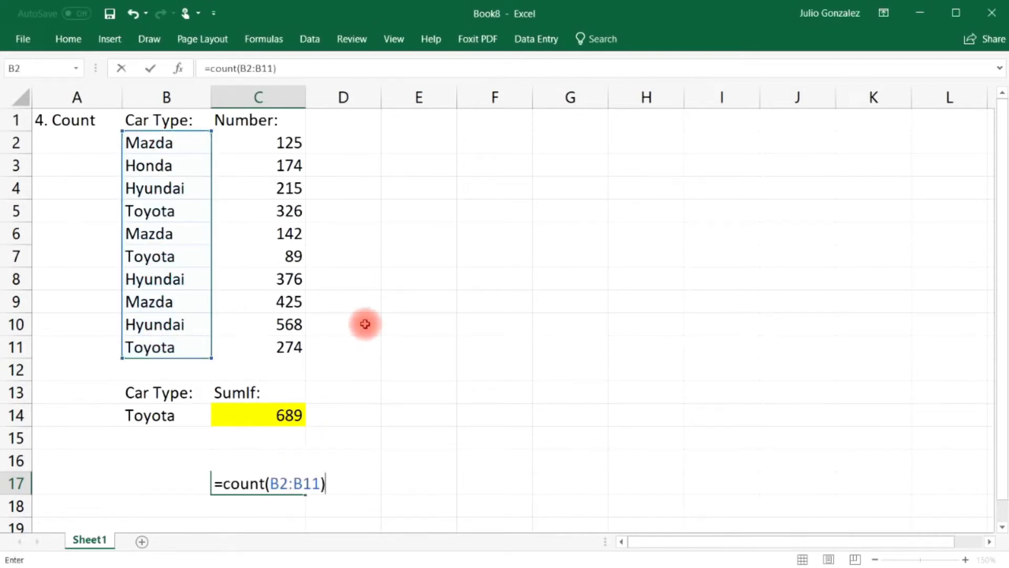
key("Return")
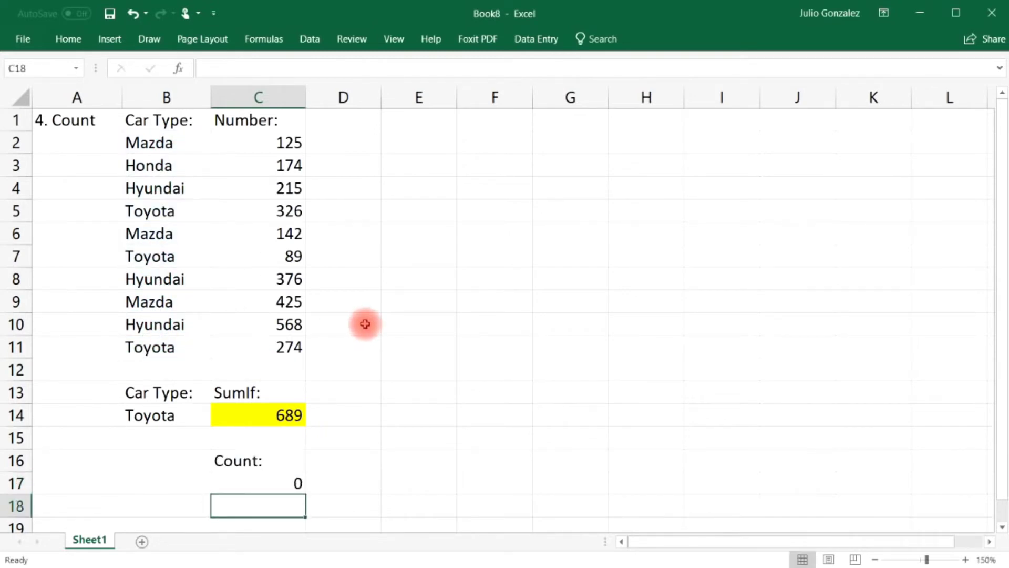
Step: Clear the Count label and its formula from C16:C17
left_click(339, 460)
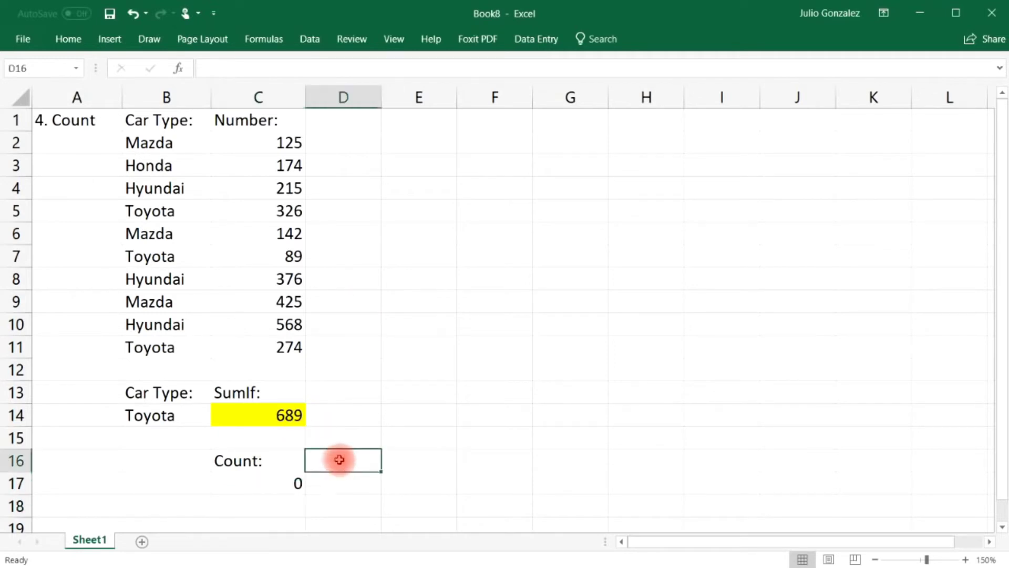
left_click(279, 460)
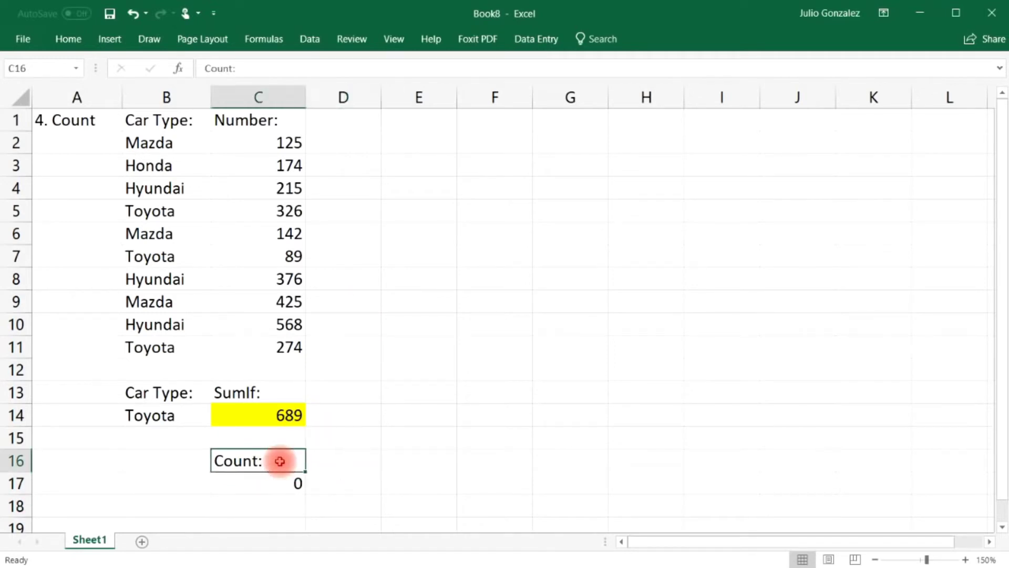
left_click(273, 476)
Step: Replace the section heading in A1 with "5. Counta"
left_click(87, 120)
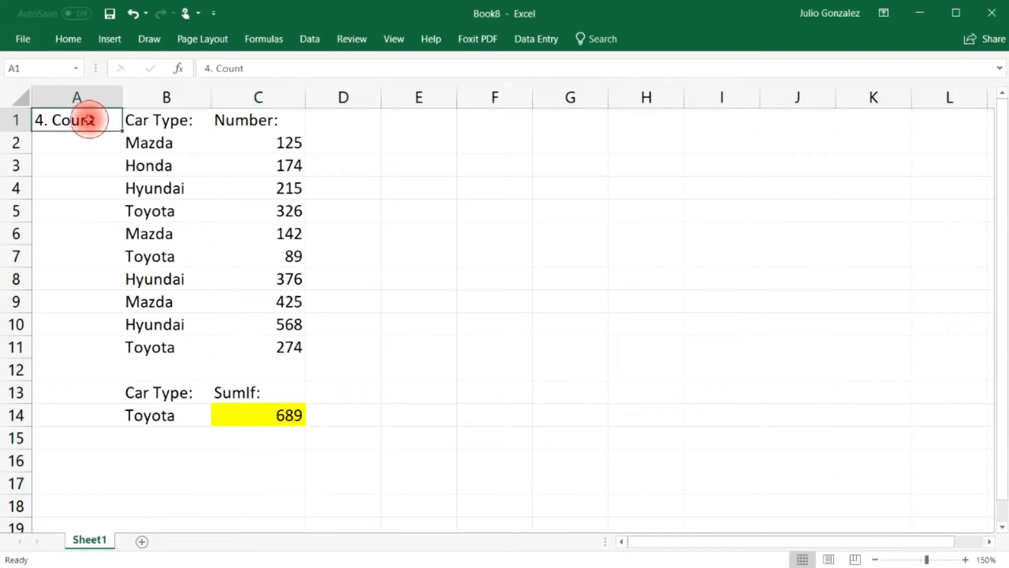
key("Delete")
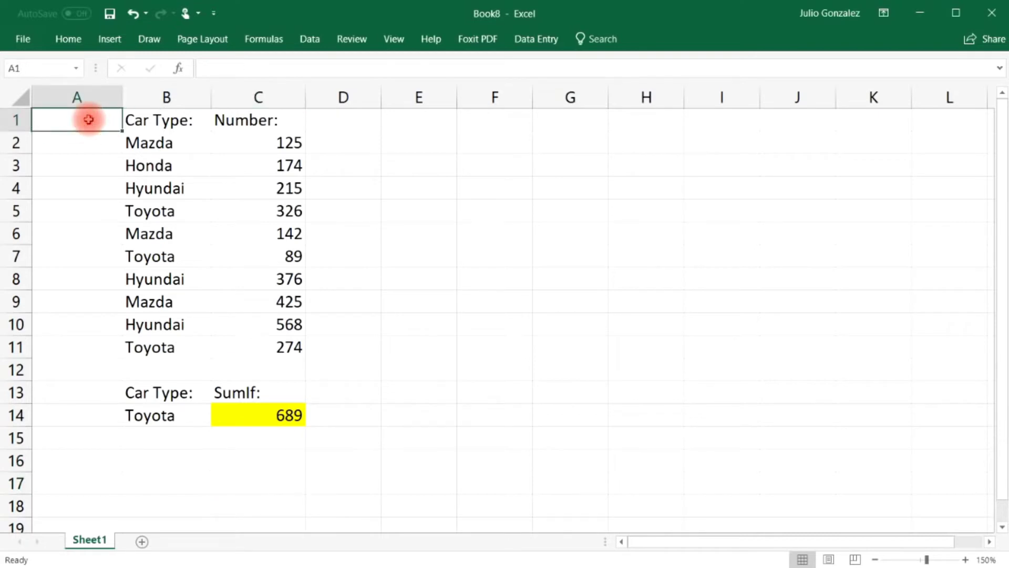
type("5")
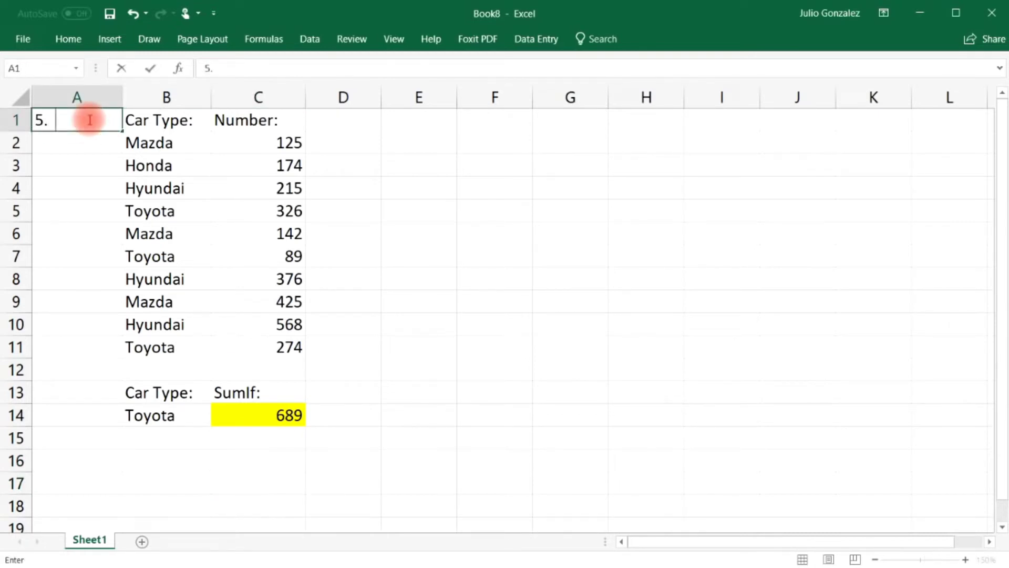
type(". Count")
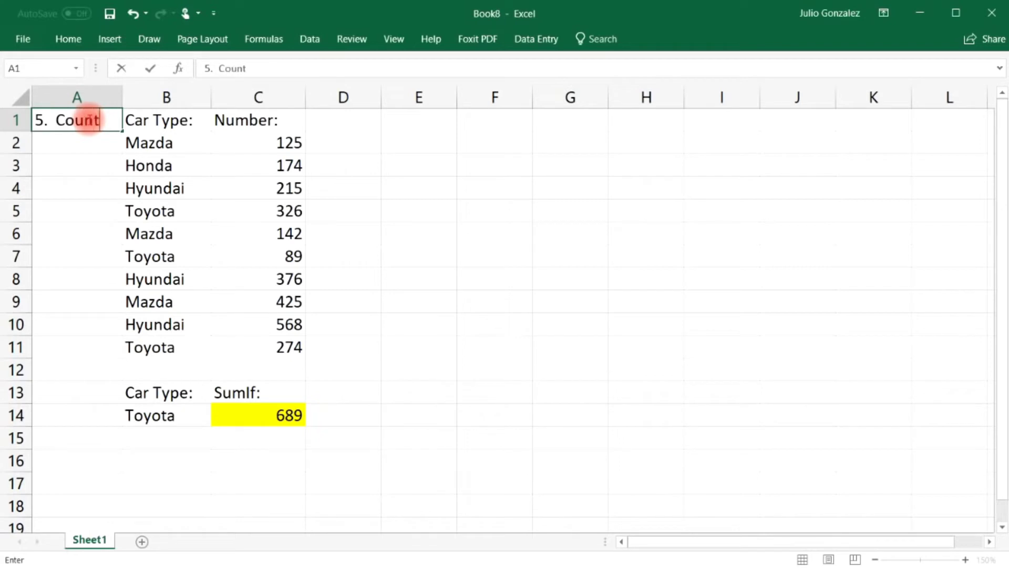
type("a")
key("Return")
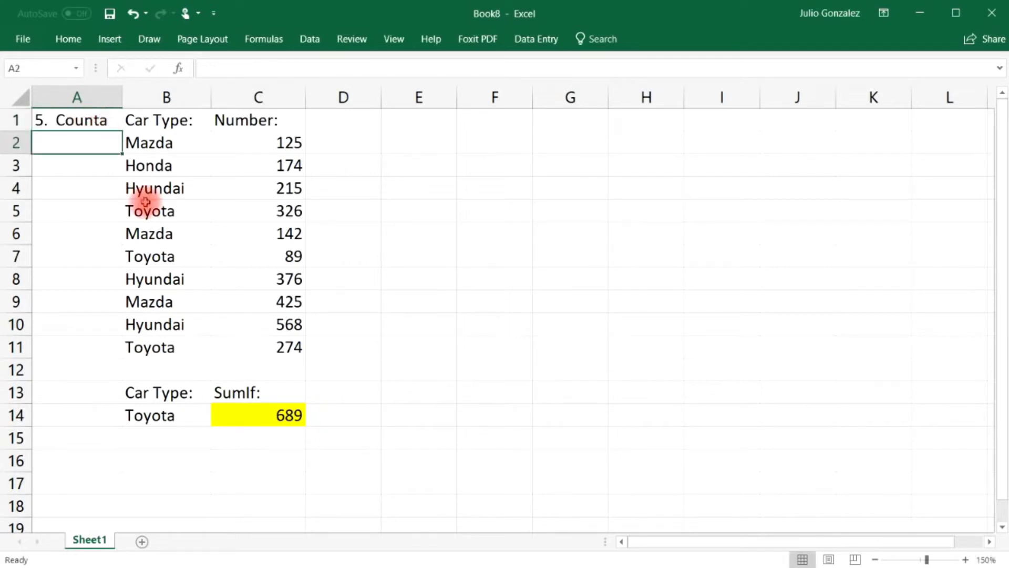
Step: Enter the label "Counta" in C16
left_click(257, 461)
type("Counta")
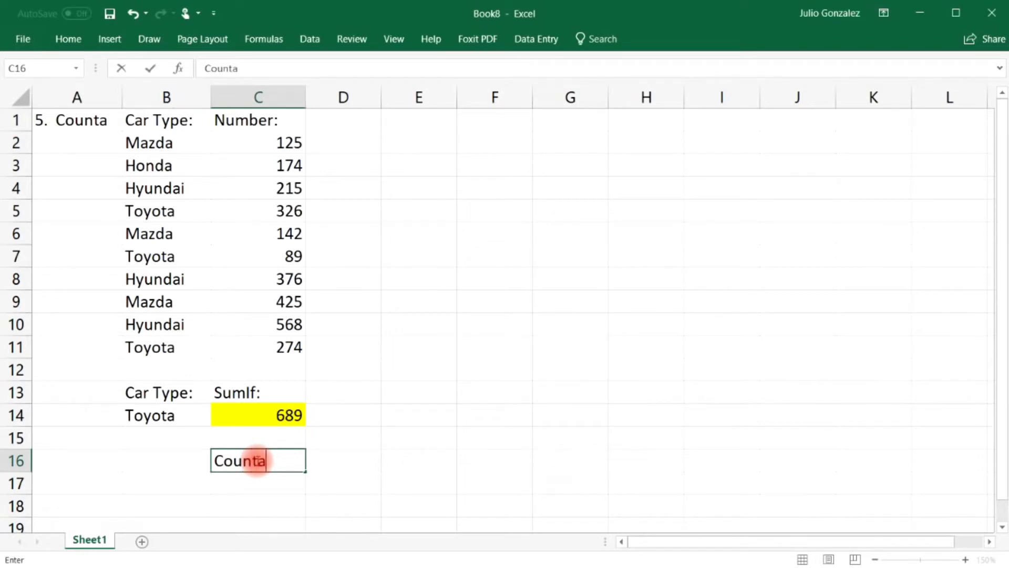
key("Return")
Step: Enter the formula =COUNTA(B2:B11) in C17 to count the non-empty car type cells
type("=cou")
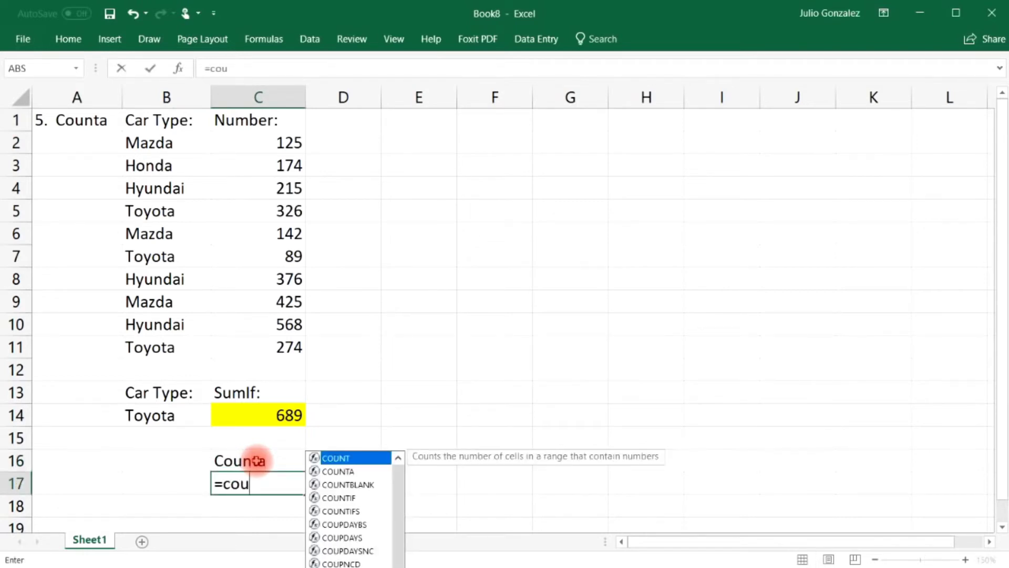
type("nta")
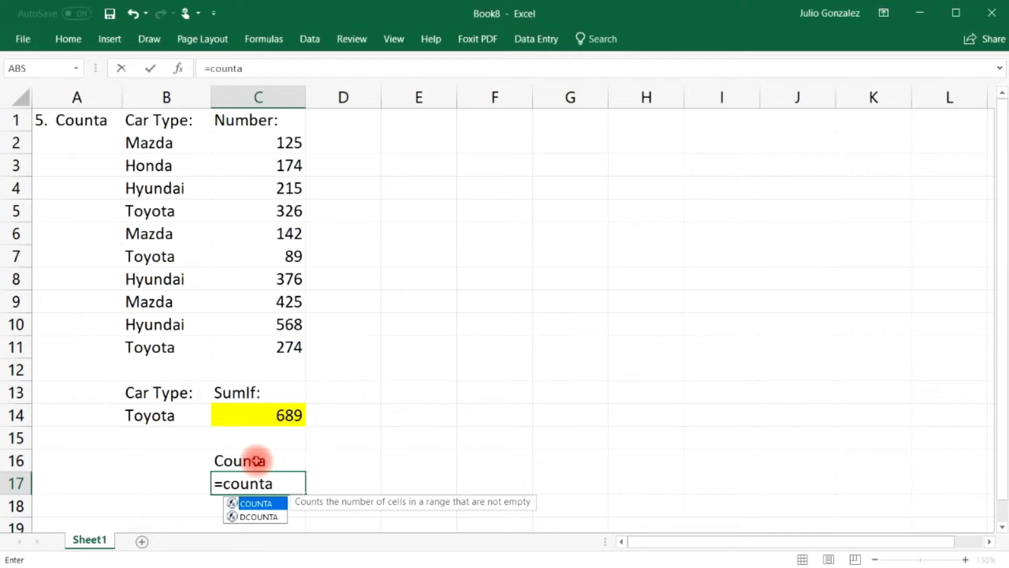
type("(")
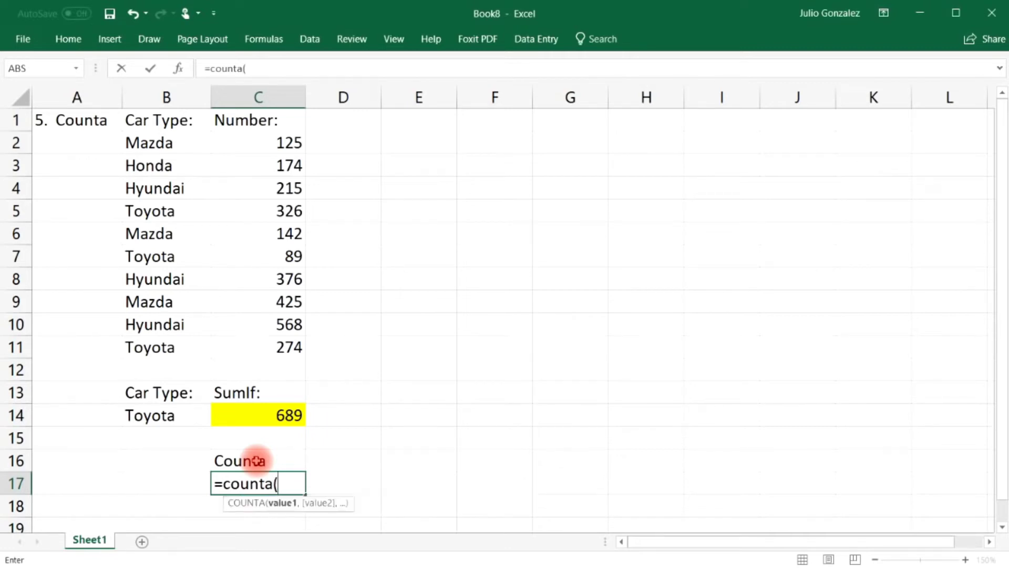
left_click_drag(169, 142, 167, 347)
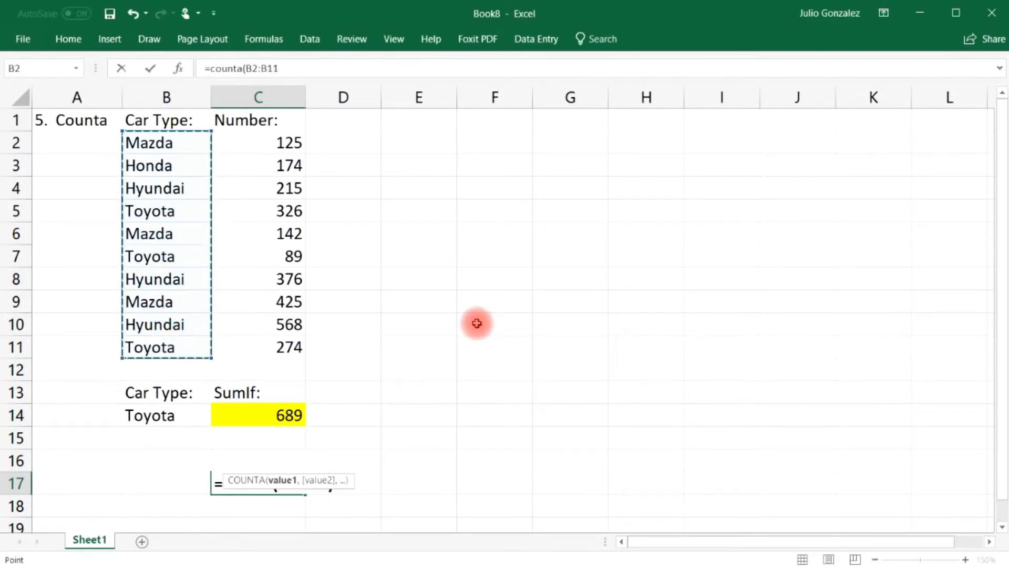
key("Return")
Step: Enter mixed sample data in column E, with the text "Mazda" in E2 and the number 25 in E3
left_click(411, 141)
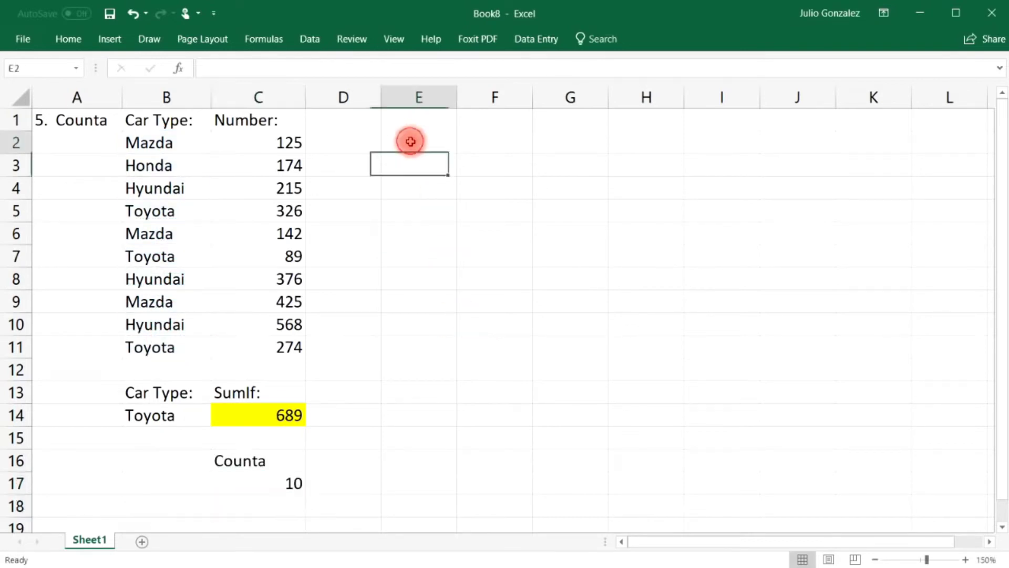
type("Mazd")
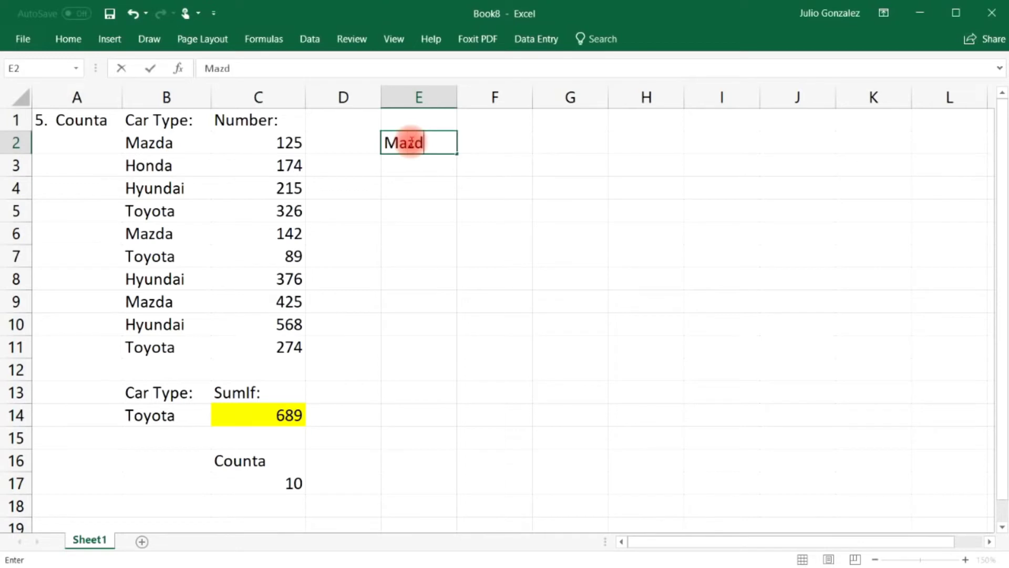
type("a")
key("Return")
type("25")
key("Return")
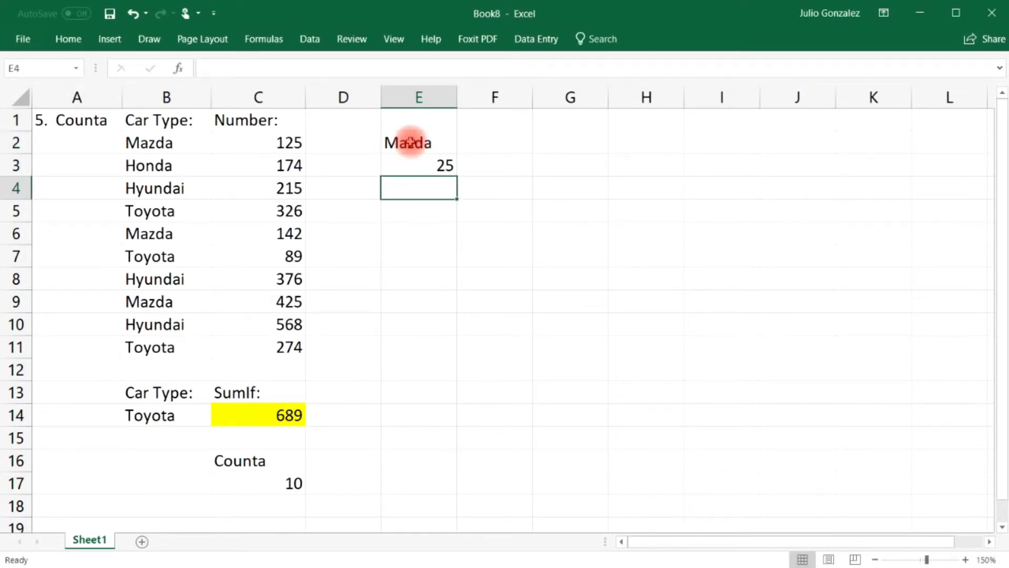
Step: Continue the mixed sample data with "Toyota" in E4, 37 in E5, a first name in E6, and a first name followed by "-12" in E7
type("Toyt")
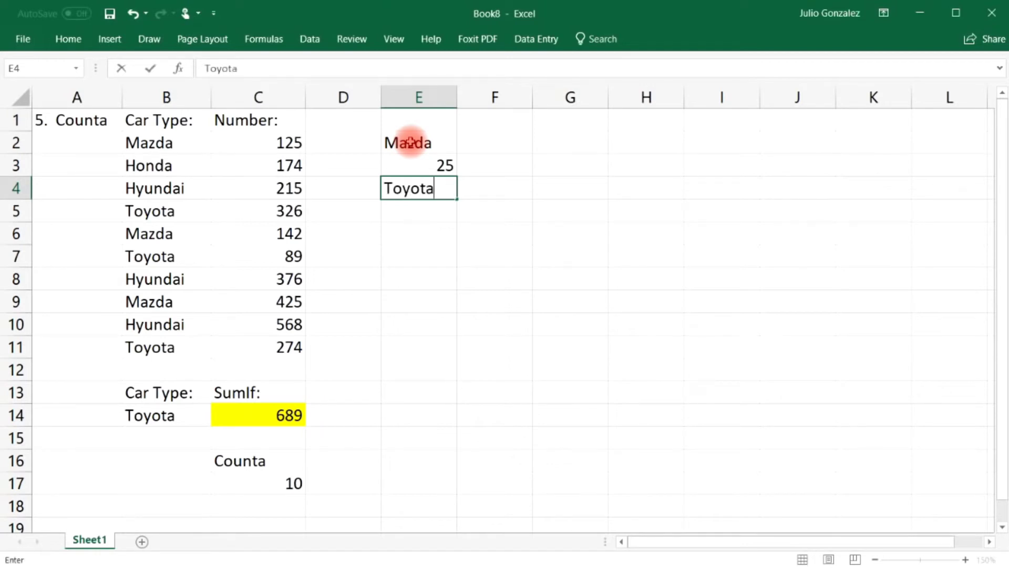
type("ta")
key("Return")
type("37")
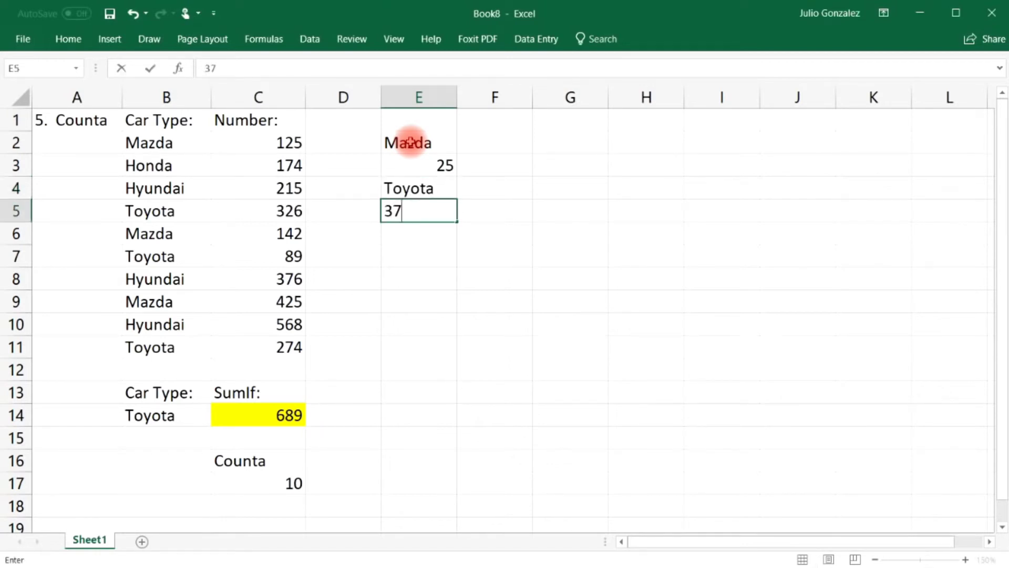
key("Return")
type("Jim")
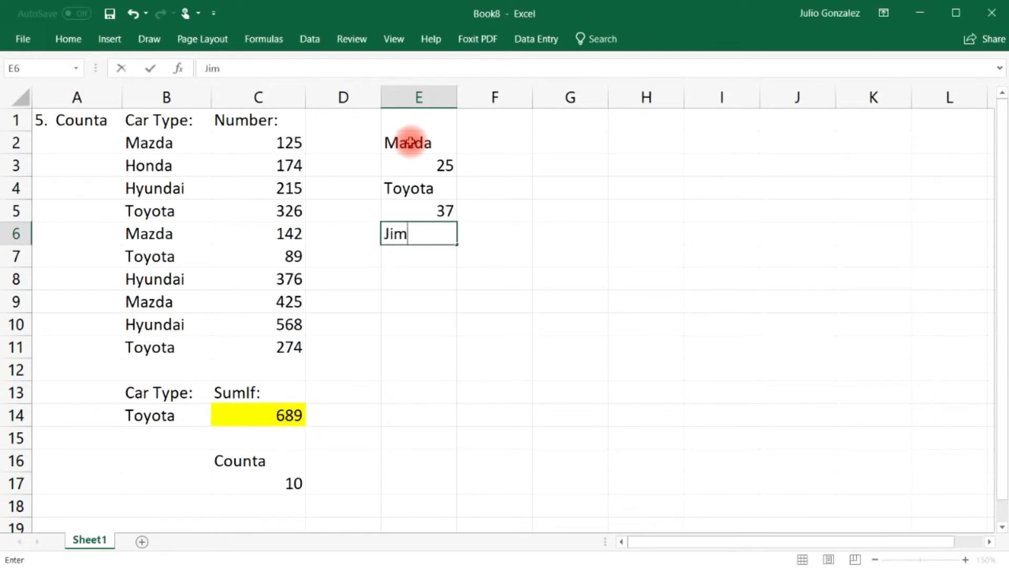
key("Return")
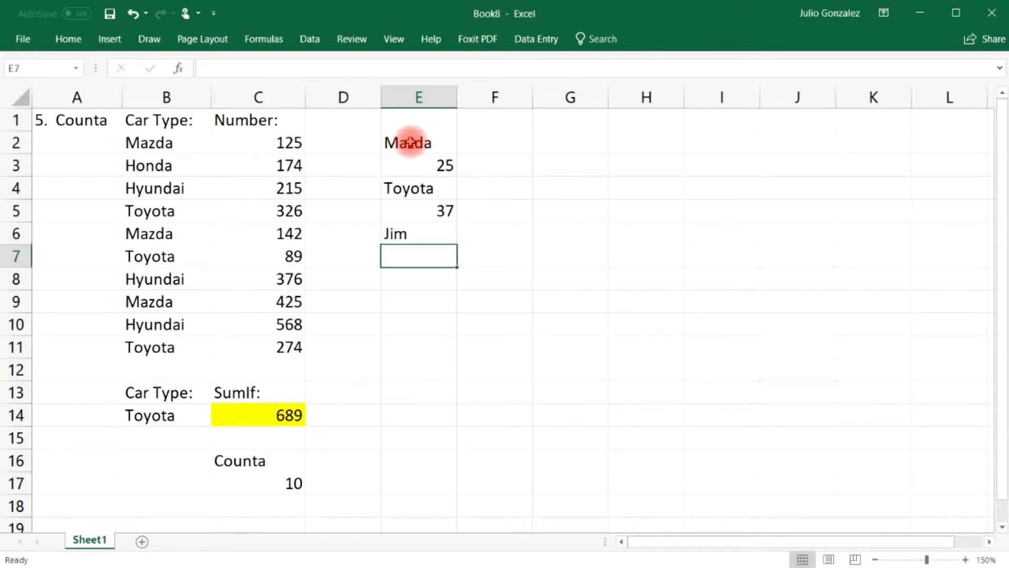
type("Karla-12")
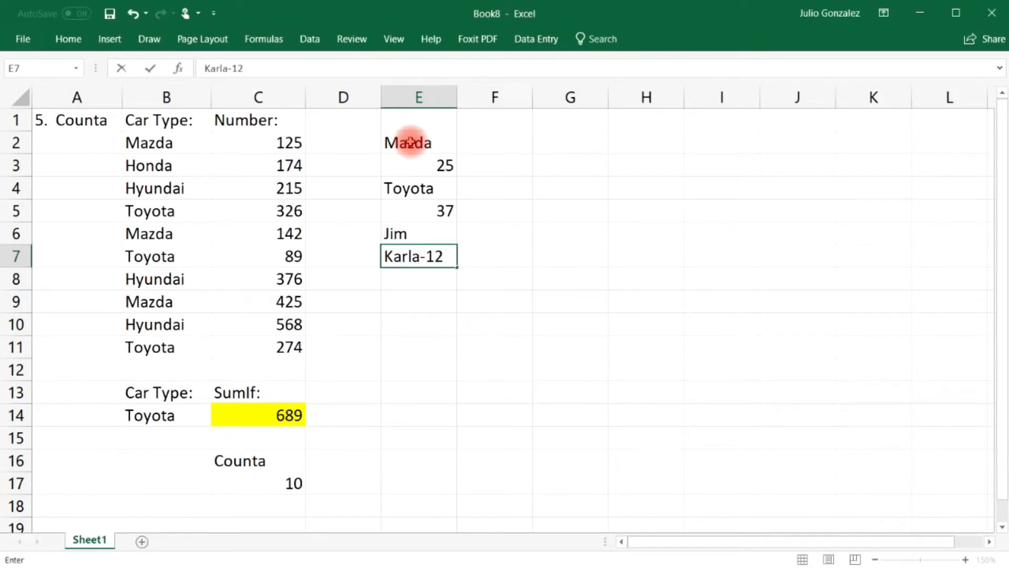
key("Return")
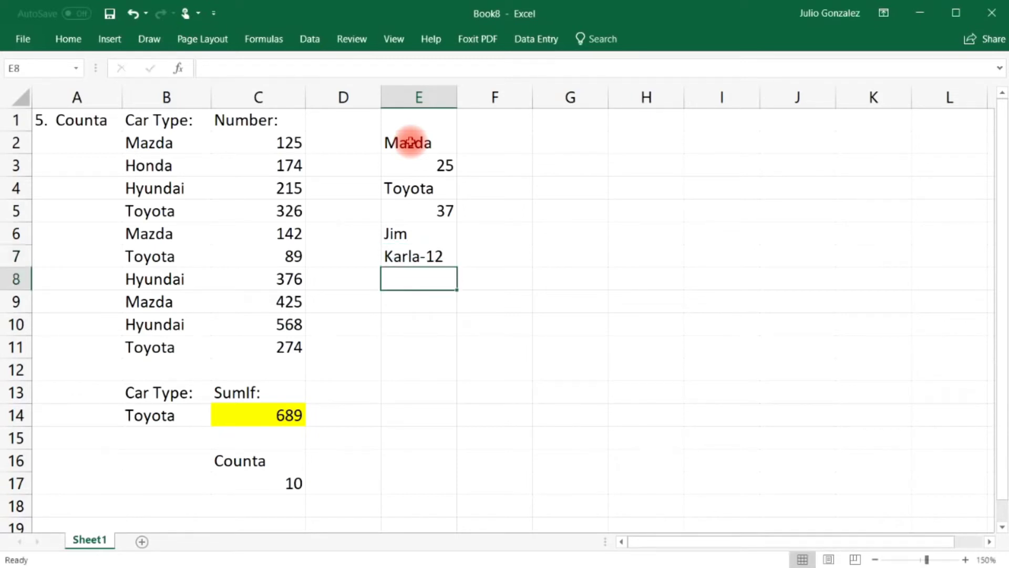
Step: Enter the formula =COUNT(E2:E7) in E9 to count only the numeric cells, and check it against the sample data
left_click_drag(410, 141, 423, 258)
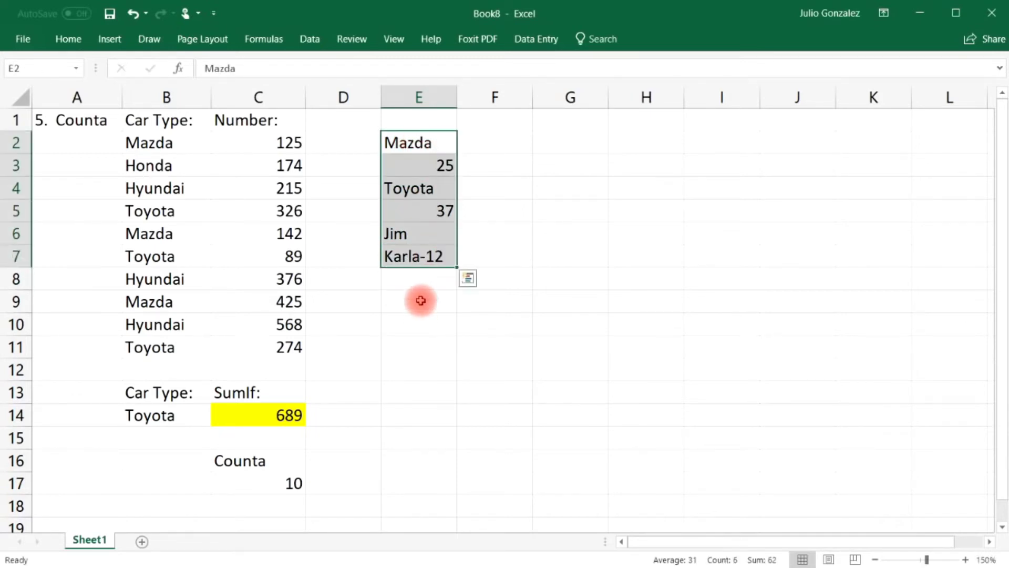
left_click(414, 300)
type("=count(")
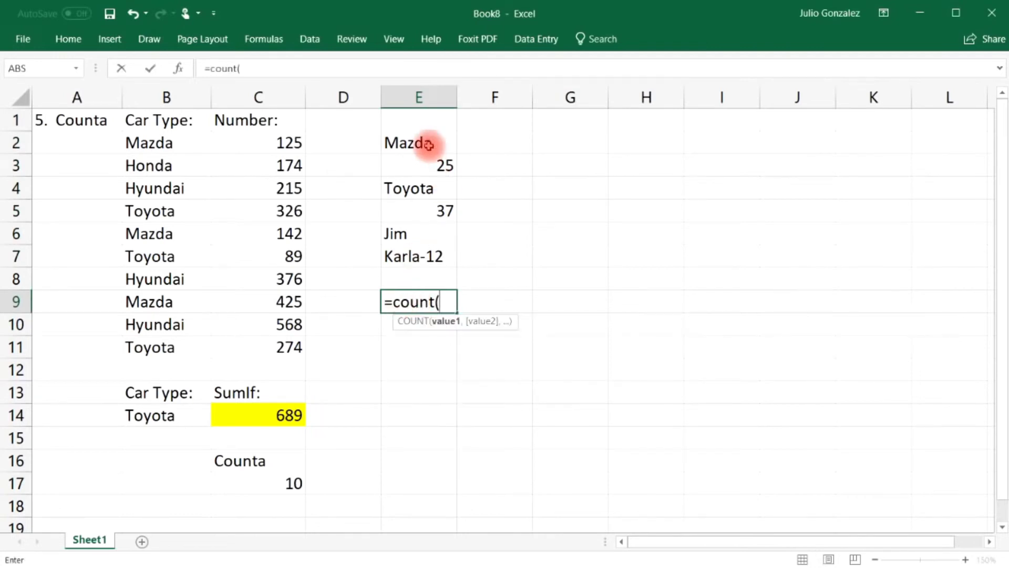
left_click_drag(442, 142, 424, 256)
type(")")
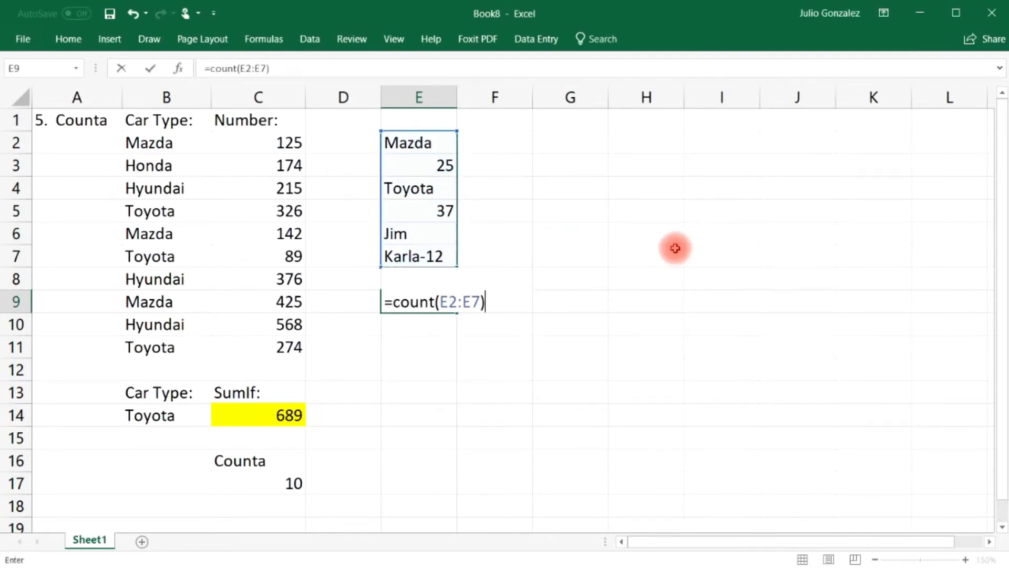
key("Return")
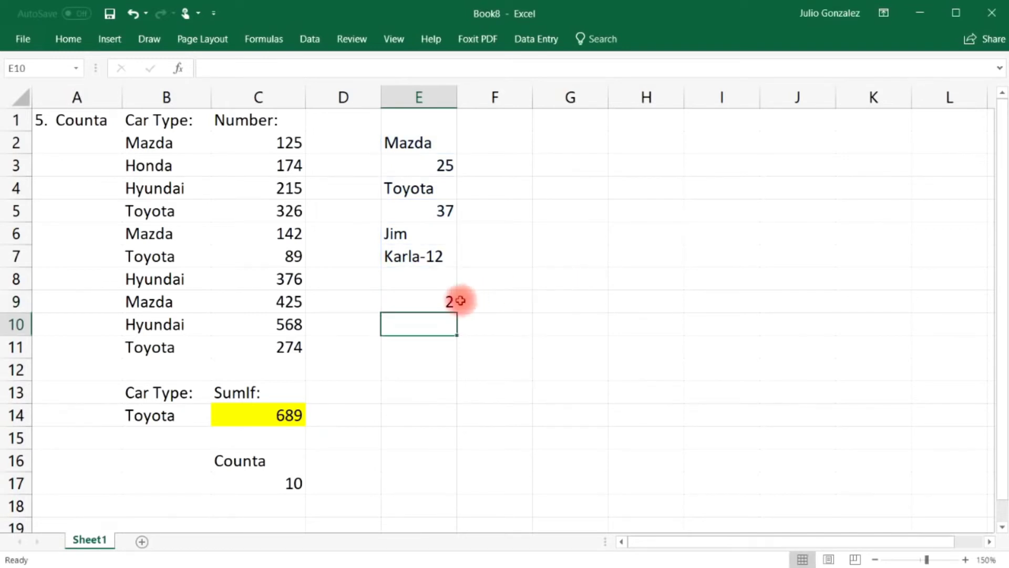
left_click(446, 169)
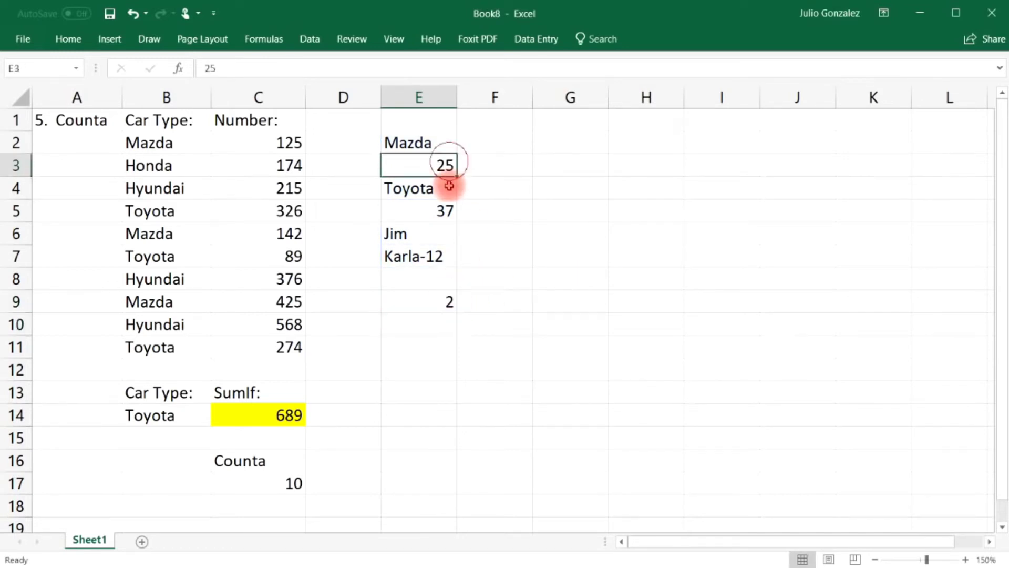
left_click(444, 209)
left_click(421, 256)
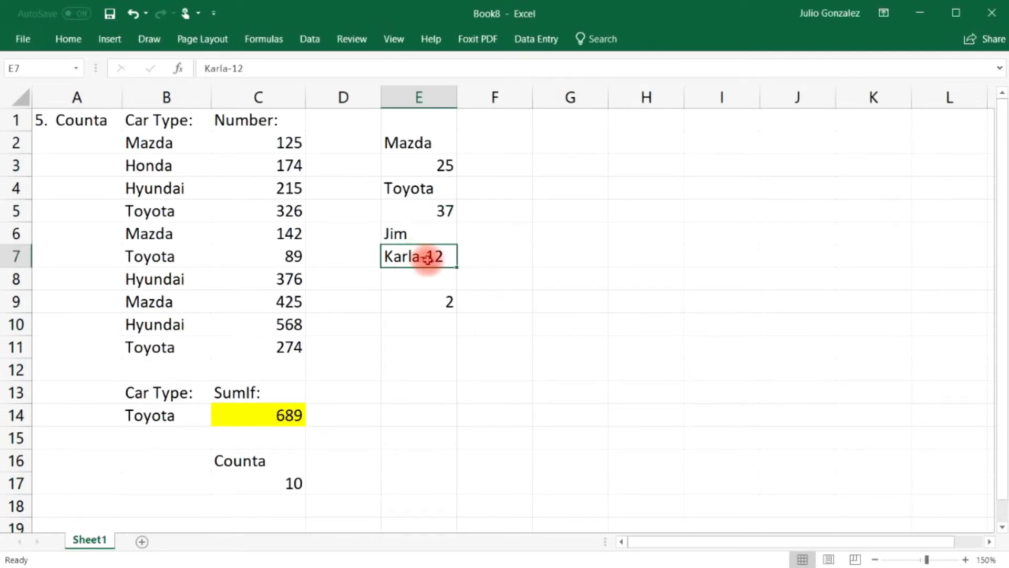
Step: Replace the formula in E9 with =COUNTA(E2:E7) to count all non-empty cells, and go through the counted entries
left_click(434, 304)
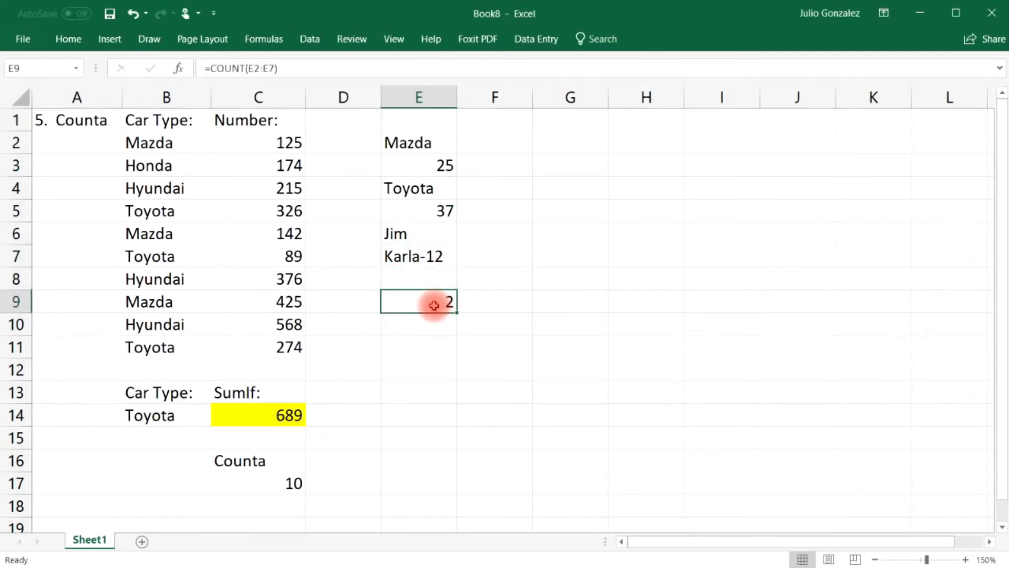
type("=counta")
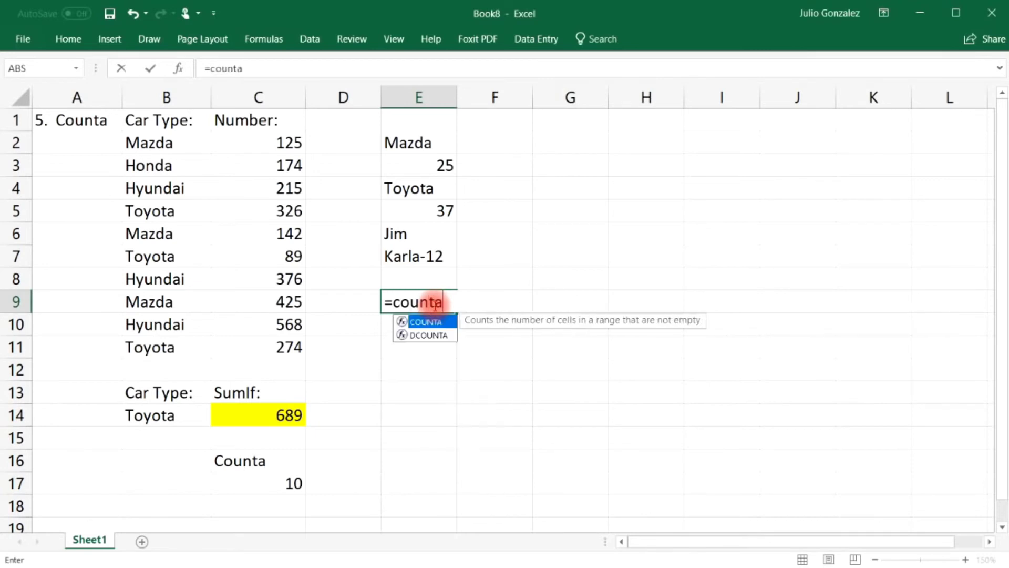
type("(")
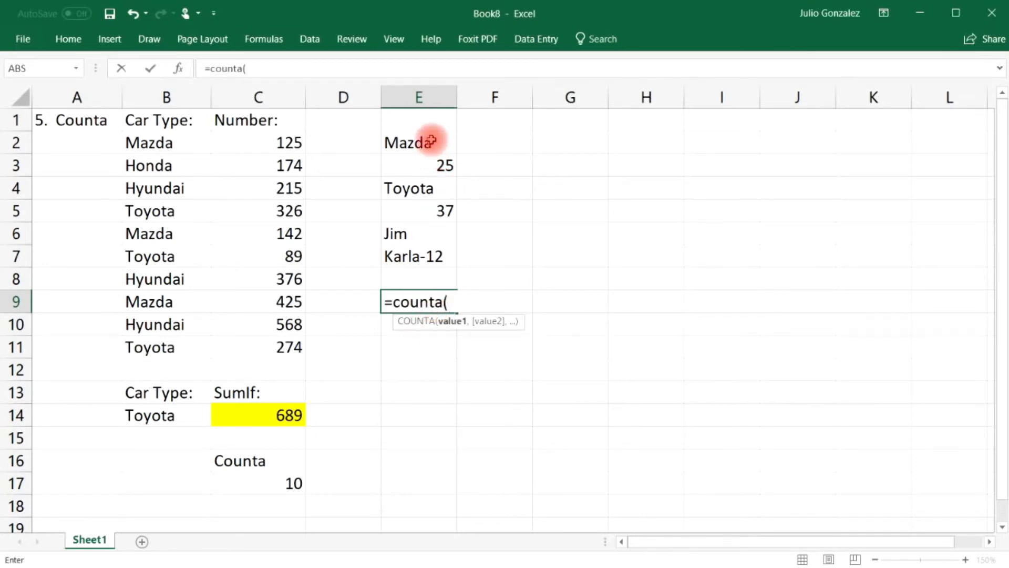
left_click_drag(428, 140, 444, 255)
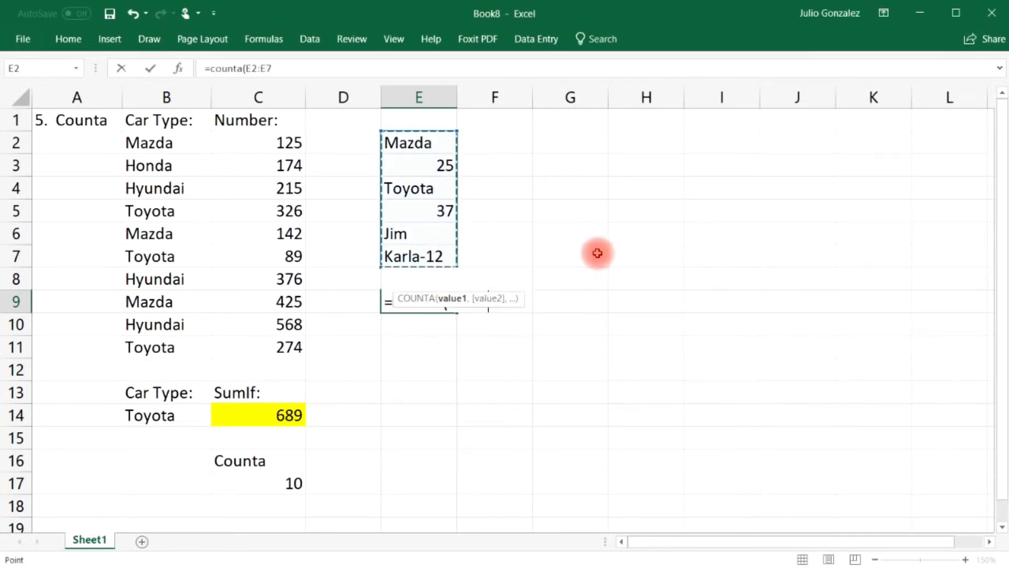
type(")")
key("Return")
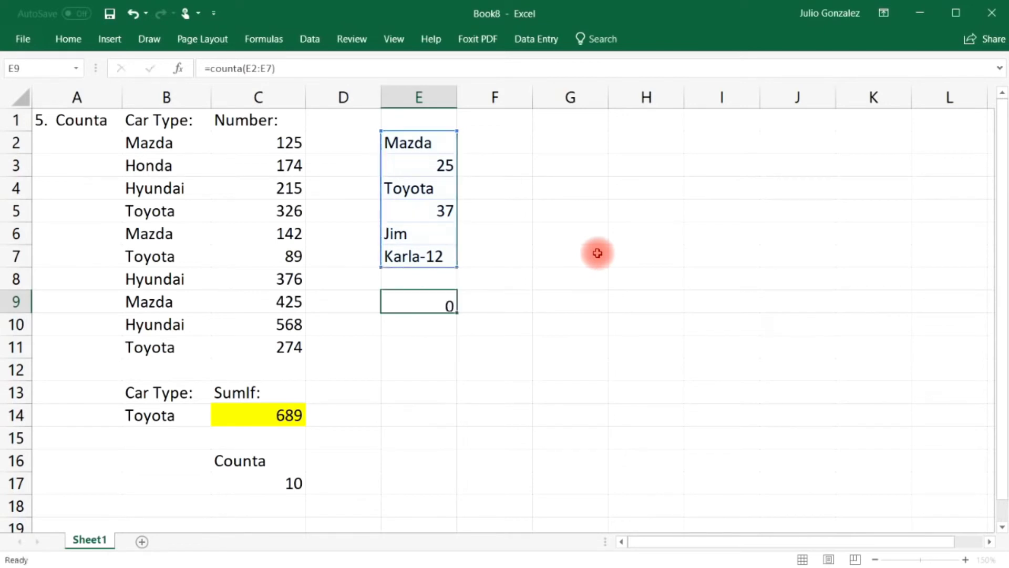
left_click(432, 148)
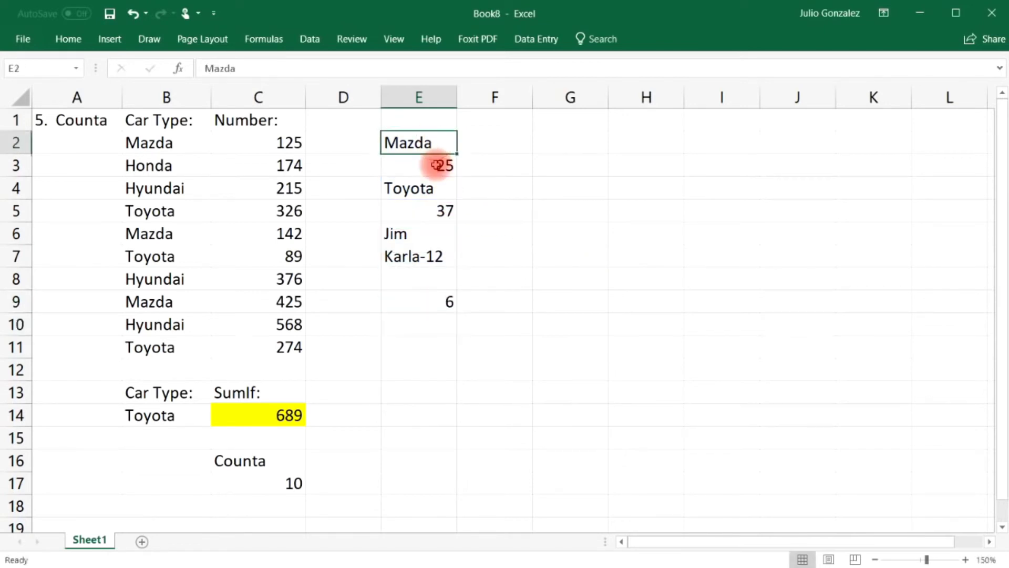
left_click(441, 165)
left_click(437, 188)
left_click(435, 210)
left_click(435, 233)
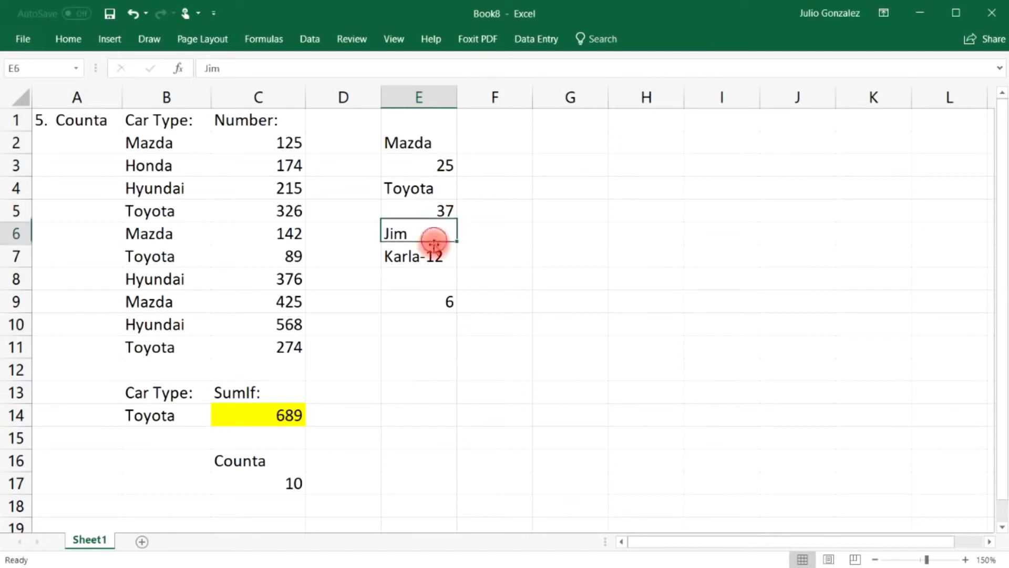
left_click(433, 256)
Step: Change the formula in E9 to =COUNTA(E1:E8) so its range includes the empty cells above and below the data
left_click(432, 301)
type("=cou")
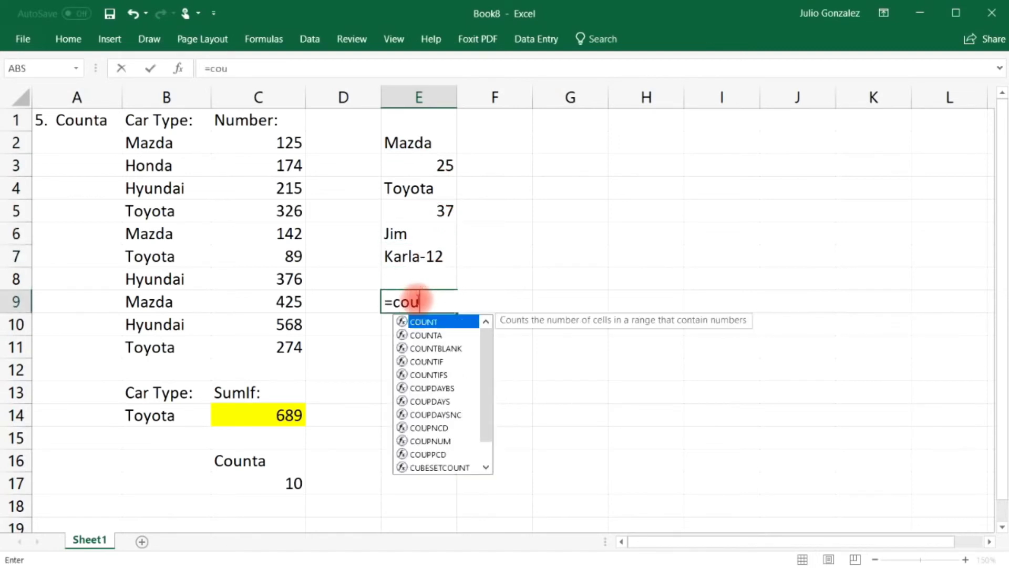
type("nta(")
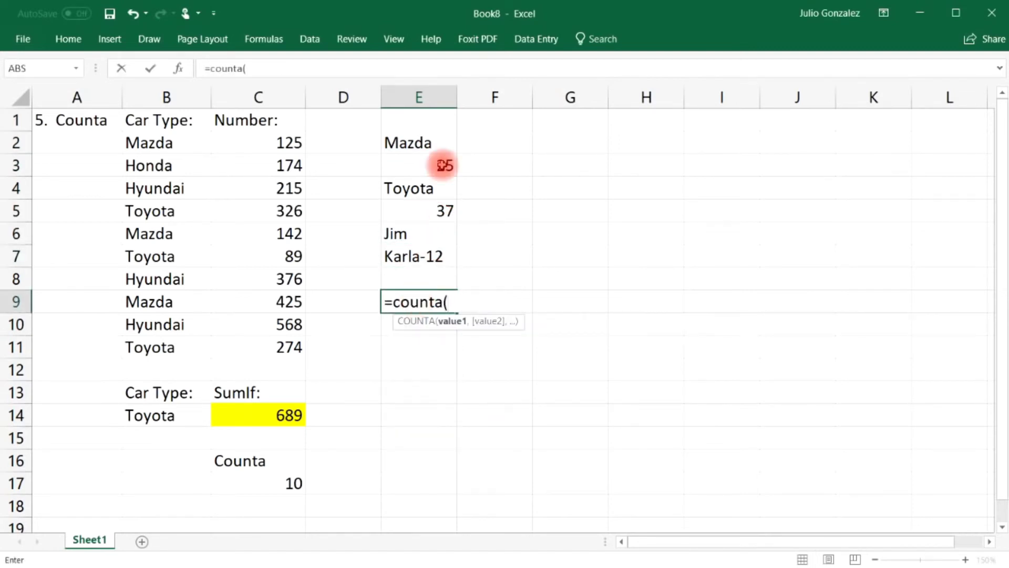
left_click_drag(427, 122, 419, 273)
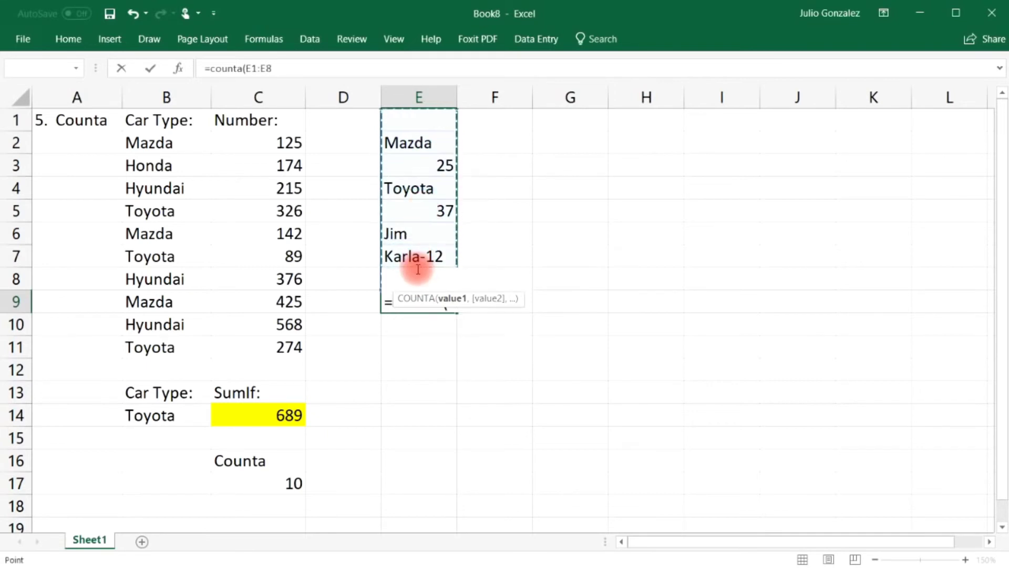
key("Return")
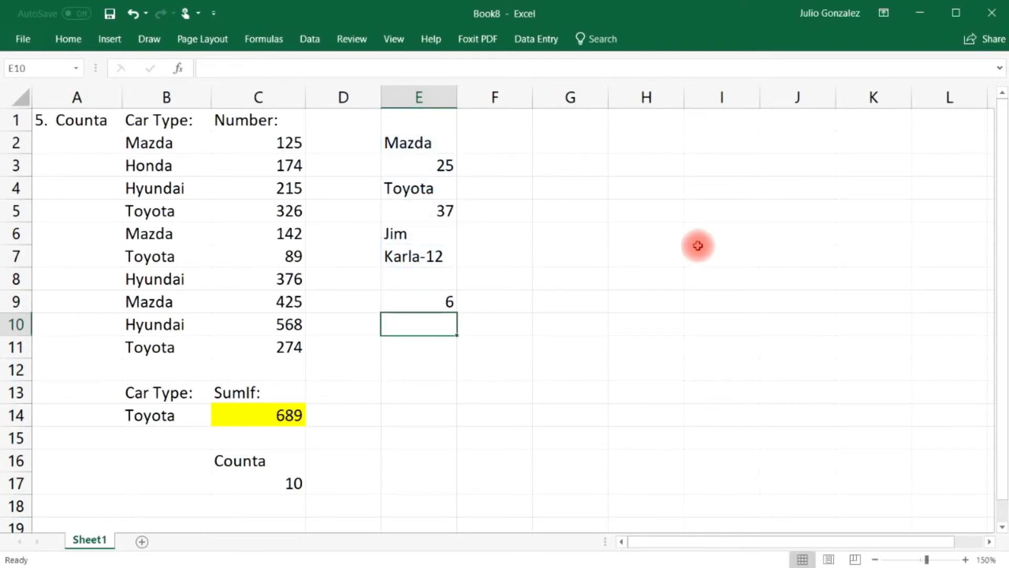
left_click(427, 118)
left_click(424, 282)
Step: Clear the formula in E9 and enter =COUNTBLANK(E1:E9) in E12 to count the empty cells
left_click(436, 298)
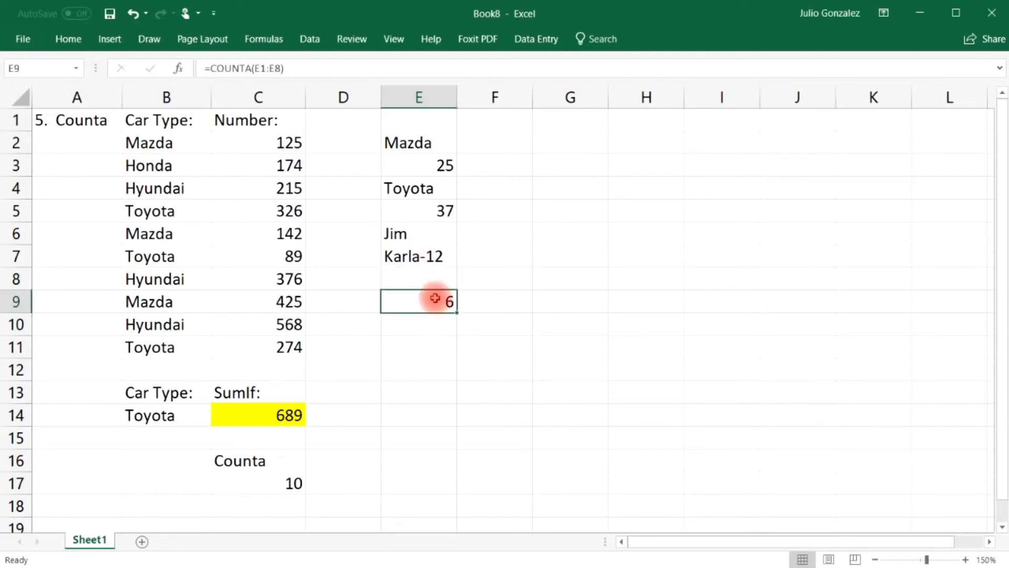
key("Delete")
left_click(424, 374)
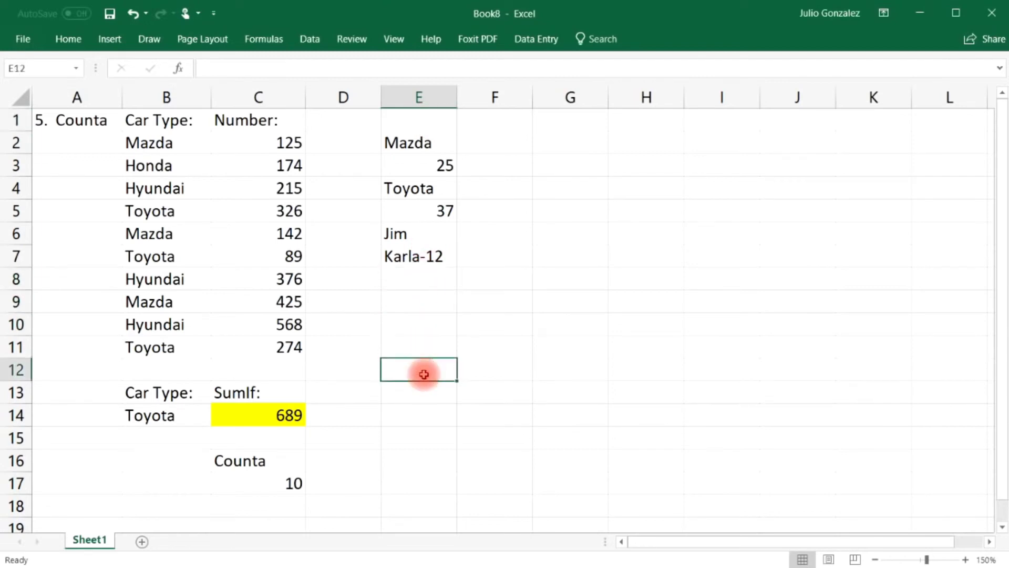
type("=countblank")
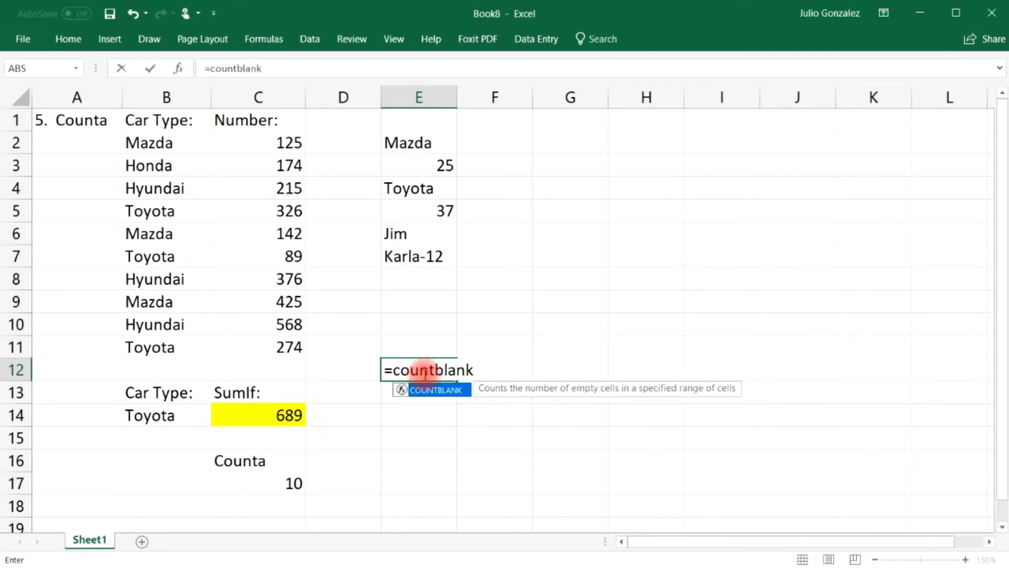
type("(")
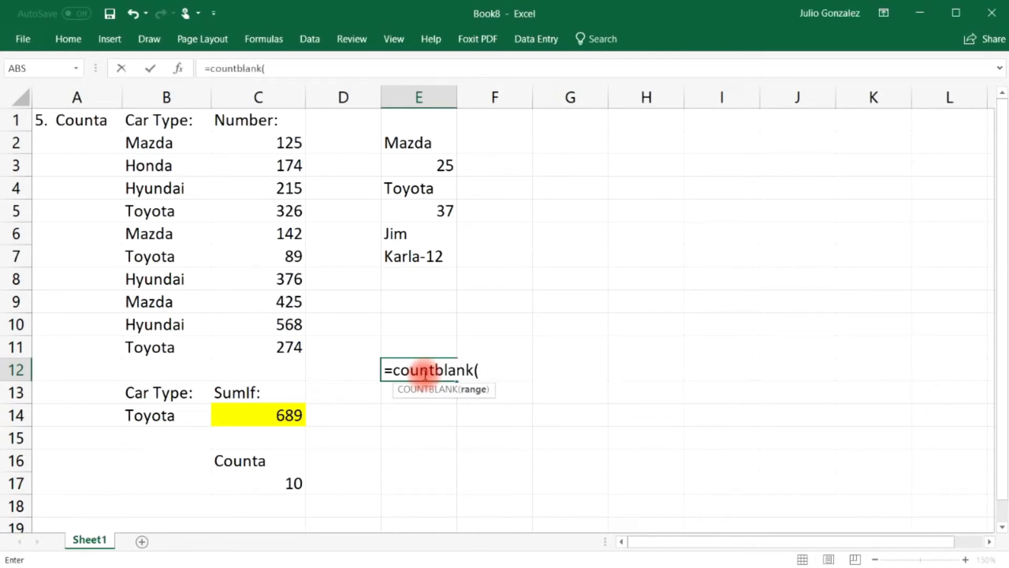
left_click_drag(427, 117, 441, 299)
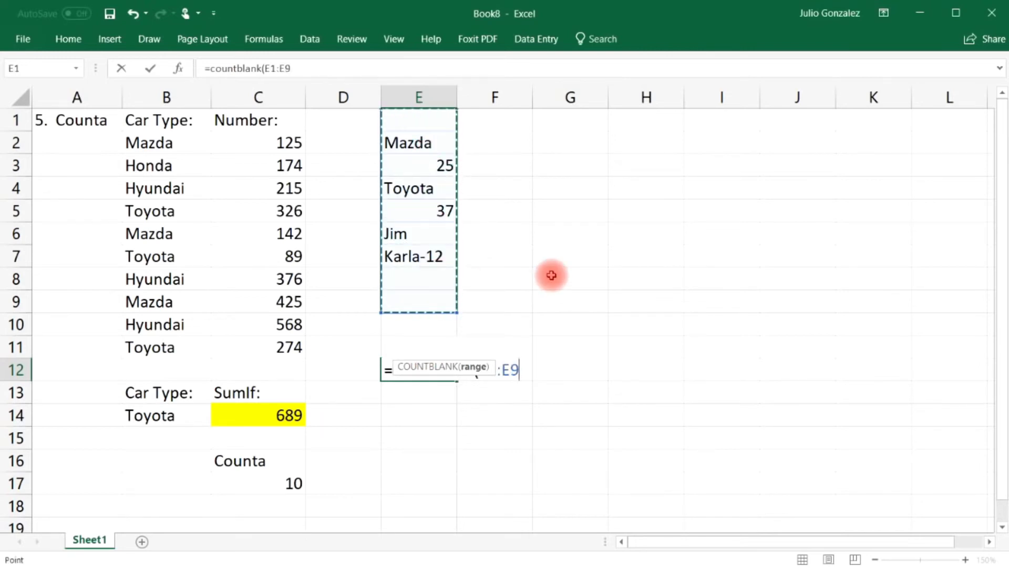
type(")")
key("Return")
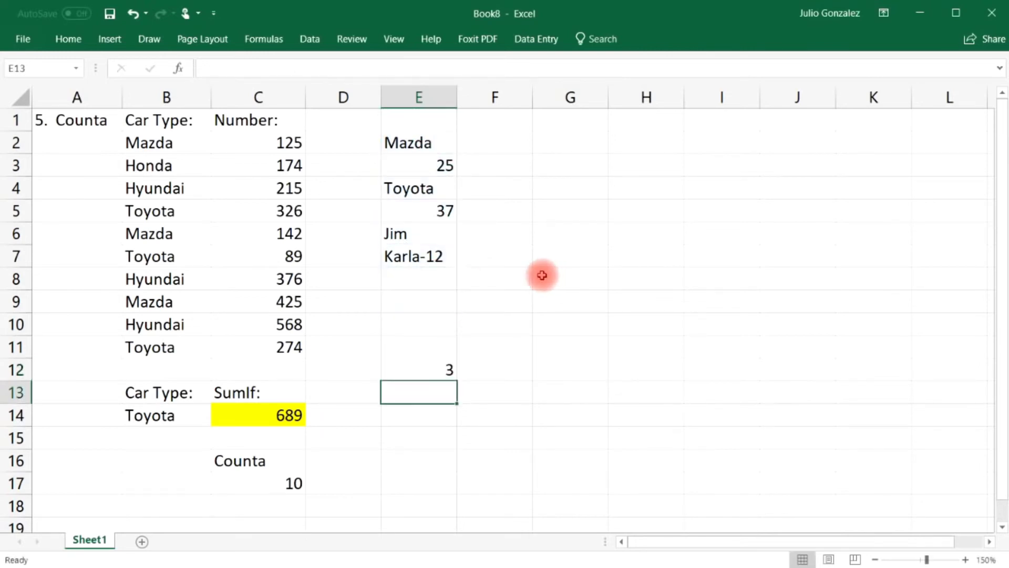
left_click(419, 283)
left_click(418, 305)
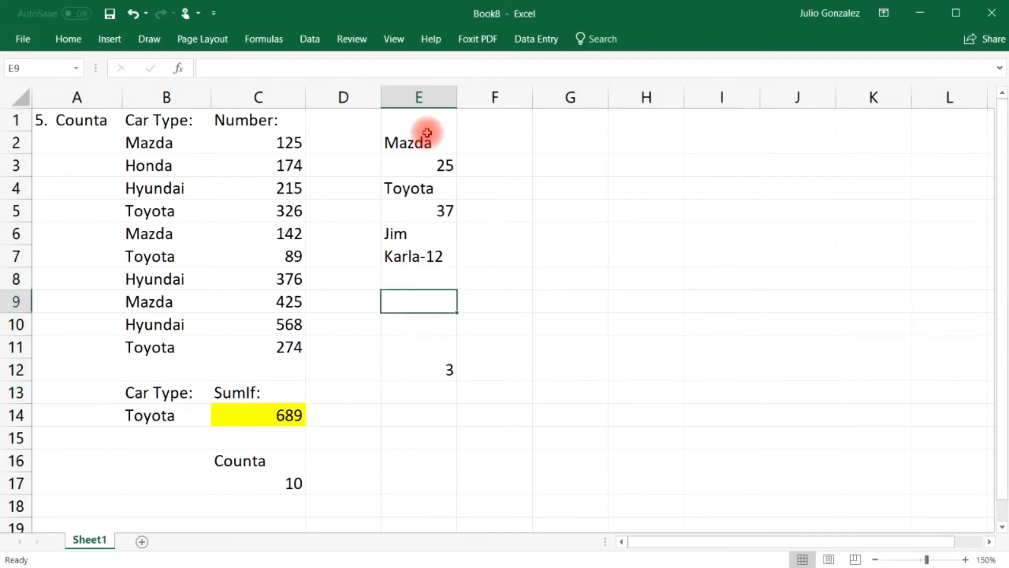
left_click(426, 129)
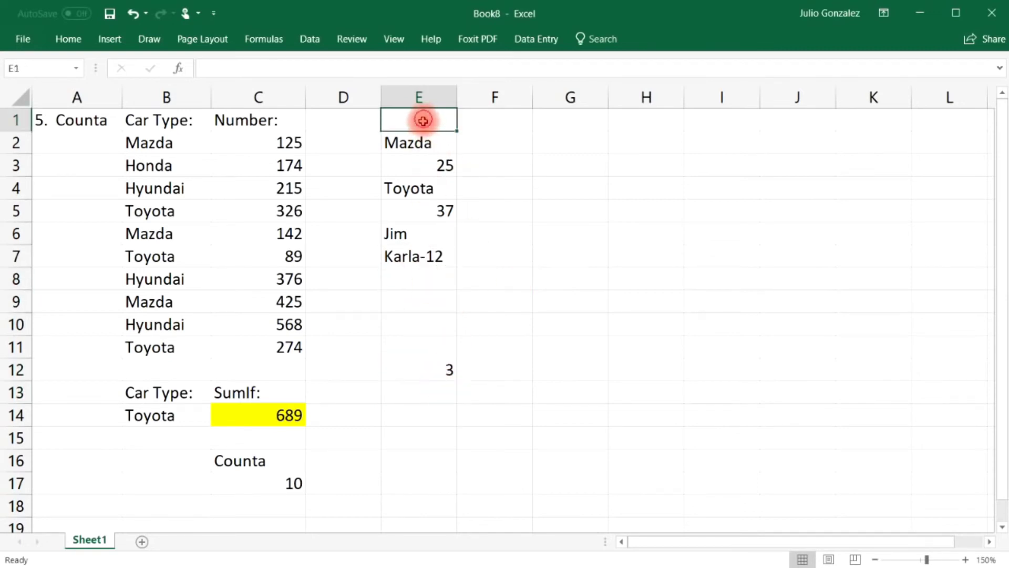
Step: Clear the sample data and formula in E1:E12, and the Counta label and result in C16:C17
left_click_drag(423, 119, 437, 365)
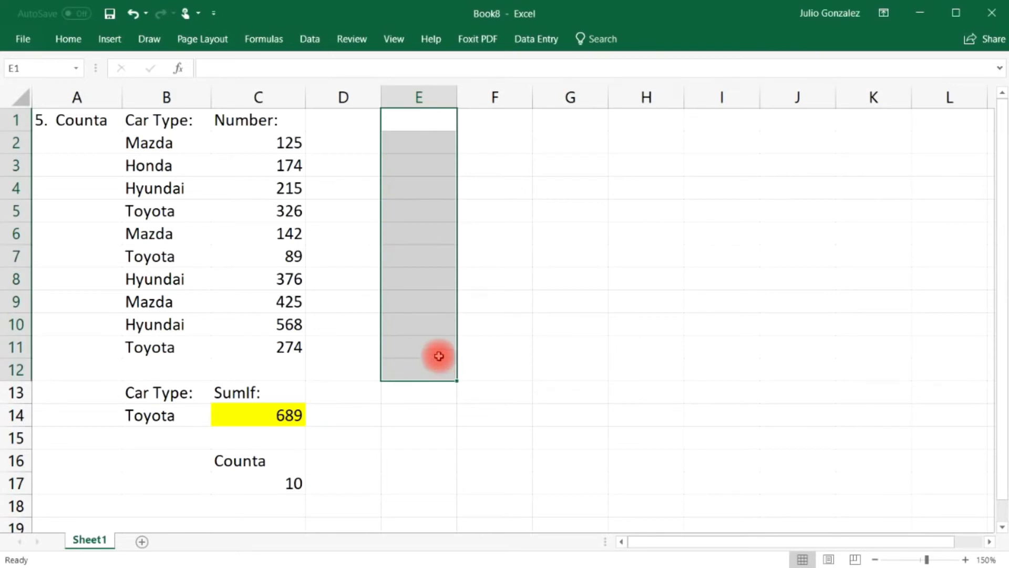
left_click(402, 414)
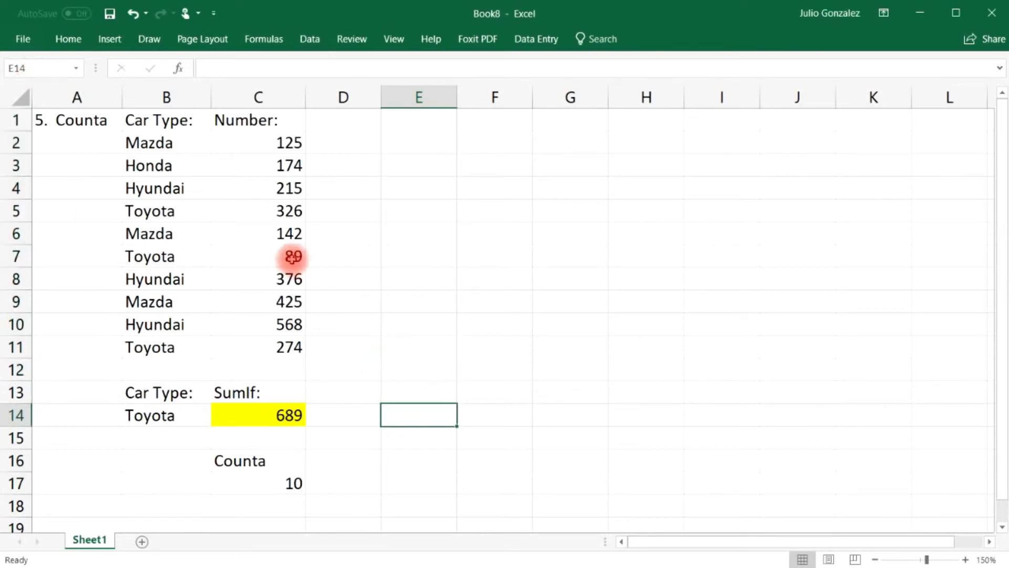
left_click_drag(232, 456, 265, 477)
key("Delete")
Step: Change the title in A1 to "6. CountIf" and the result label in C13 to "CountIf:"
left_click(82, 125)
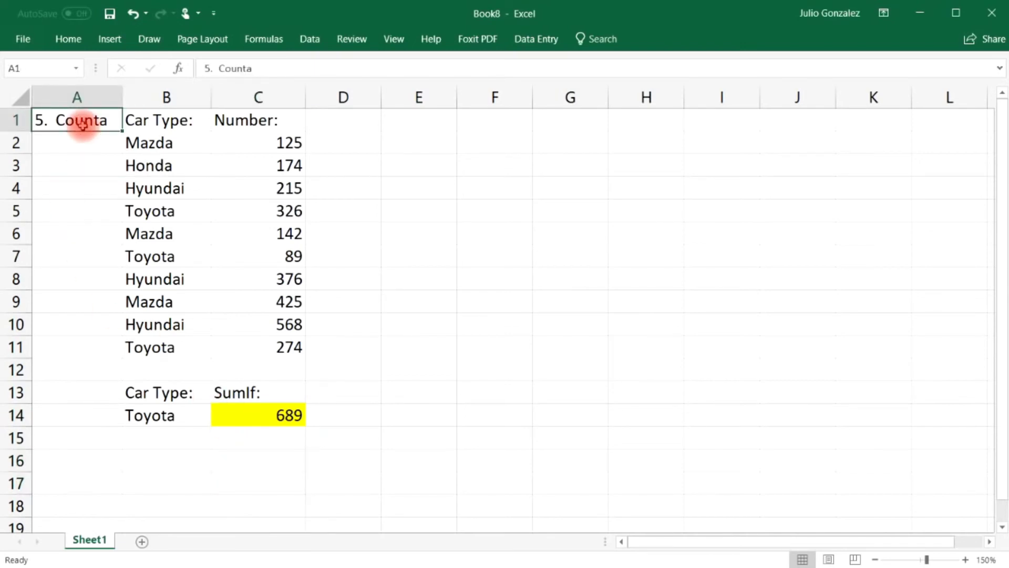
type("6.")
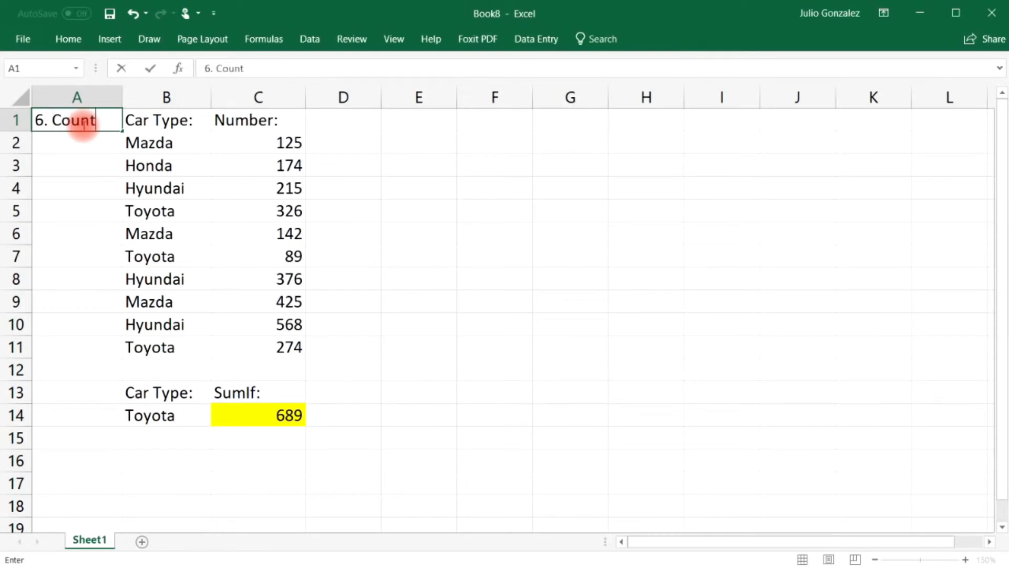
key("Return")
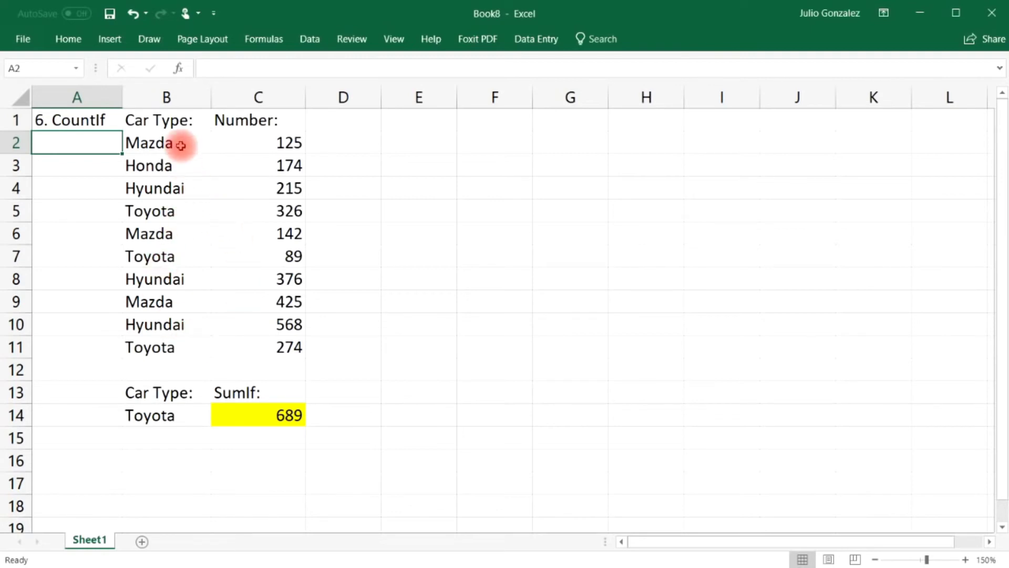
left_click_drag(180, 146, 166, 341)
left_click(252, 393)
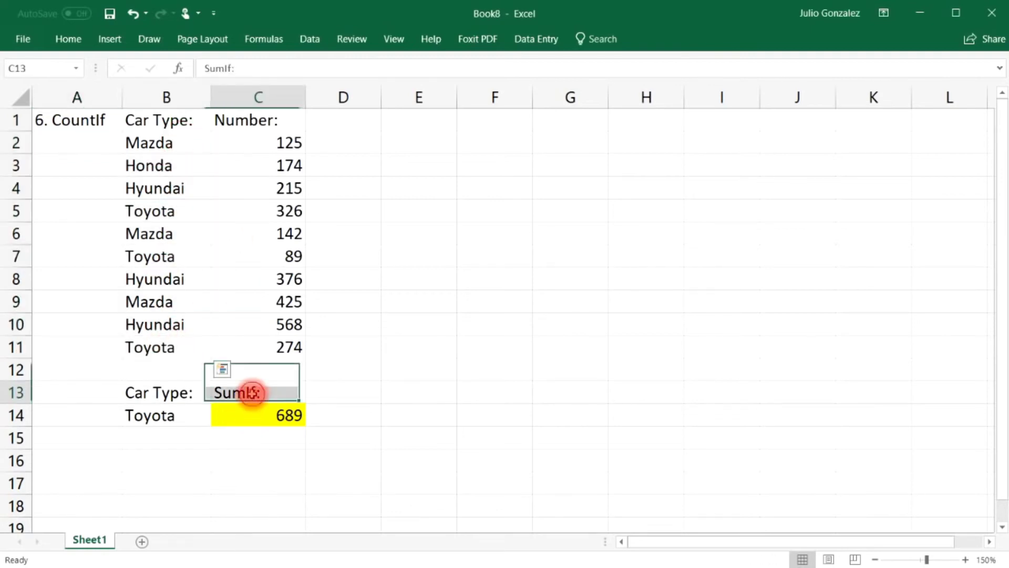
type("CountI")
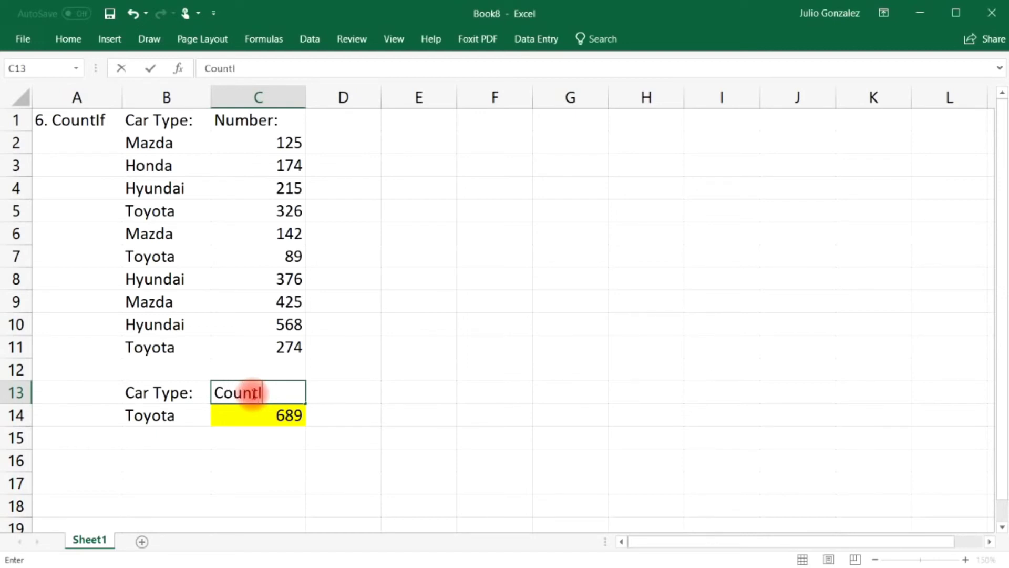
type("f:")
key("Return")
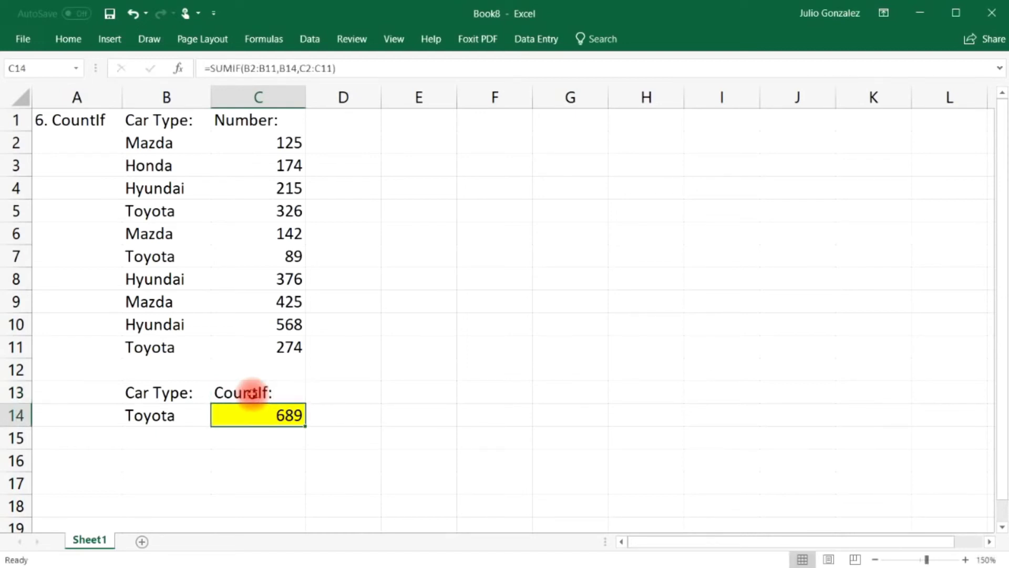
Step: Replace the formula in C14 with =COUNTIF(B2:B11,B14) to count how often the chosen car type occurs
type("=count")
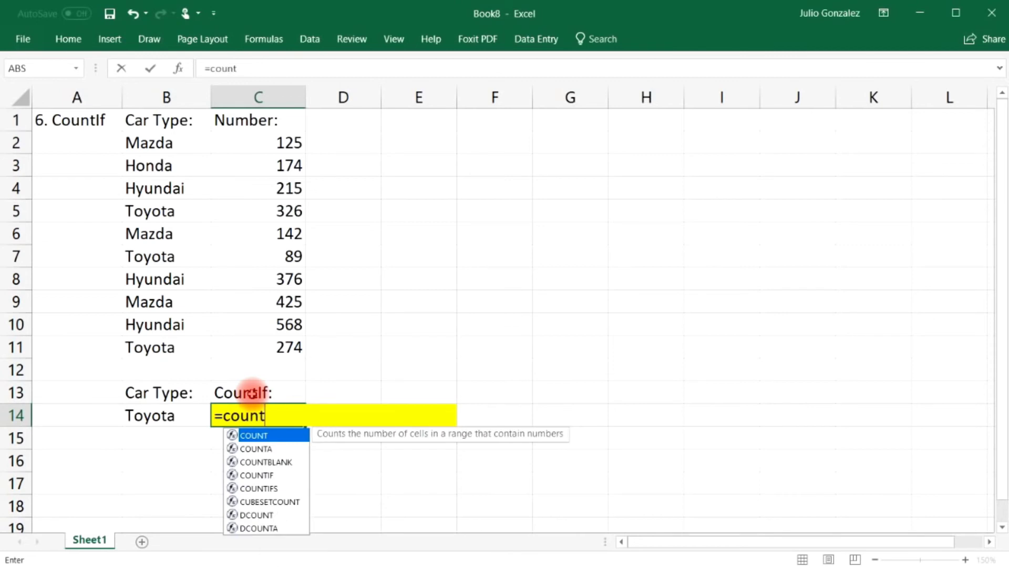
type("if(")
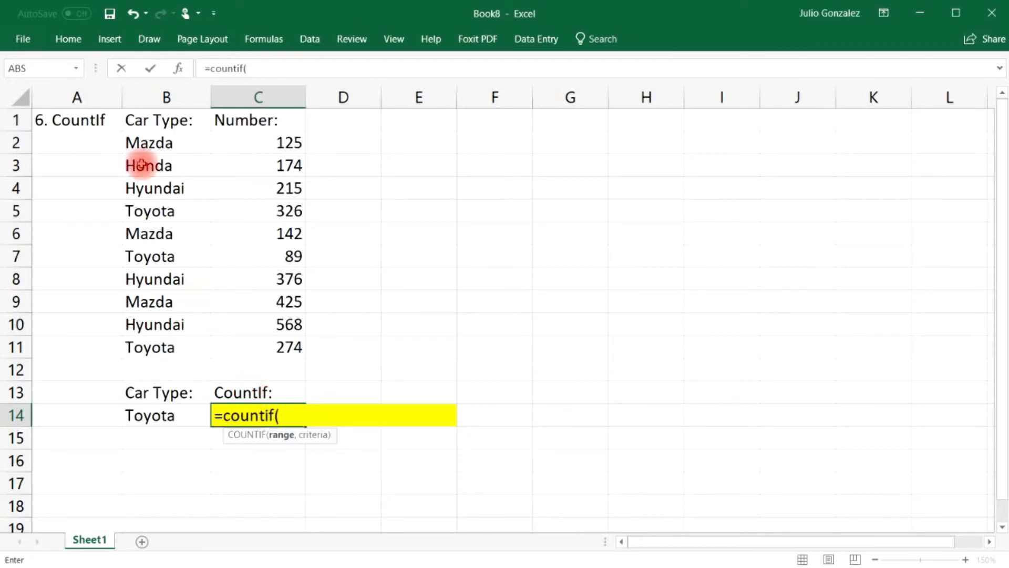
left_click_drag(140, 140, 143, 344)
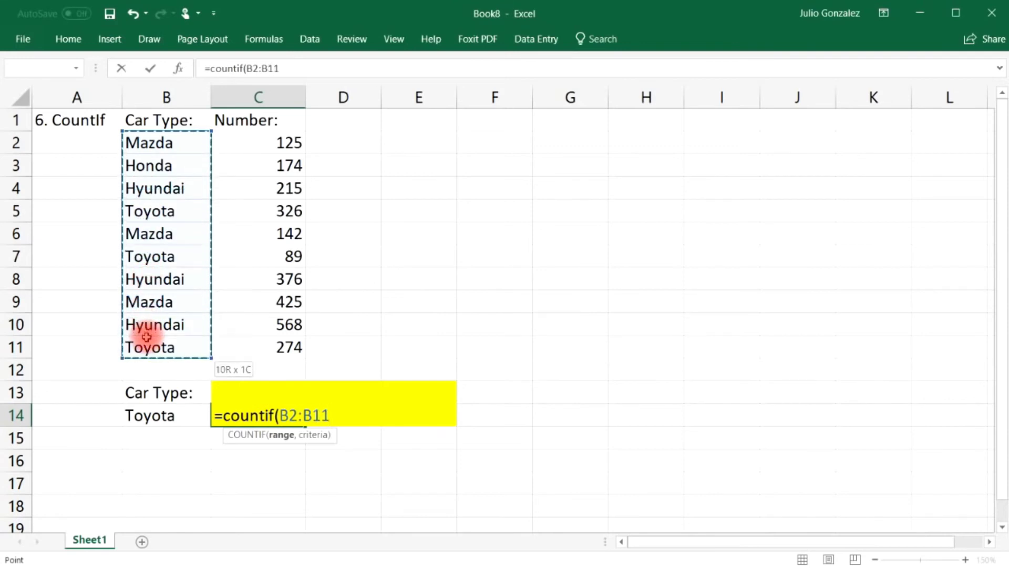
type(",")
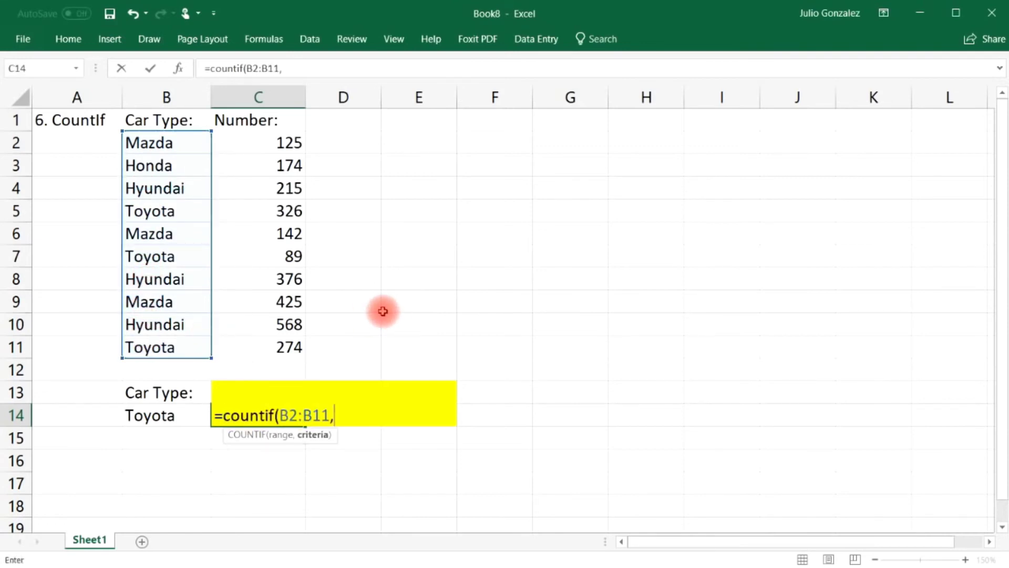
left_click(184, 418)
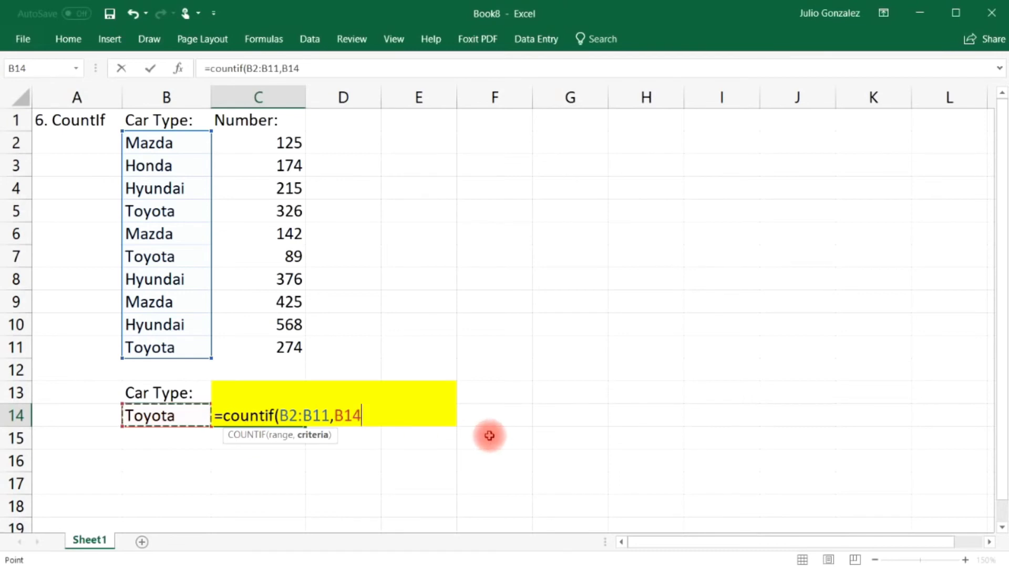
type(")")
key("Return")
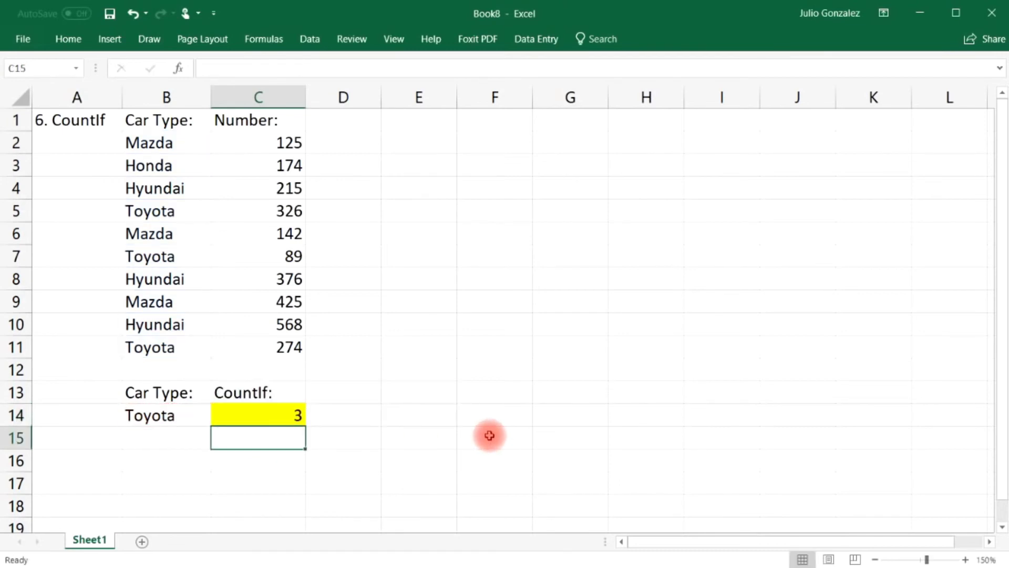
Step: Compare the car type in B14 with the list in B2:B11 and go through the matching Toyota entries
left_click(195, 413)
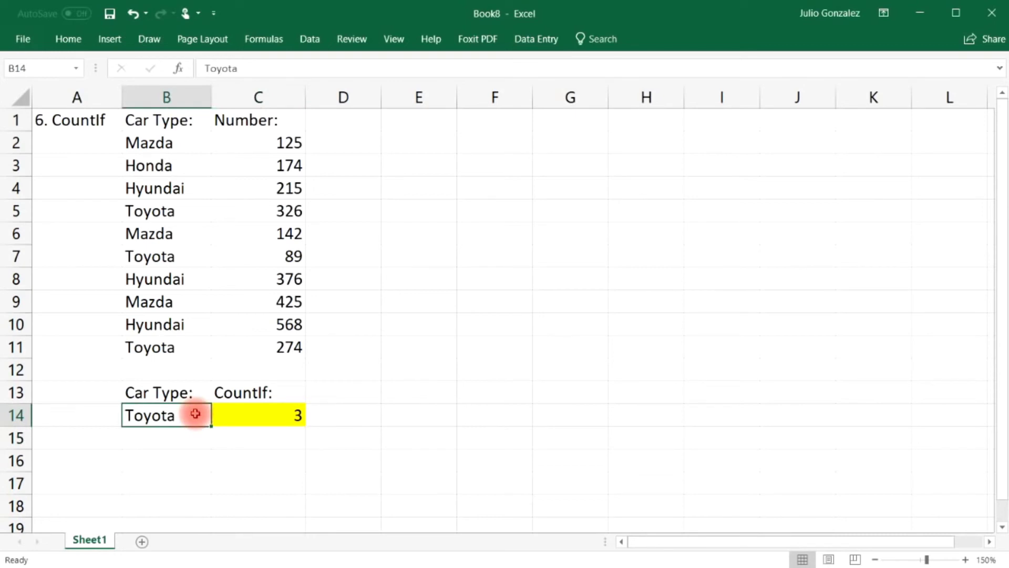
left_click_drag(168, 141, 198, 343)
left_click(403, 329)
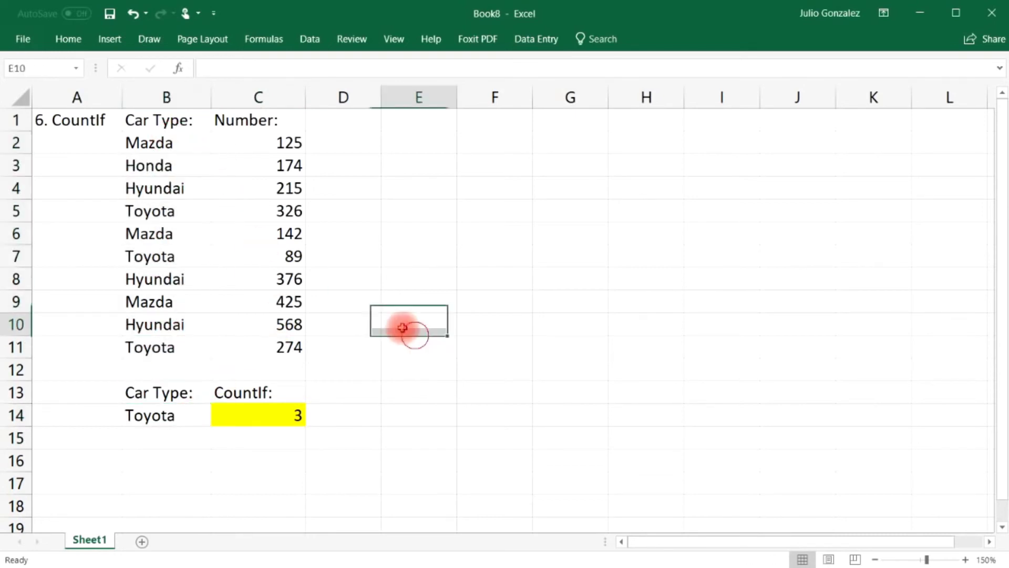
left_click(181, 218)
left_click(184, 255, "ctrl")
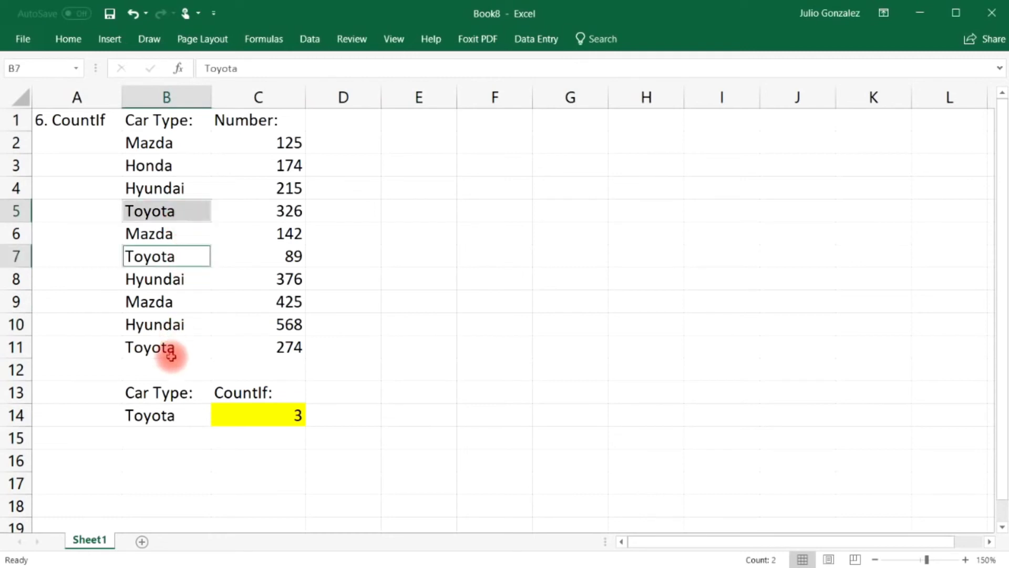
left_click(167, 345, "ctrl")
left_click(175, 454)
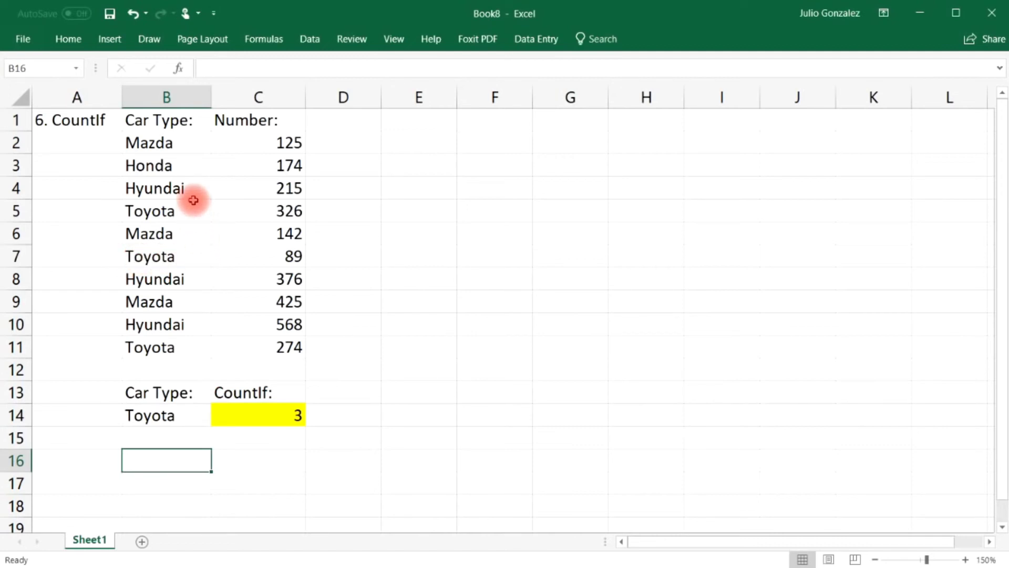
Step: Set the car type criterion in B14 to Honda
left_click(171, 169)
left_click(141, 416)
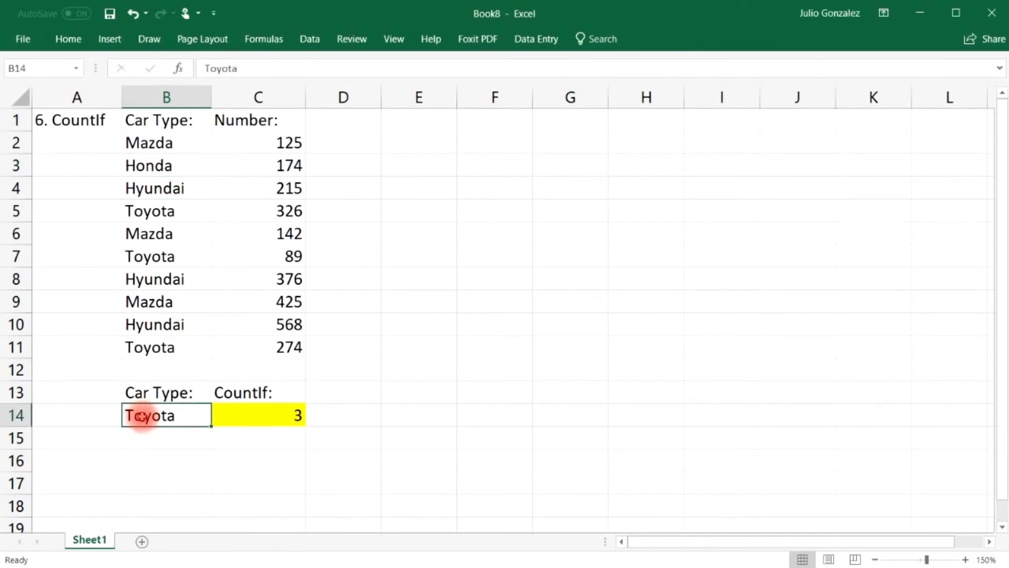
type("Honda")
key("Return")
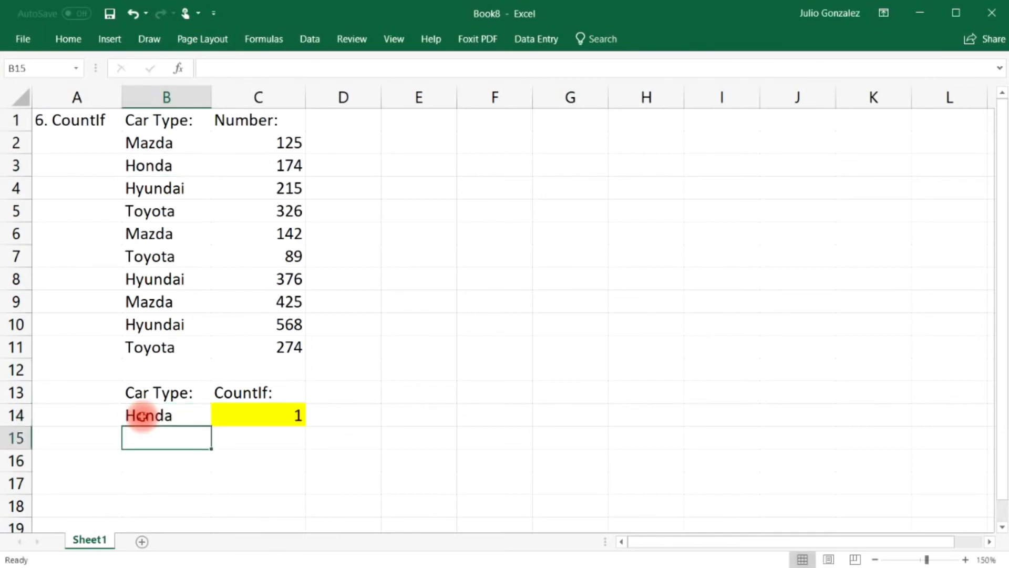
Step: Add a Mazda entry in B12 below the list and go through the Mazda entries in column B
left_click(158, 368)
type("Mazda")
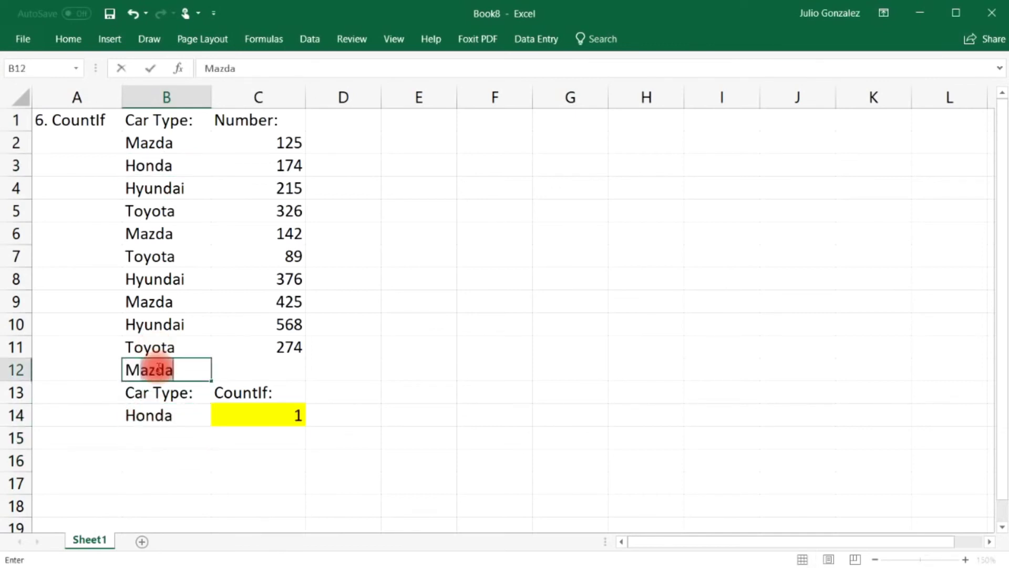
key("Return")
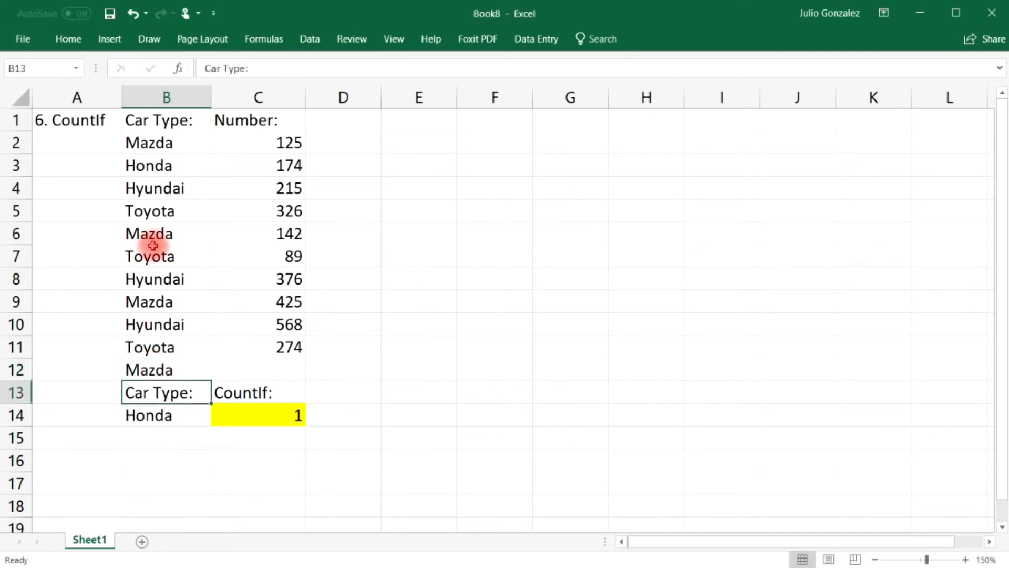
left_click(180, 143)
left_click(180, 226)
left_click(180, 297)
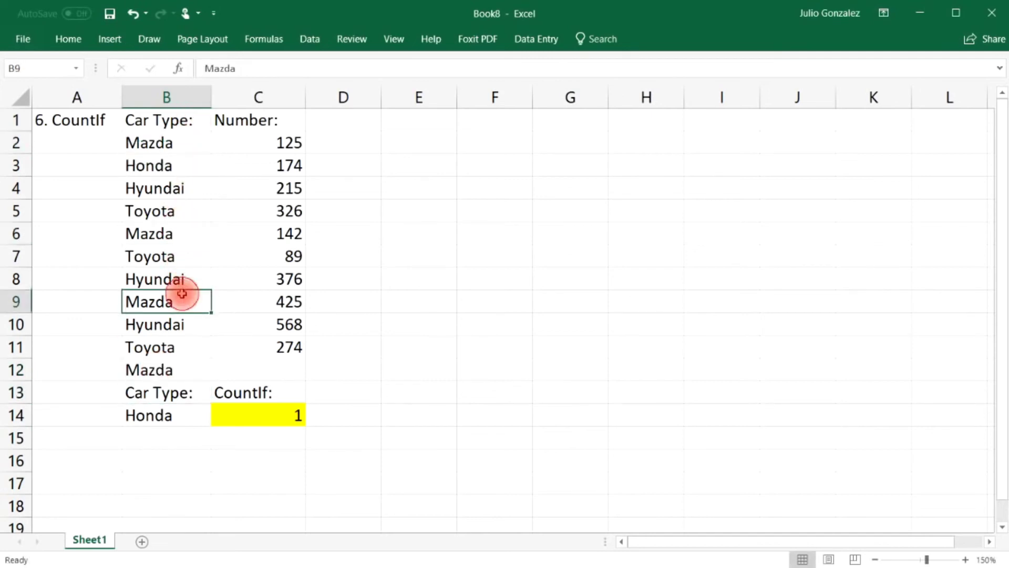
left_click(163, 368)
left_click(161, 140)
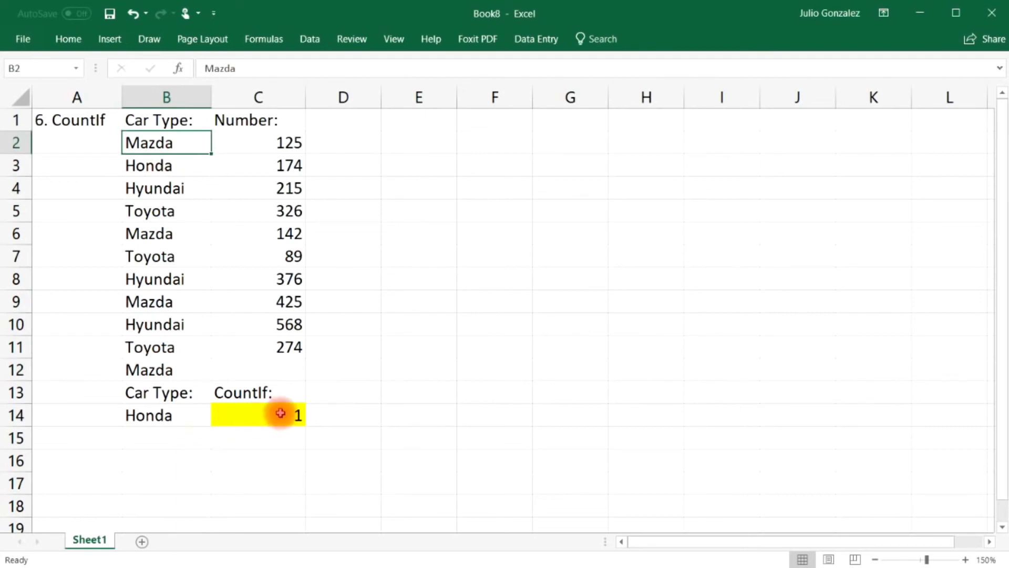
Step: Replace the car type in B11 with Mazda and clear the extra entry in B12
left_click(167, 348)
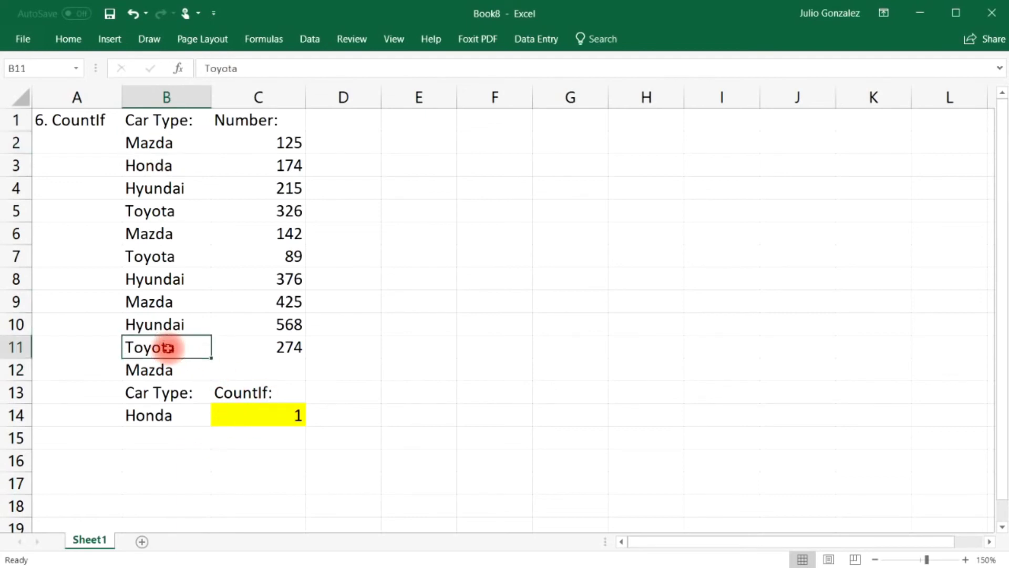
type("Mazda")
key("Return")
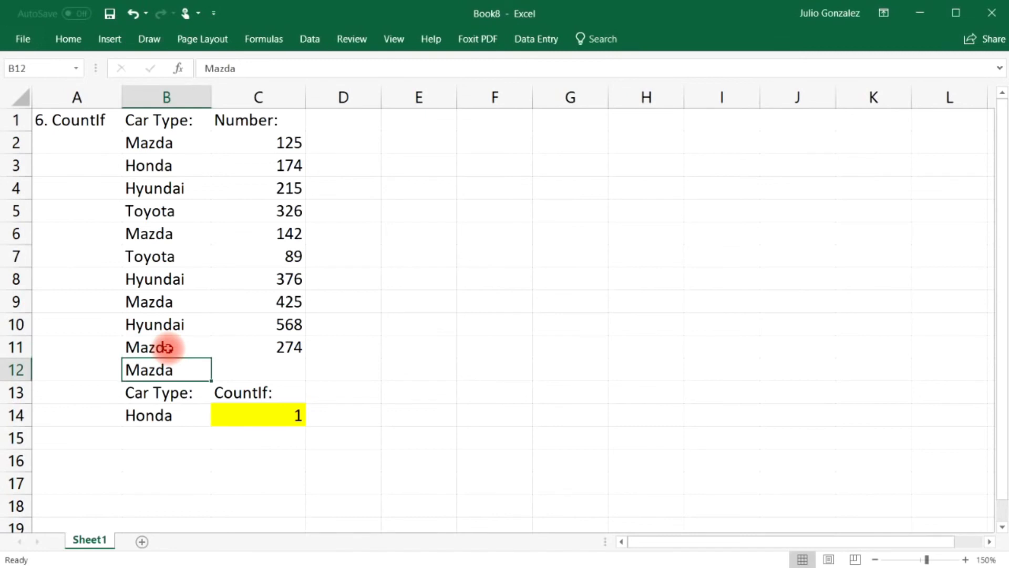
key("Delete")
left_click(221, 481)
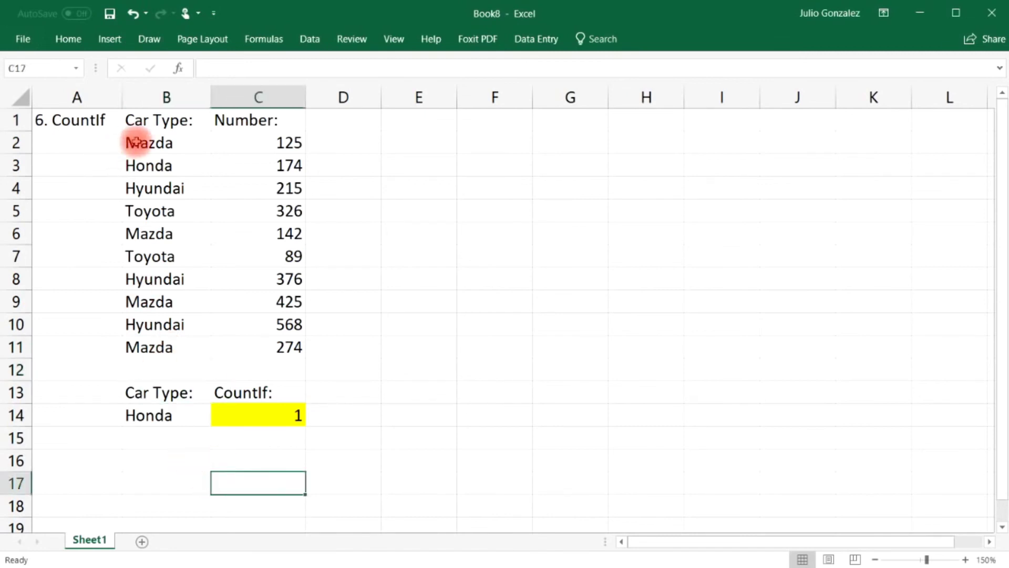
Step: Go through the Mazda entries in B2:B11 and set the car type criterion in B14 to Mazda
left_click_drag(132, 141, 208, 340)
left_click(337, 350)
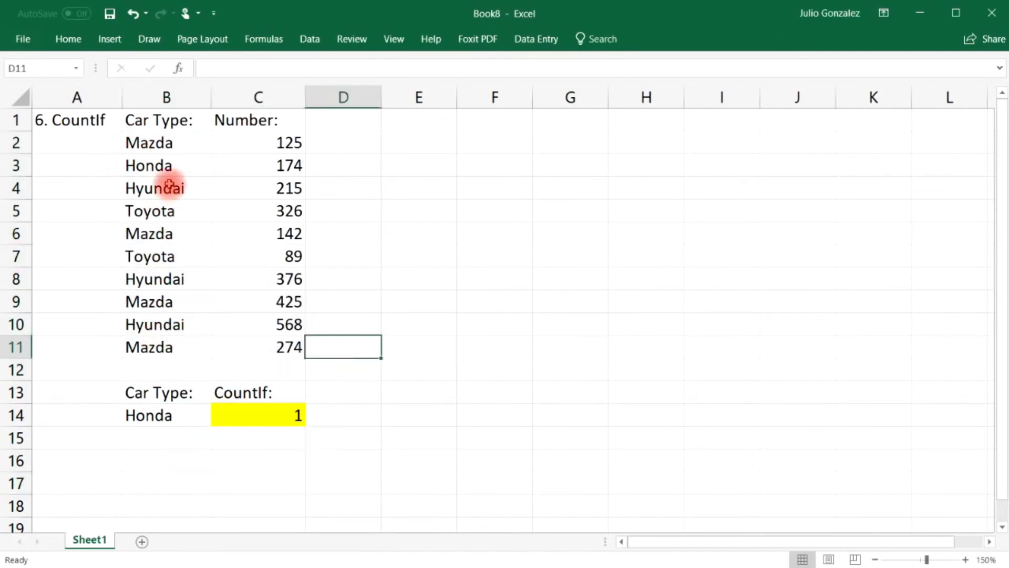
left_click(167, 146)
left_click(164, 232)
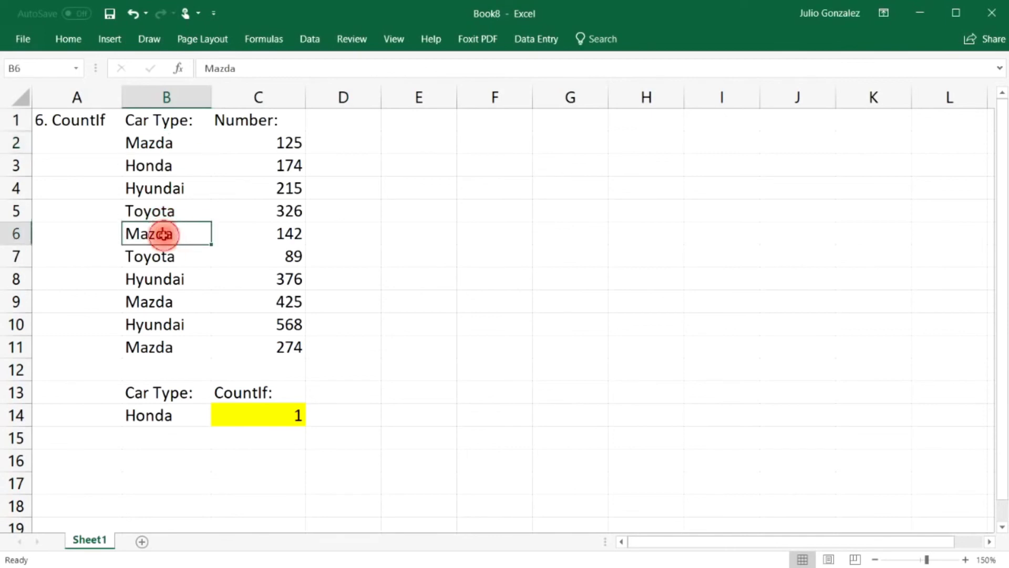
left_click(159, 300)
left_click(149, 344)
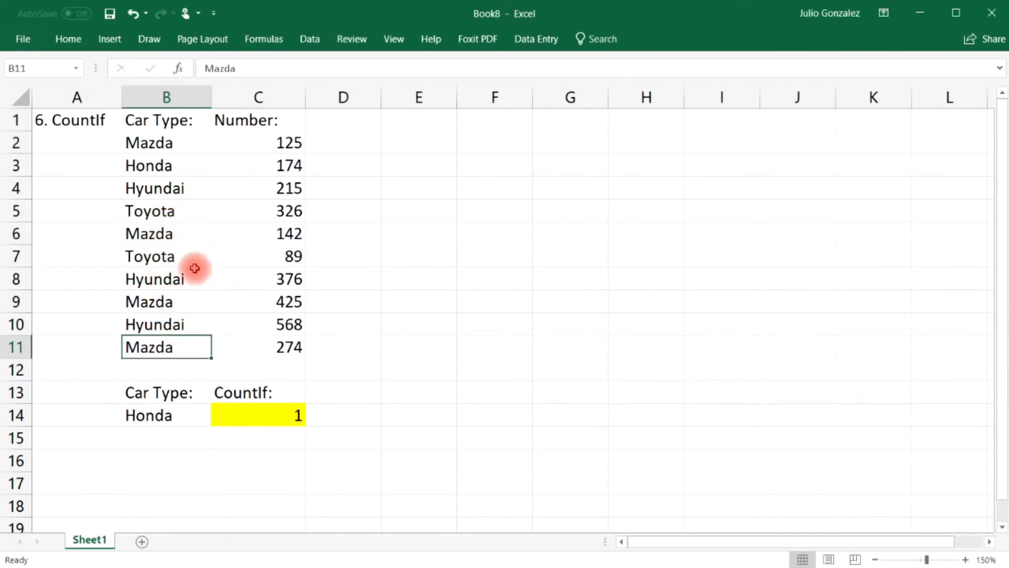
left_click(148, 414)
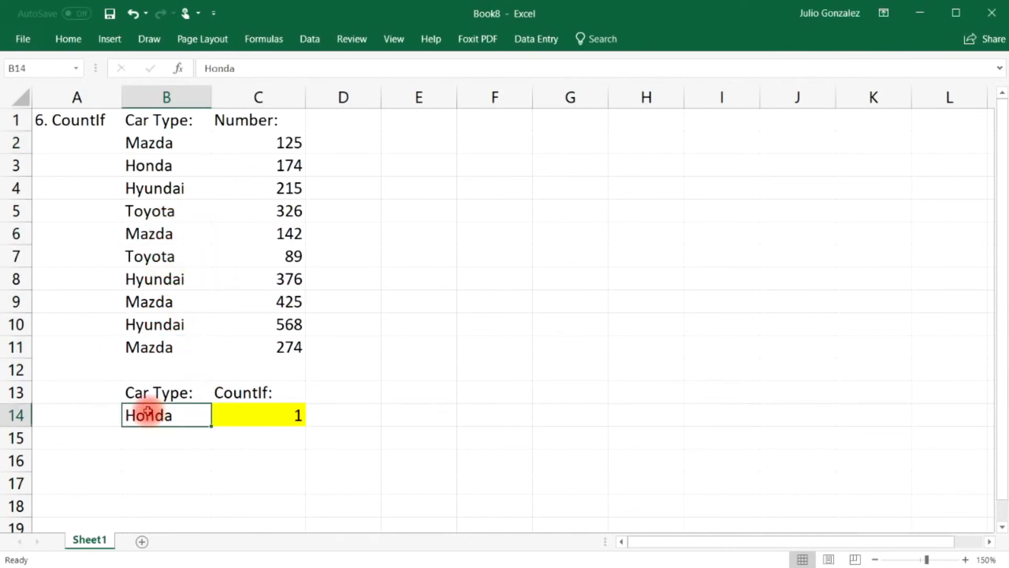
type("M")
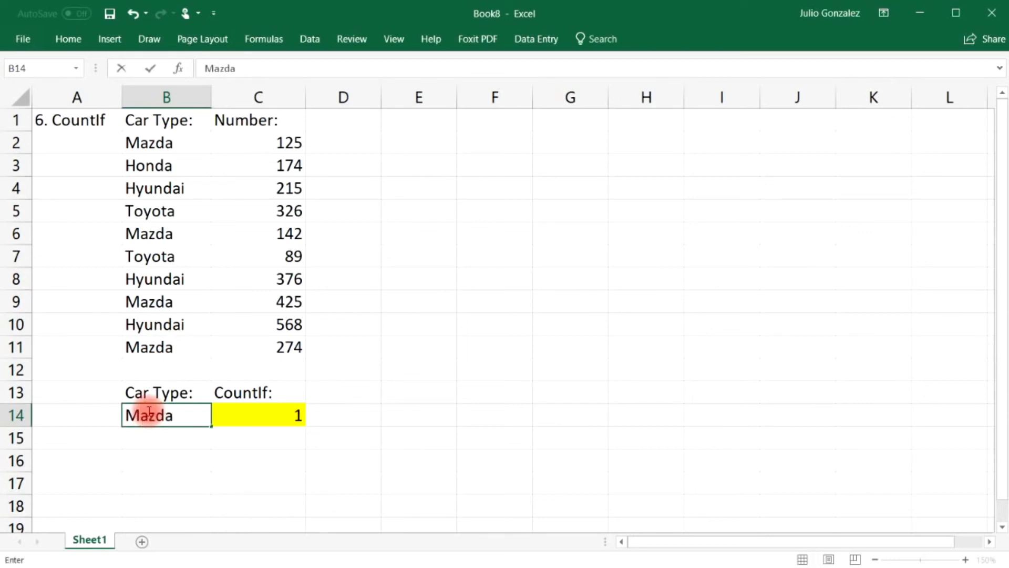
type("azda")
key("Return")
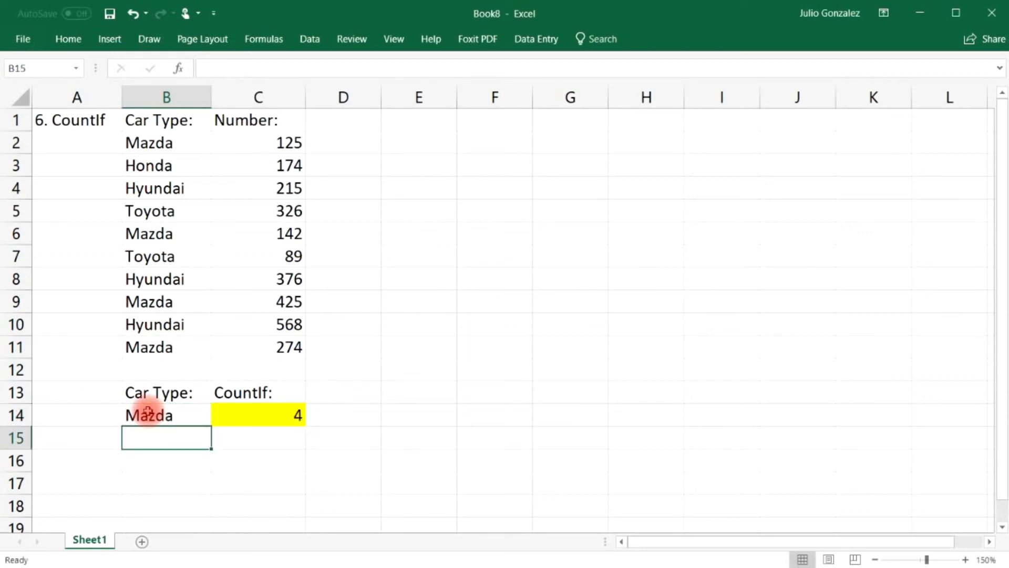
Step: Set the car type criterion in B14 to Toyota and review the counted range B2:B11
left_click(149, 262)
left_click(149, 212)
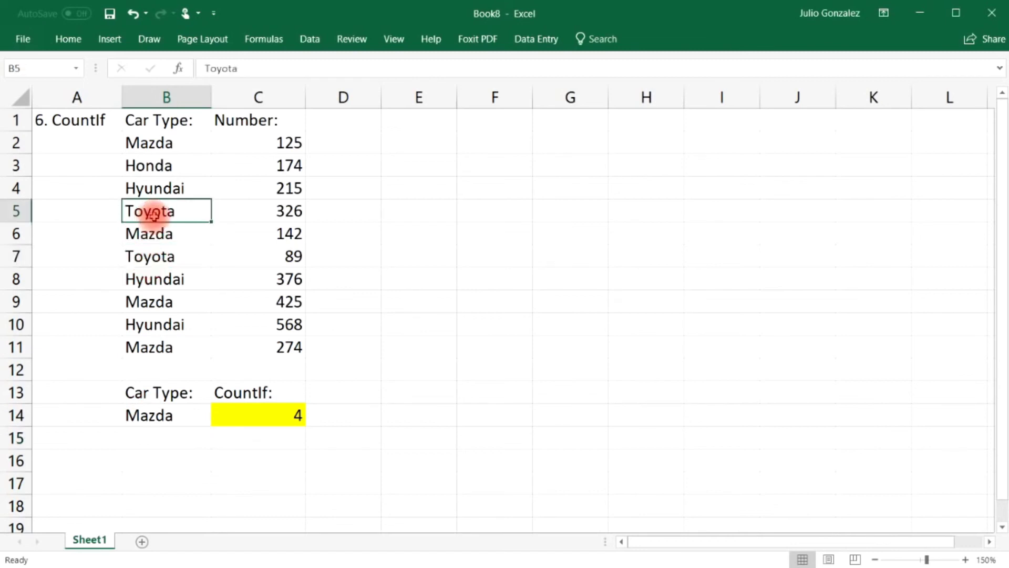
left_click(150, 411)
type("Toyota")
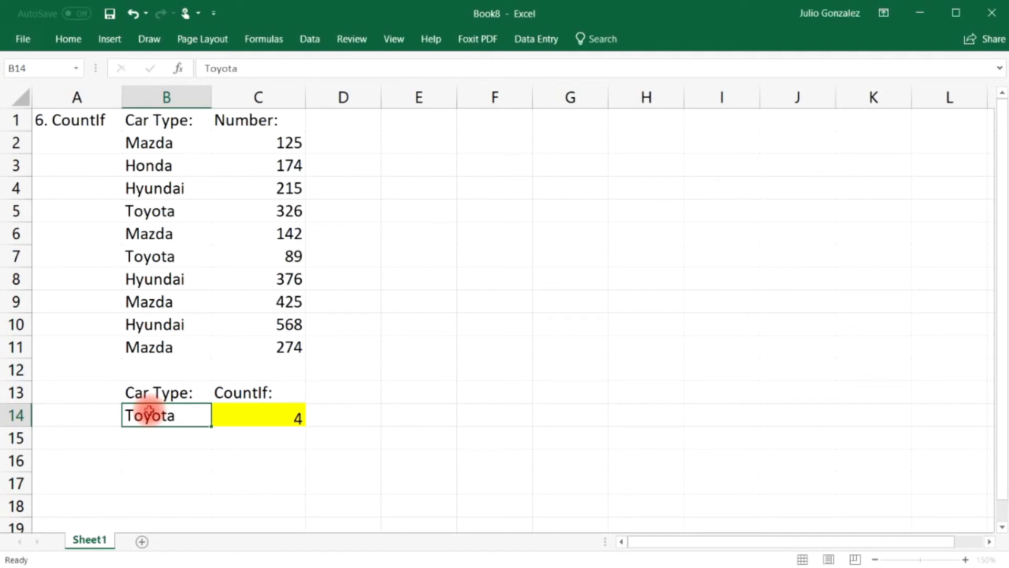
key("Return")
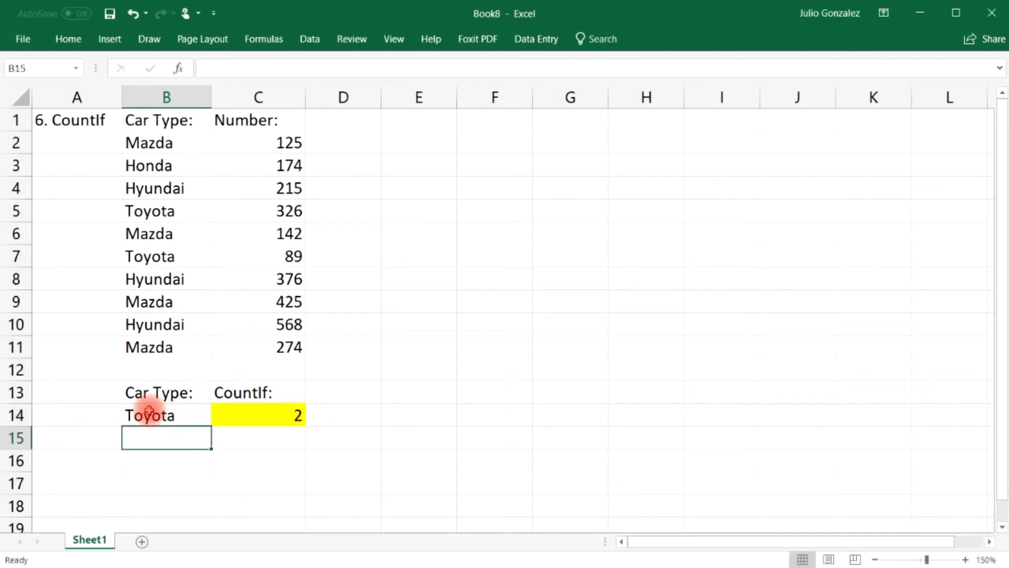
left_click_drag(175, 142, 163, 346)
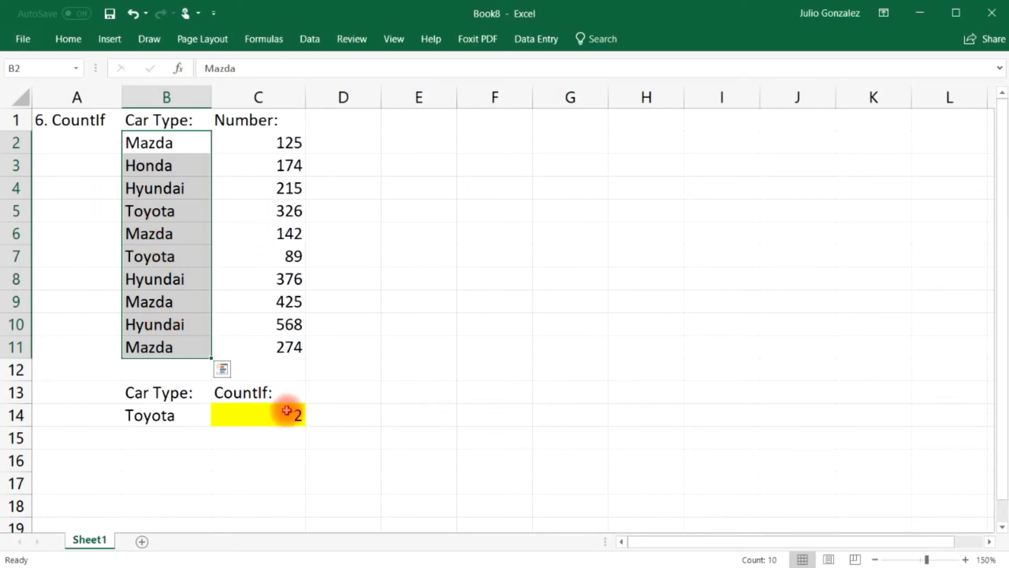
left_click(266, 435)
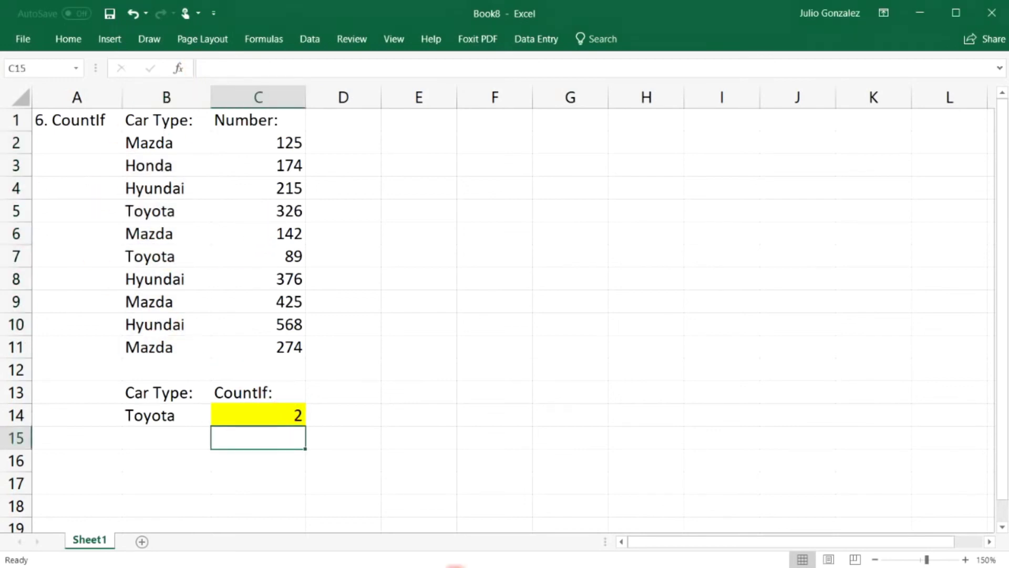
Step: Select the CountIf example's cells starting from the title in A1
left_click(458, 567)
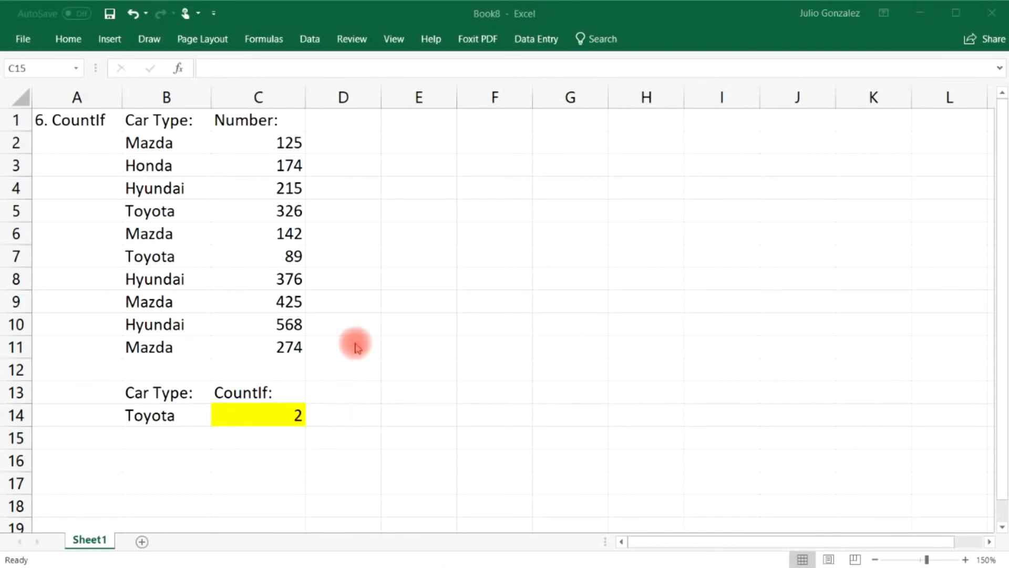
left_click(72, 119)
left_click_drag(69, 118, 180, 322)
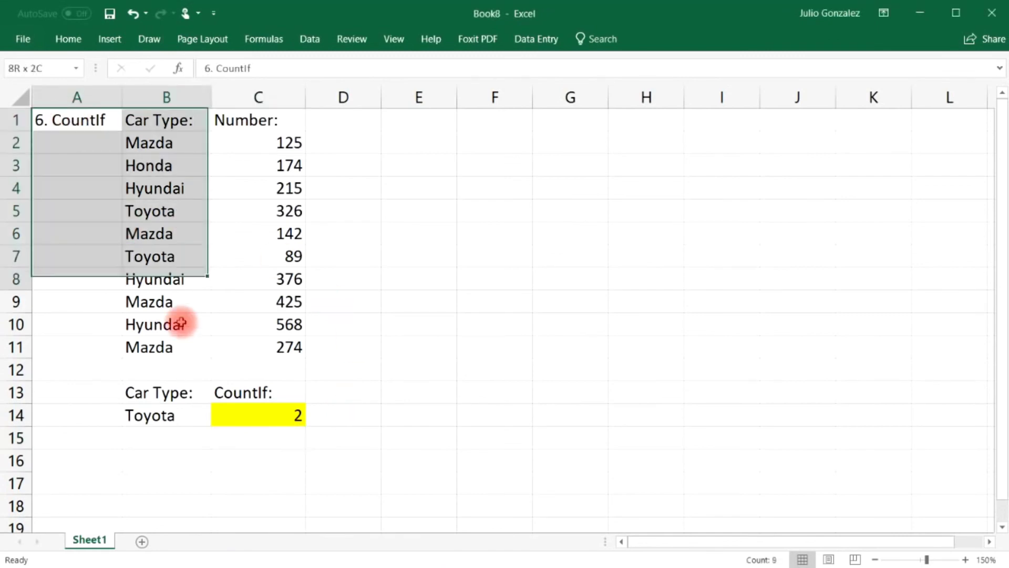